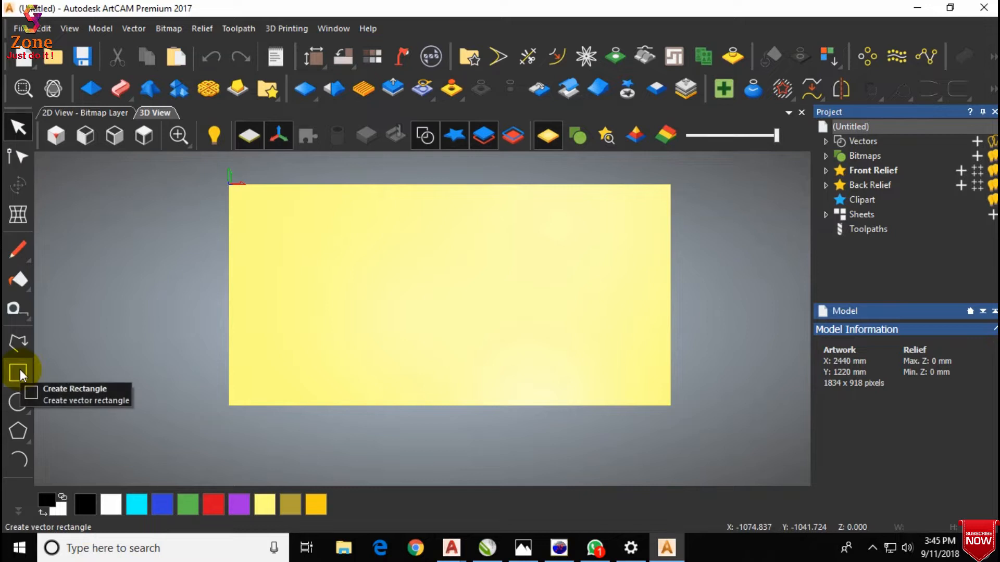
Draw a rectangle vector near the middle of the sheet and size it 200 mm wide by 50 mm high.
click(20, 370)
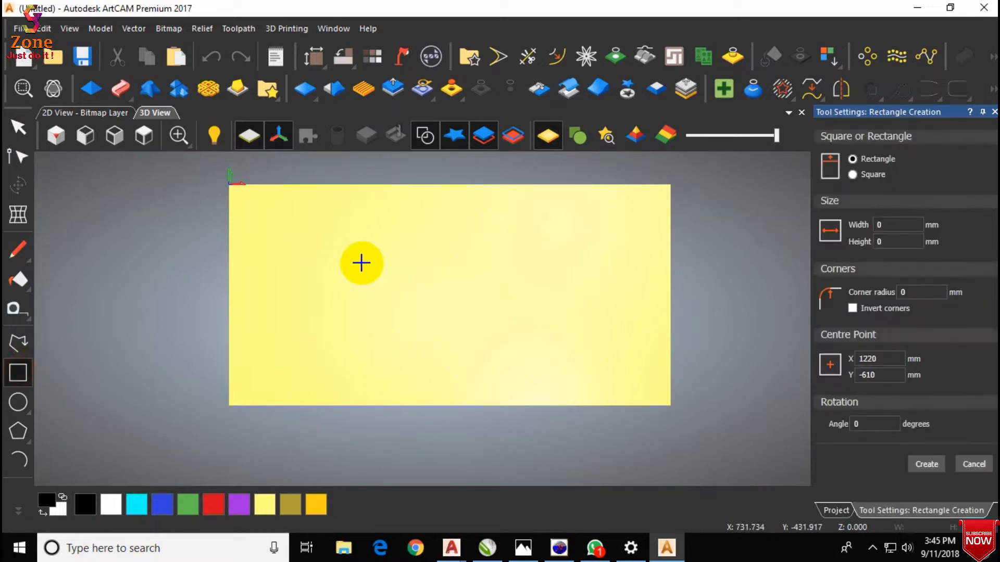
drag(353, 263, 520, 301)
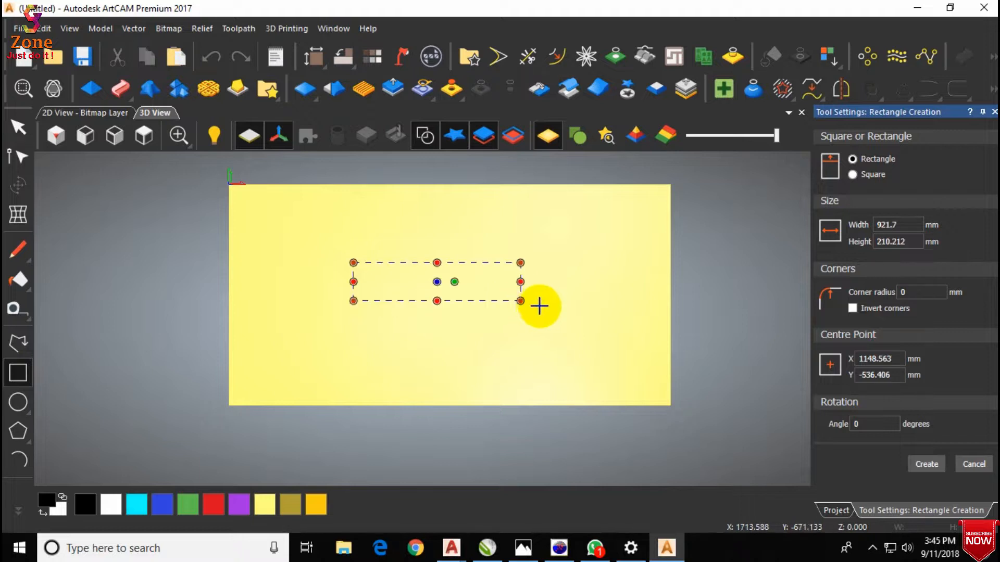
double_click(913, 223)
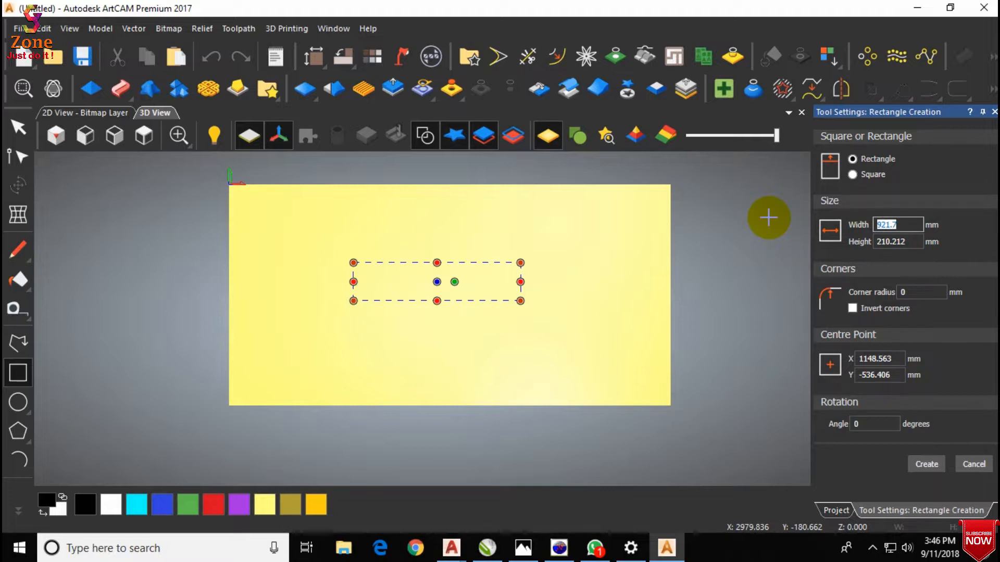
text(20)
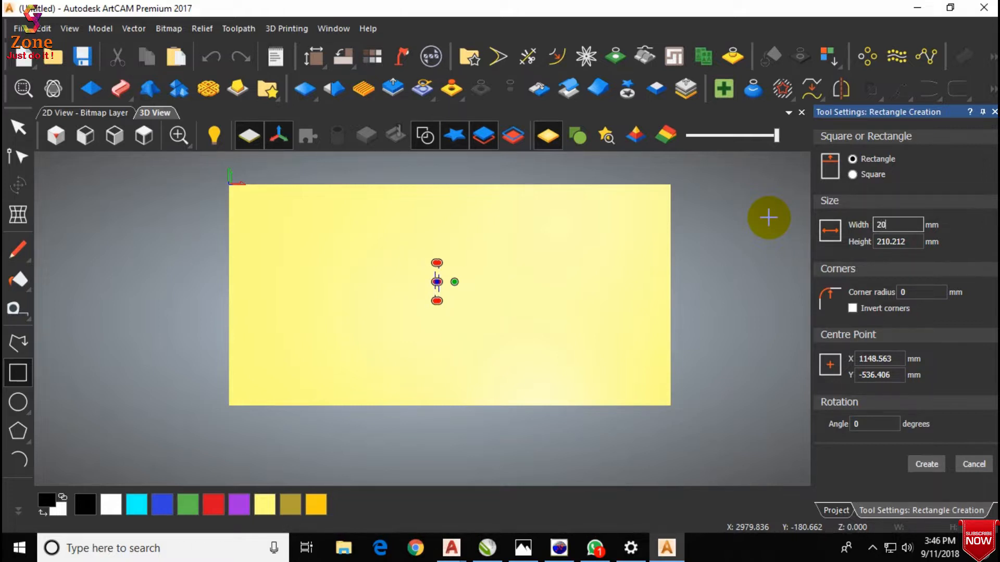
text(0)
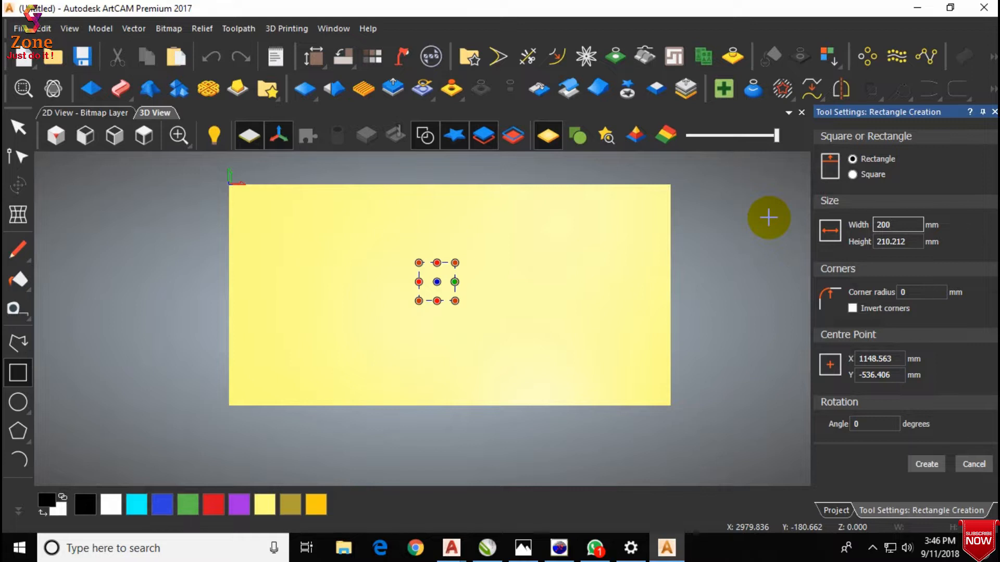
key(Tab)
text(5)
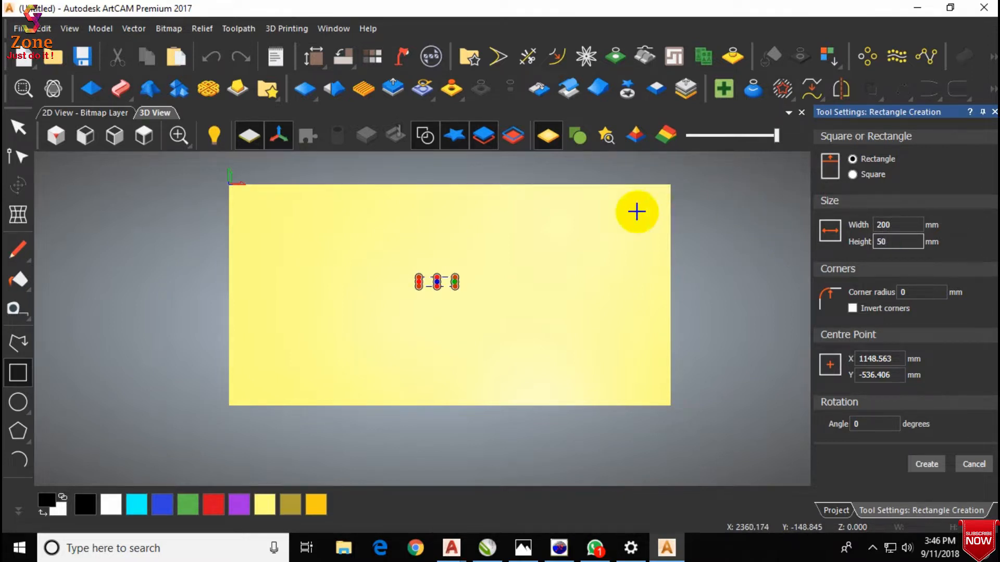
scroll(450, 281, up, 6)
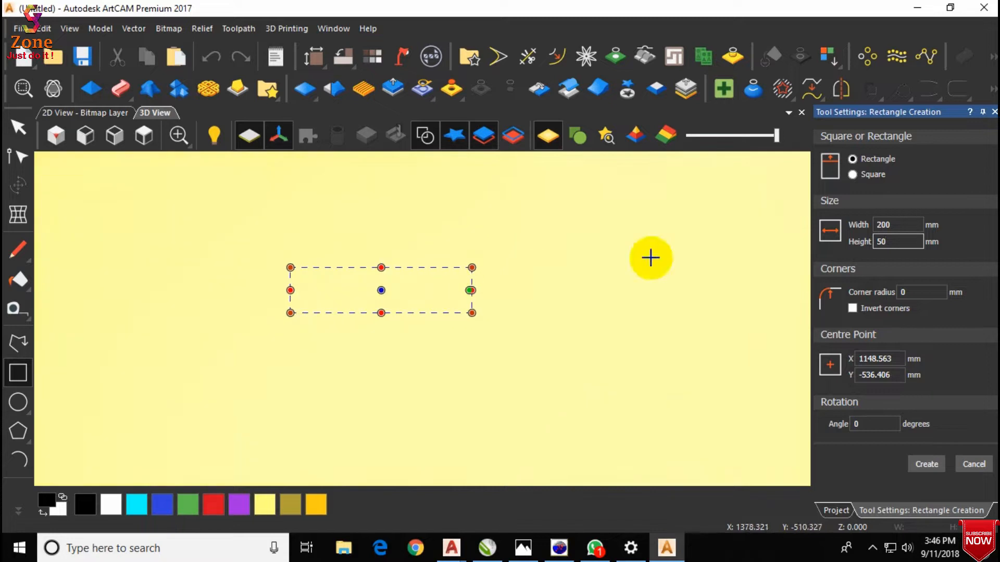
Try a height of 100 mm for the rectangle and set it back to 50 mm.
double_click(896, 242)
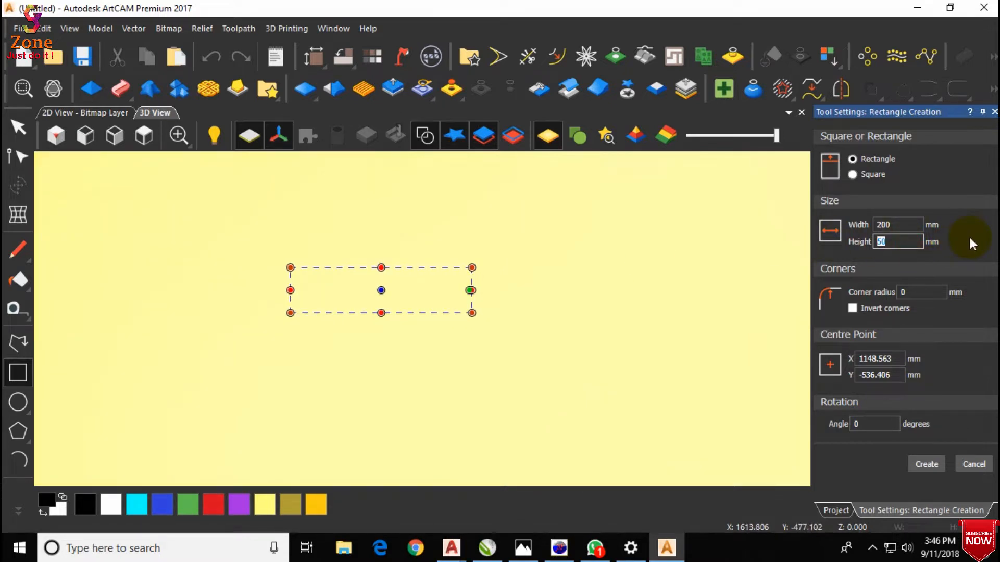
text(100)
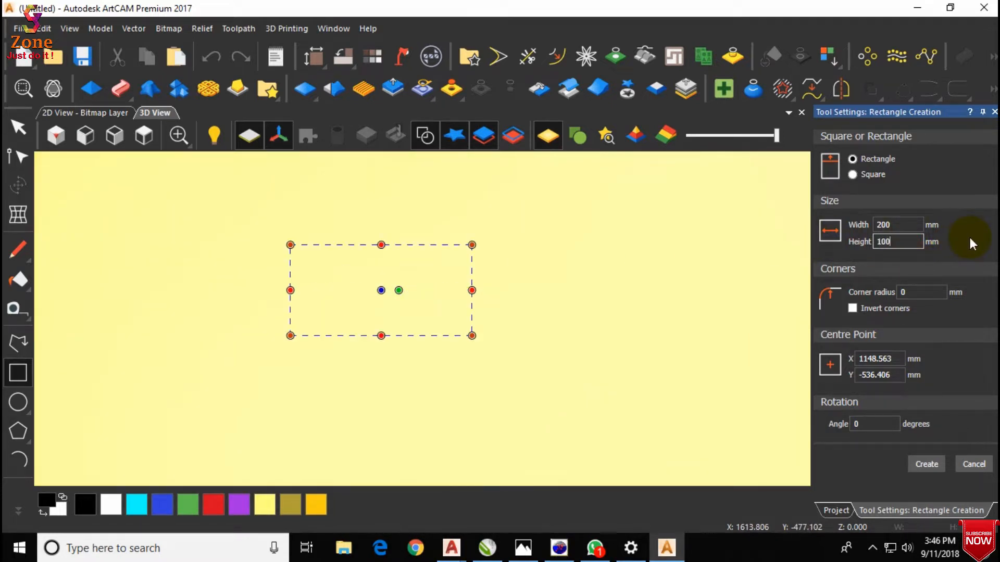
double_click(905, 244)
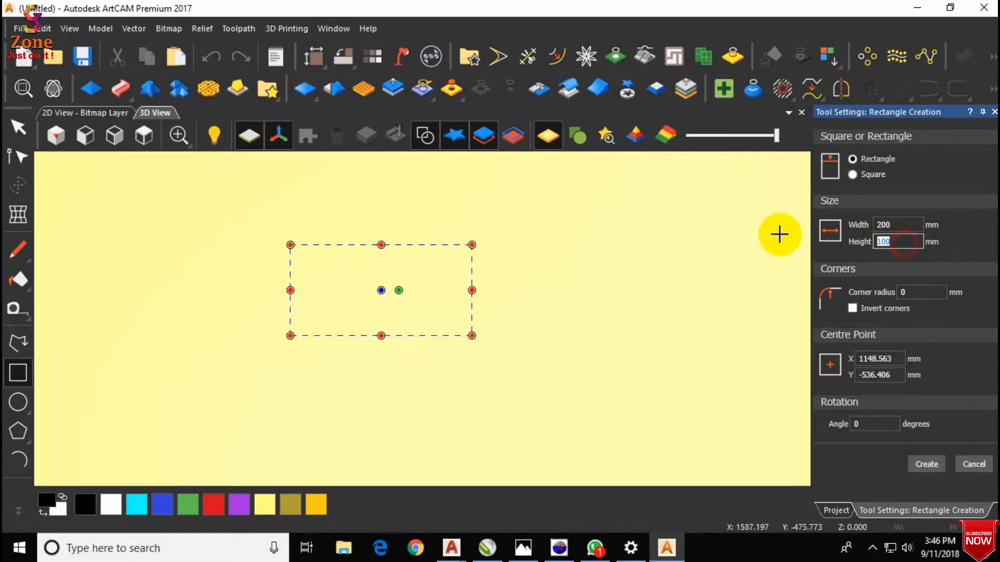
text(50)
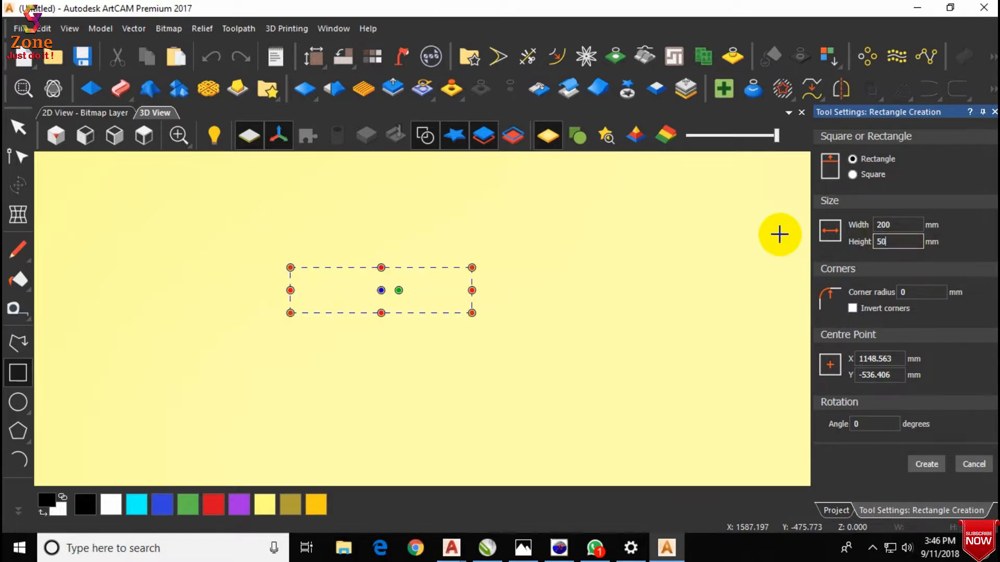
Set the rectangle's width to 250 mm and create it.
double_click(894, 224)
text(250)
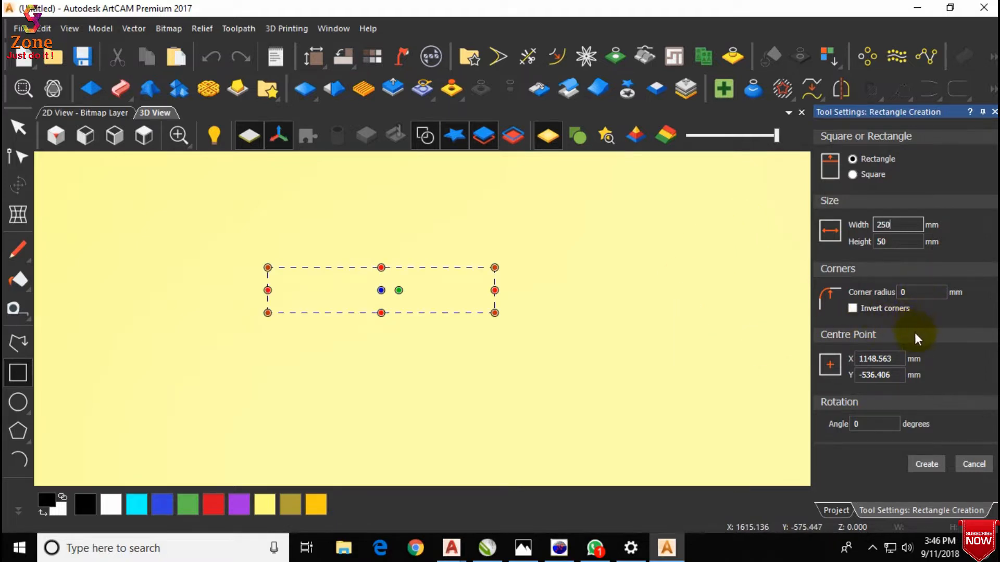
click(926, 464)
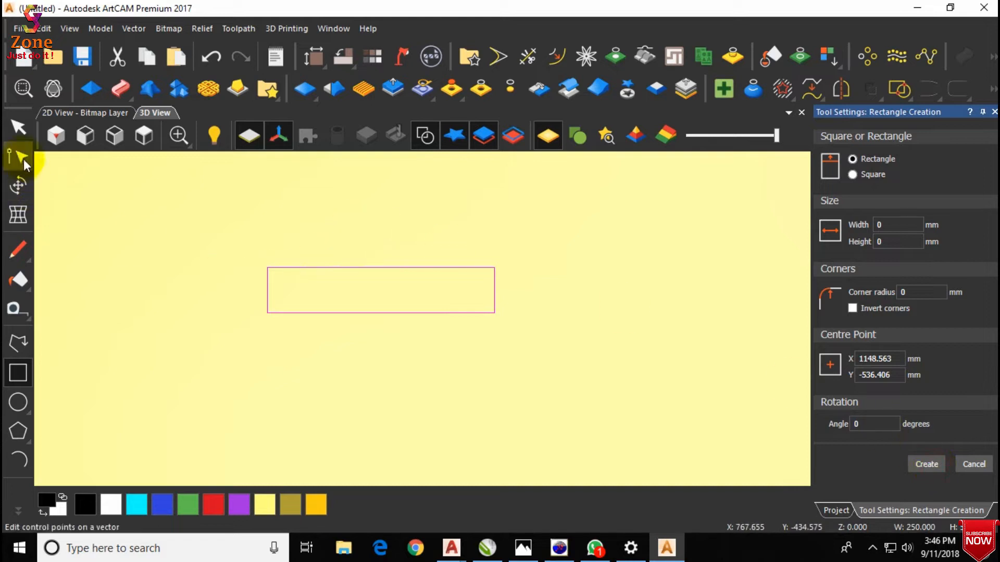
Rotate the rectangle 30 degrees anticlockwise about its centre with the Transform tool.
click(12, 185)
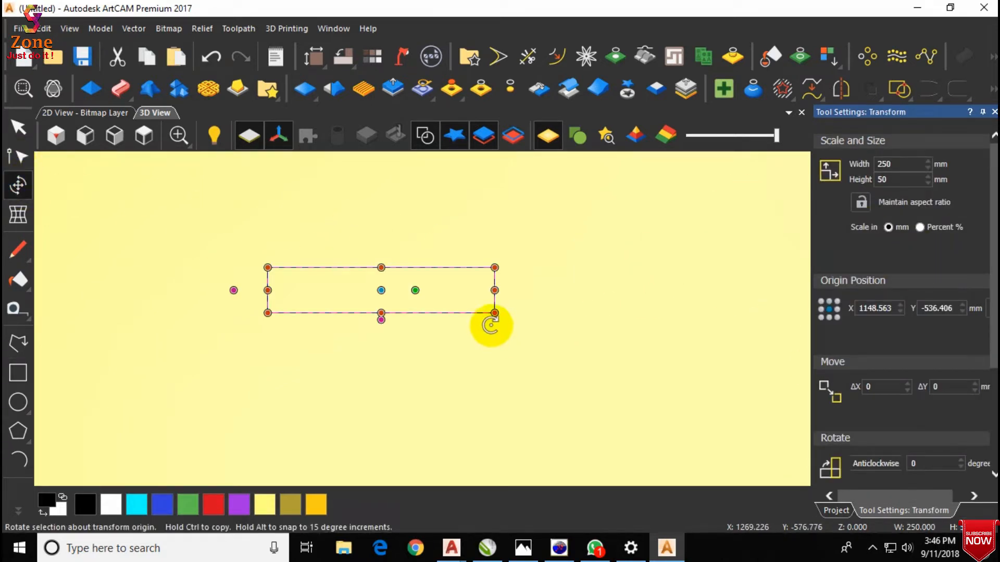
scroll(929, 454, down, 1)
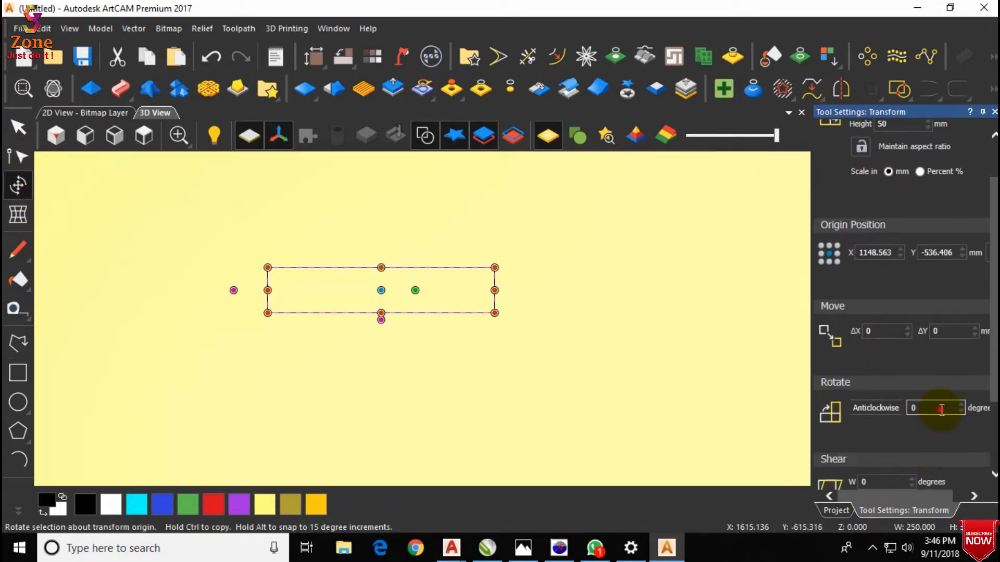
drag(941, 409, 893, 410)
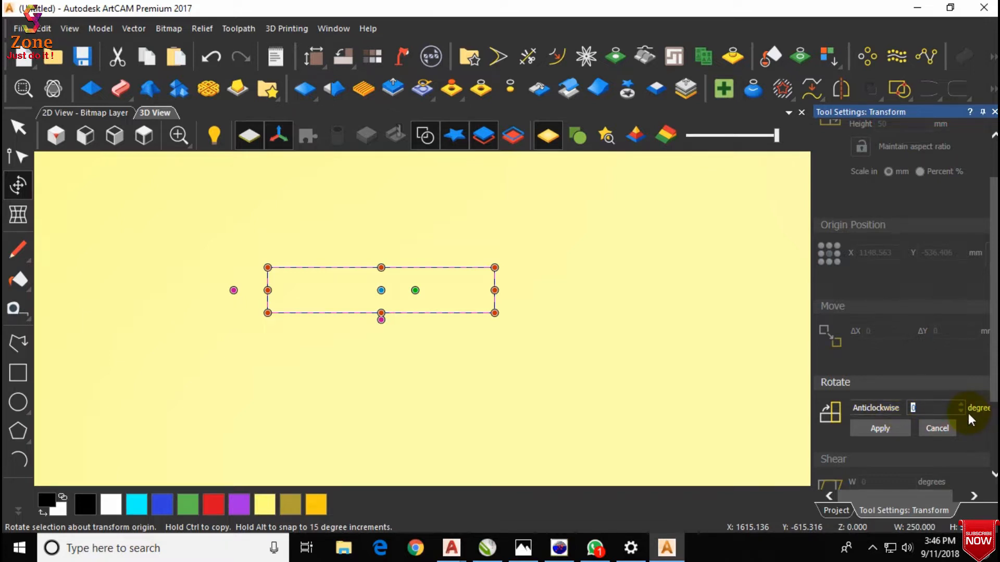
text(30)
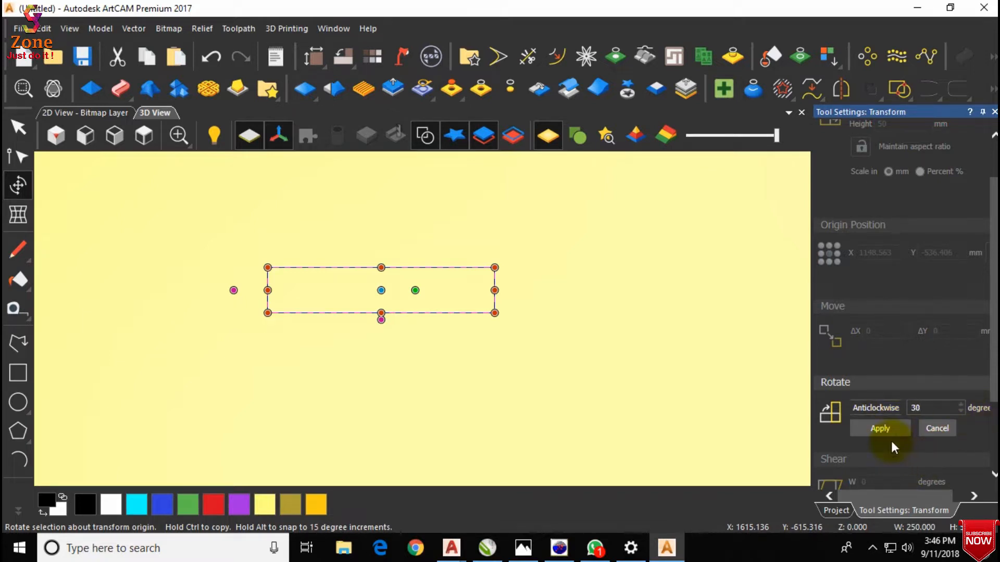
click(892, 434)
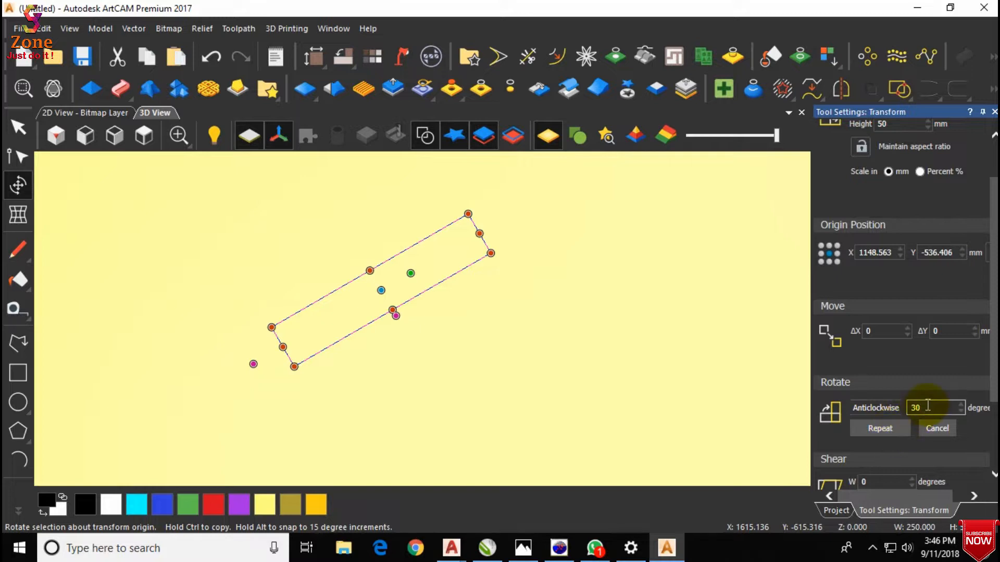
Undo the 30-degree rotation, keeping the horizontal rectangle.
drag(926, 408, 857, 413)
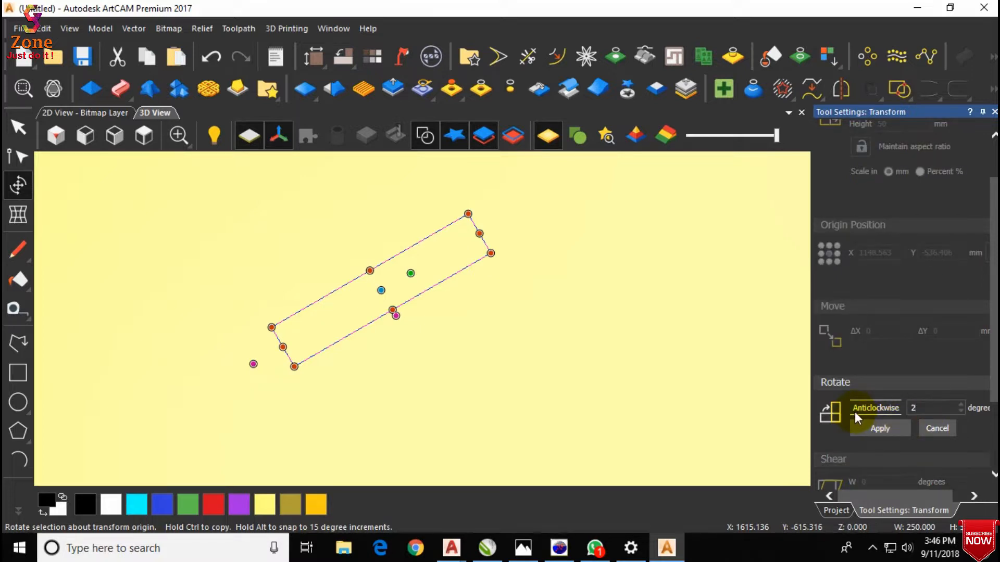
key(ctrl+z)
key(ctrl+z)
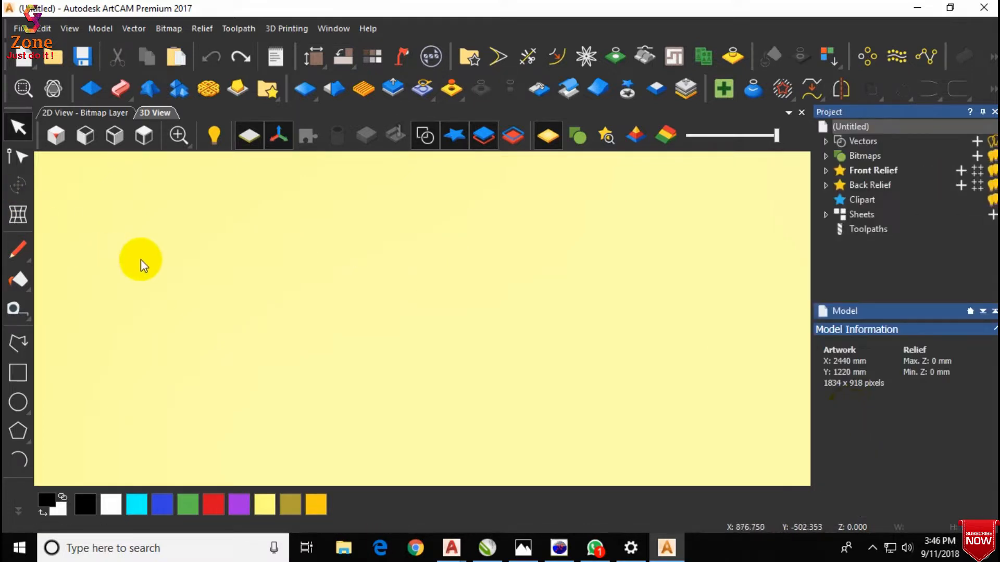
key(ctrl+y)
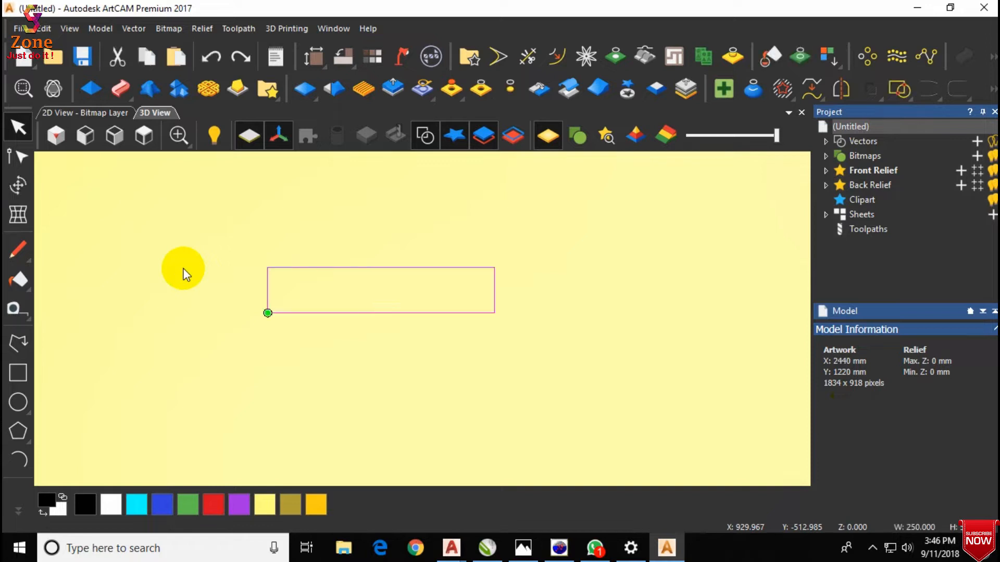
Move the rectangle 20 mm in Y with the Transform tool.
click(19, 185)
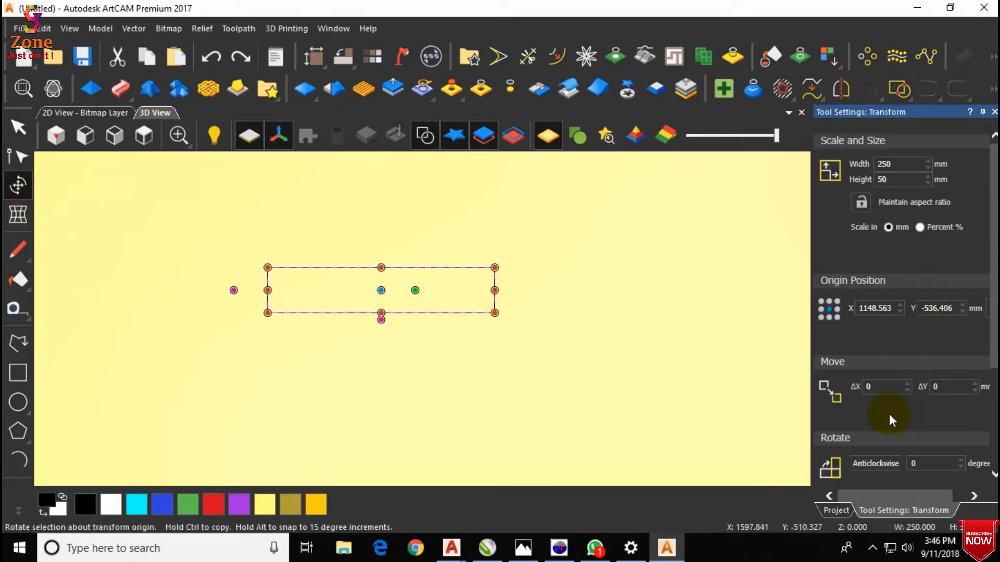
click(957, 388)
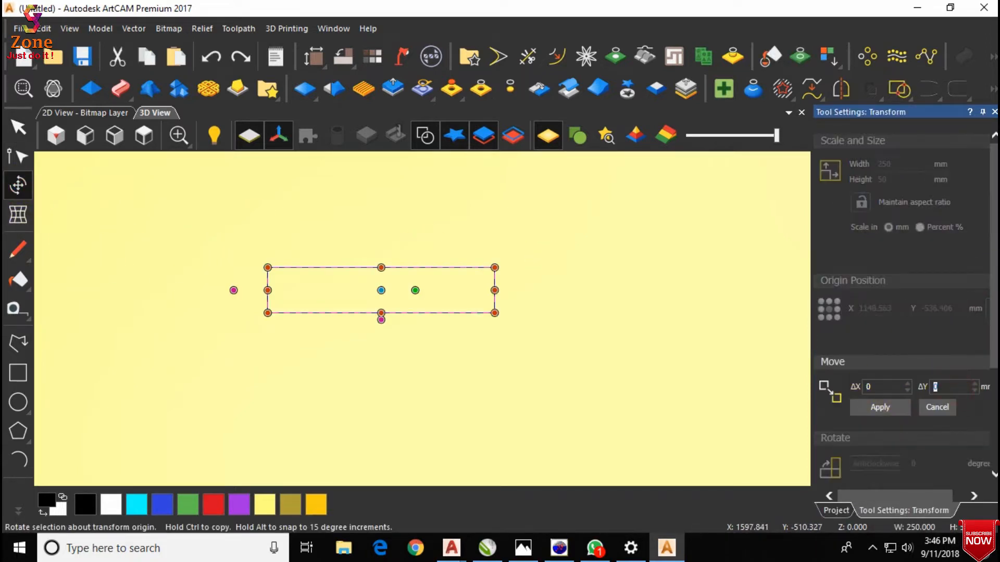
click(878, 407)
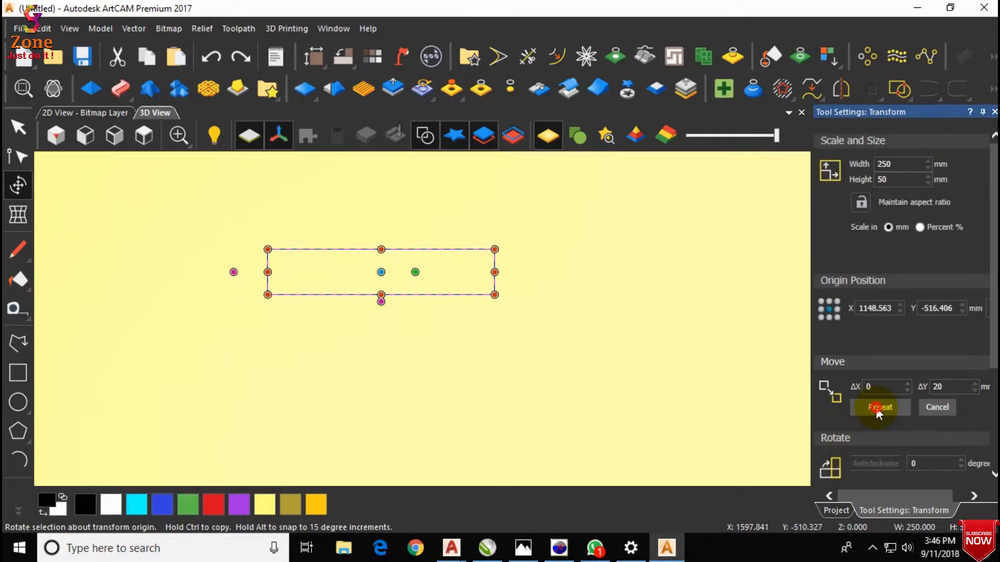
Rotate the moved rectangle by 20 degrees.
scroll(923, 374, down, 2)
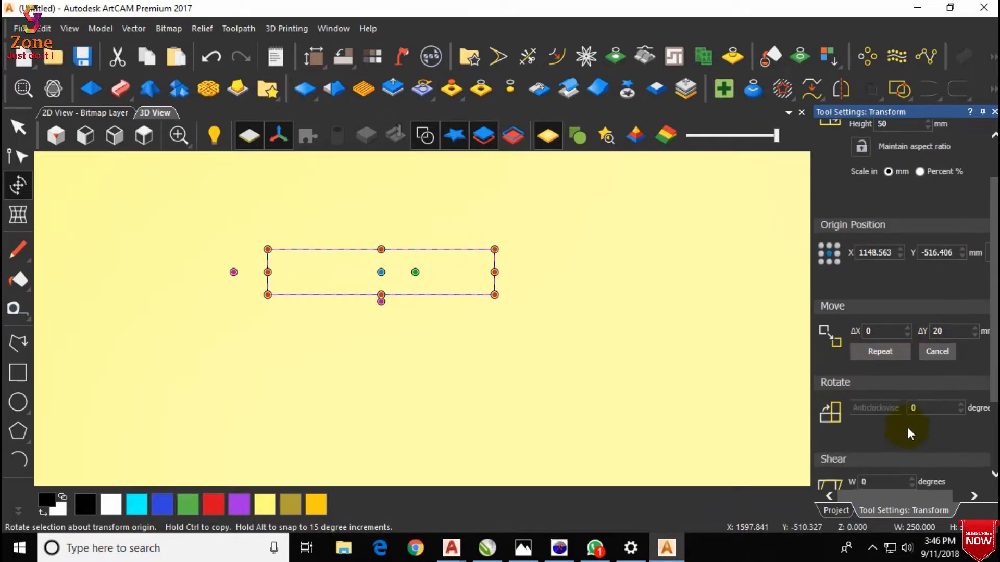
click(921, 408)
text(20)
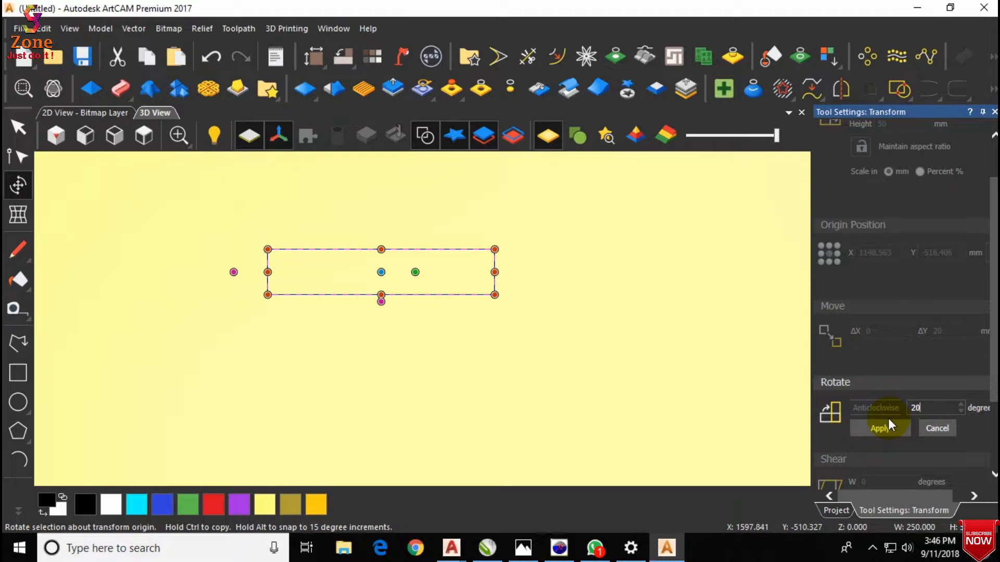
click(883, 427)
Shear the rotated rectangle by 20 degrees in W and finish the transform.
click(885, 482)
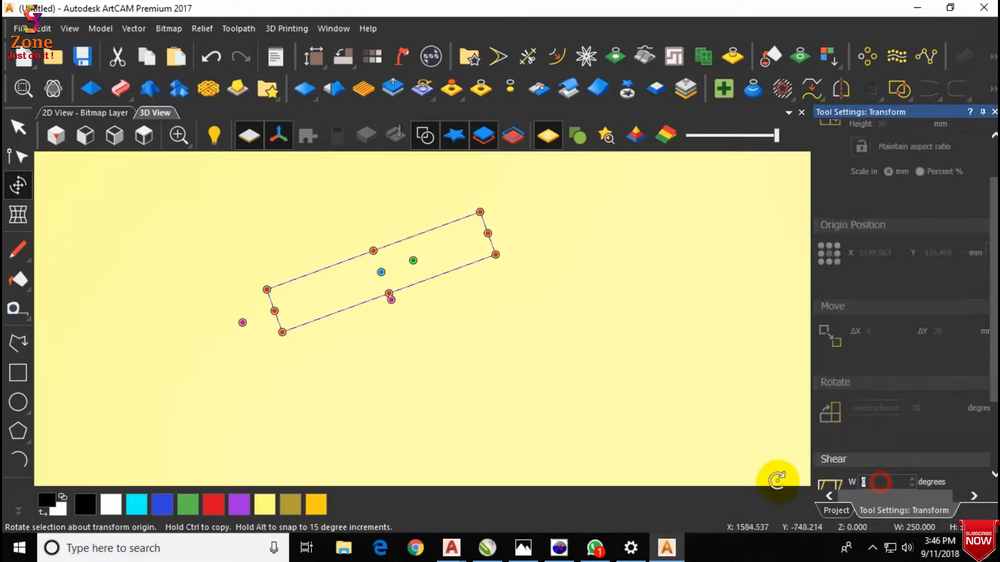
text(20)
scroll(963, 476, down, 1)
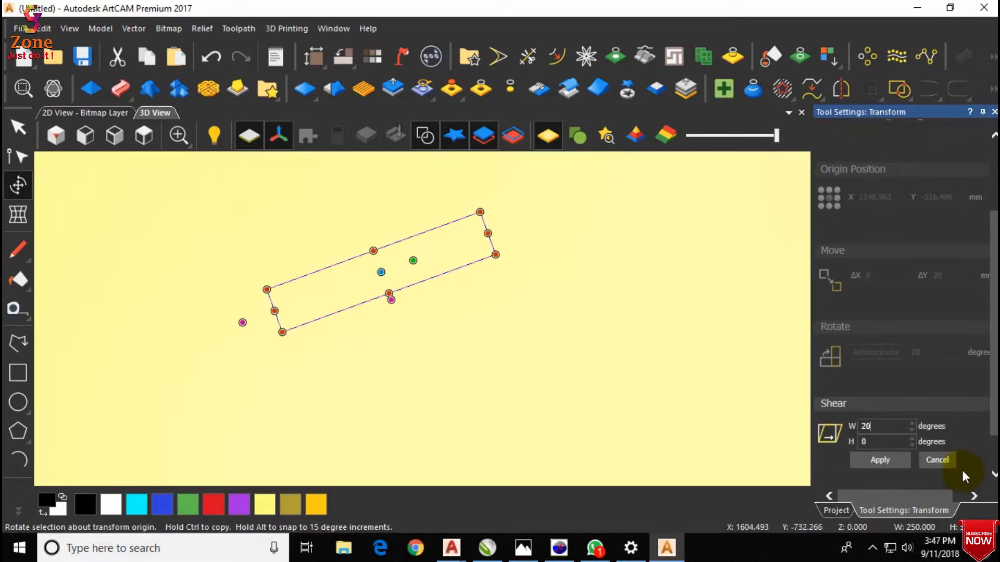
click(879, 461)
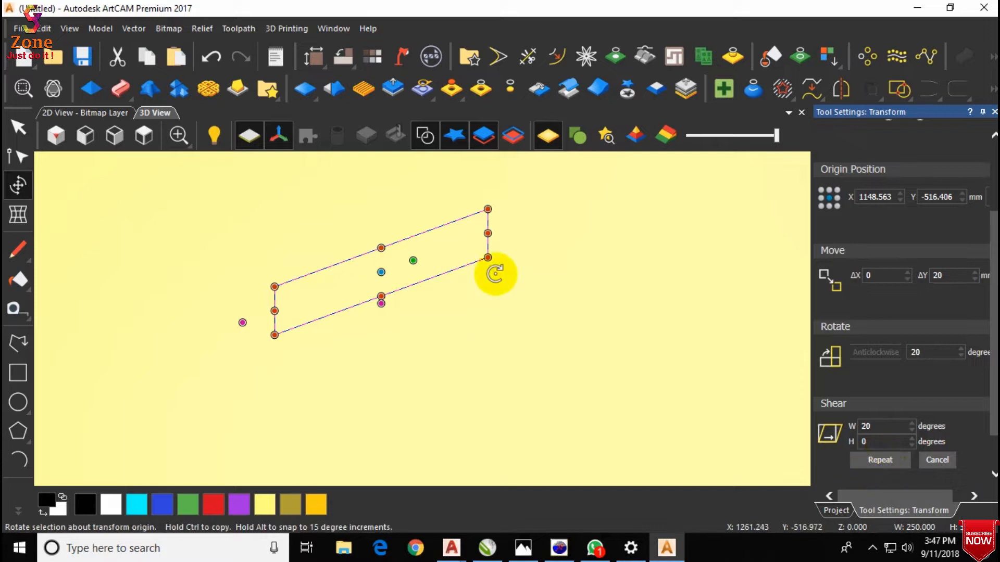
click(531, 266)
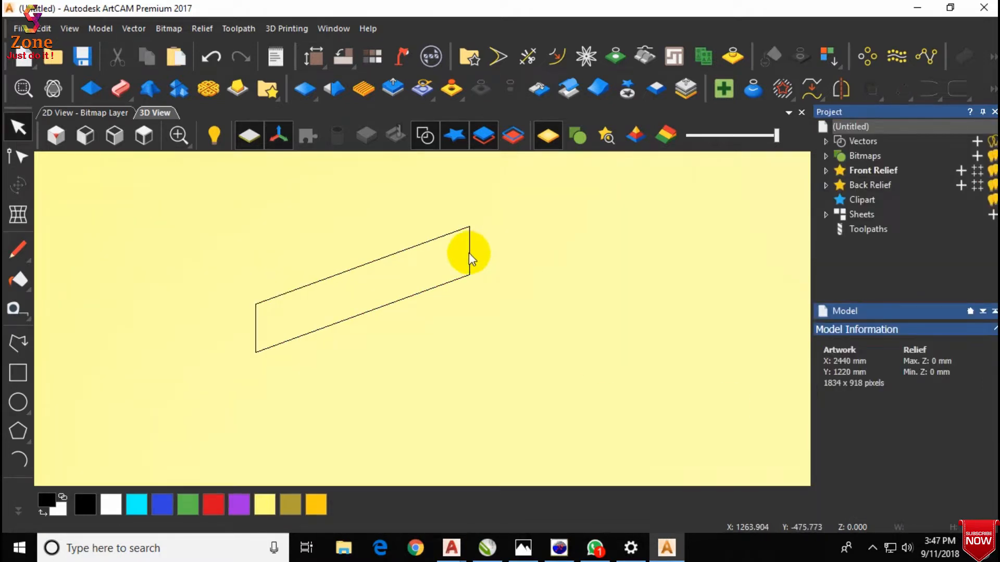
Open the sheared shape for node editing and cut its outline into separate lines at the corner nodes.
click(469, 254)
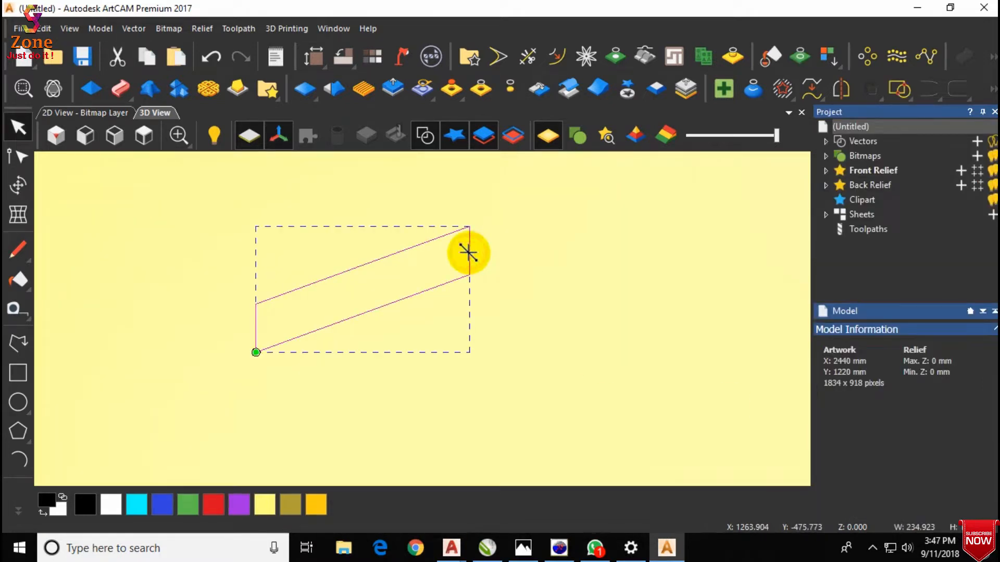
double_click(458, 296)
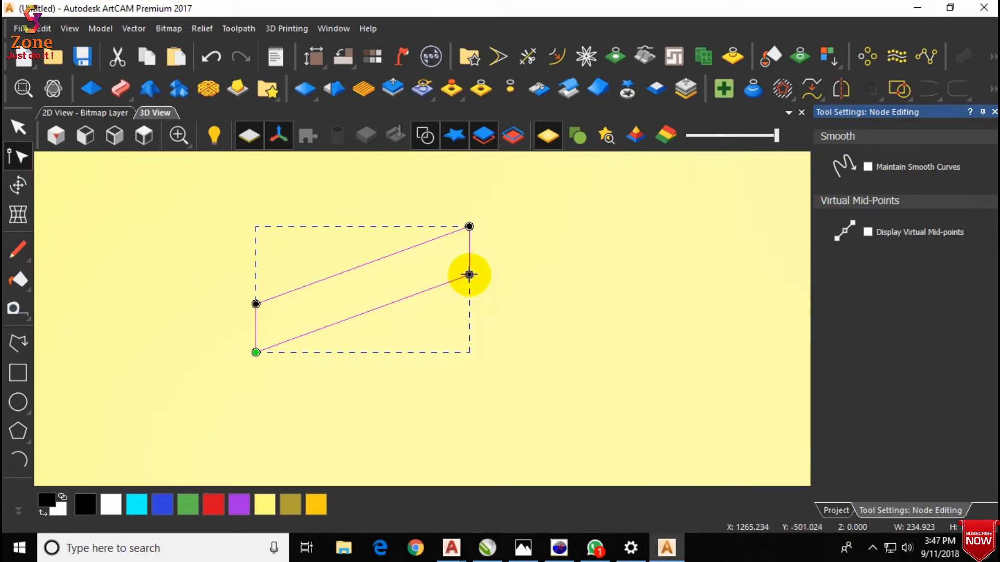
click(256, 351)
click(256, 304)
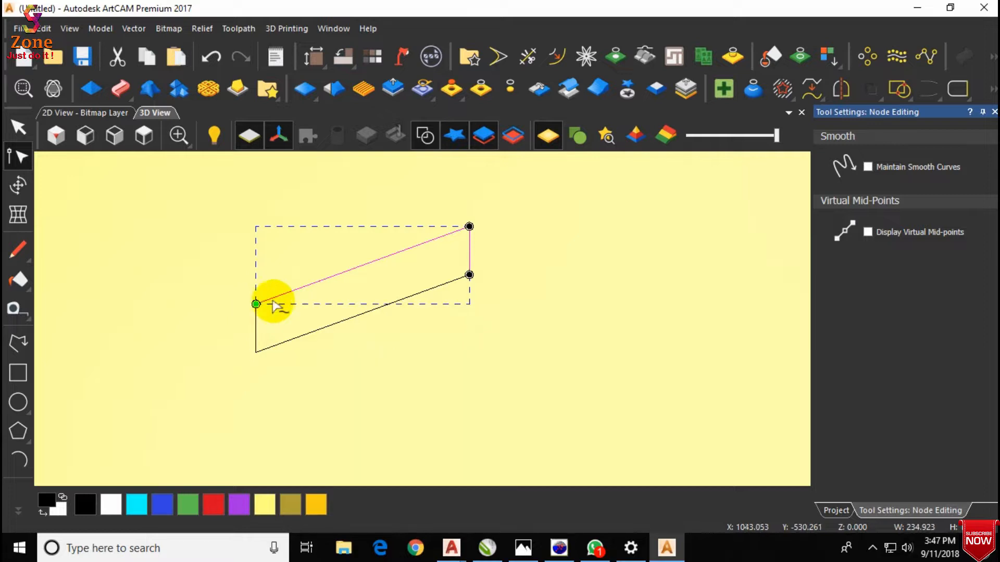
click(469, 226)
Remove the short vertical lines at both ends of the cut outline, keeping only the two slanted lines.
click(531, 253)
click(482, 253)
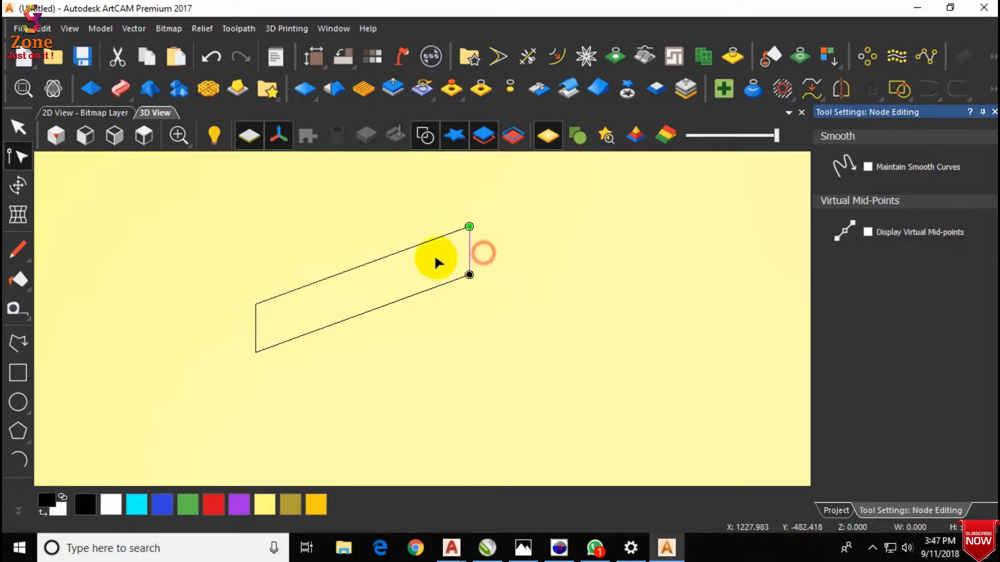
key(r)
click(255, 335)
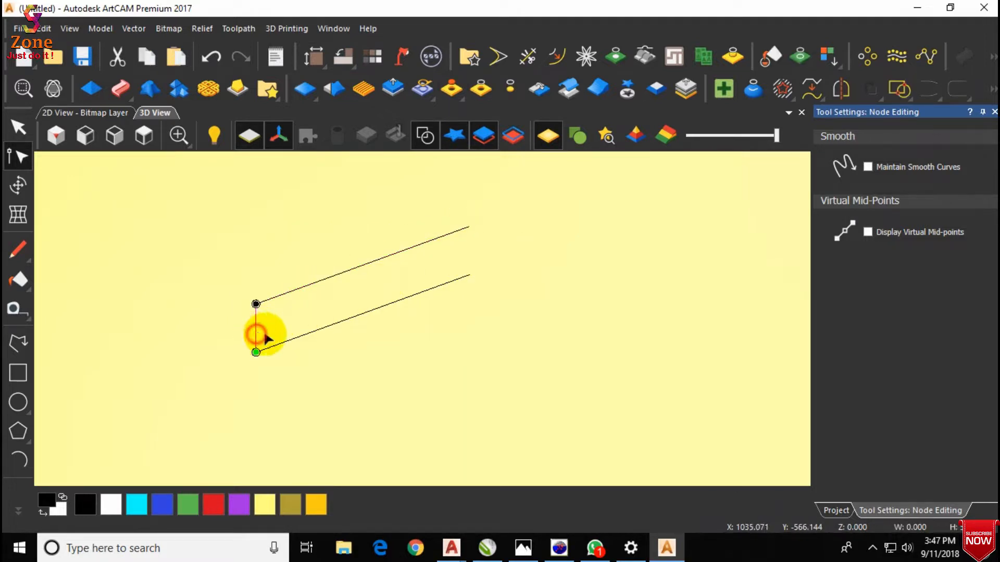
key(r)
Mirror a copy of both slanted lines horizontally to the right, keeping the originals, and clear the selection.
scroll(412, 268, down, 2)
scroll(508, 272, up, 2)
drag(456, 212, 326, 375)
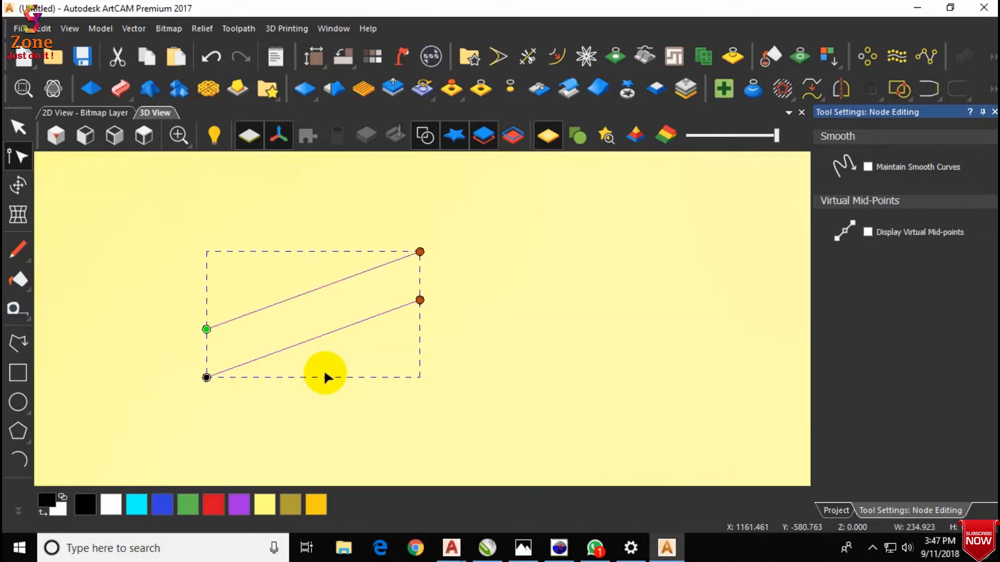
click(848, 94)
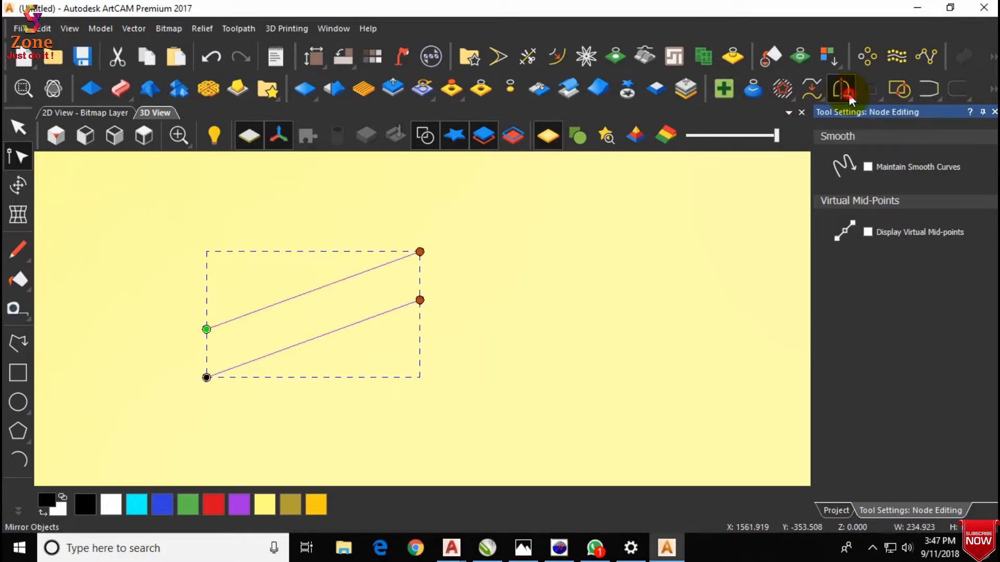
click(697, 430)
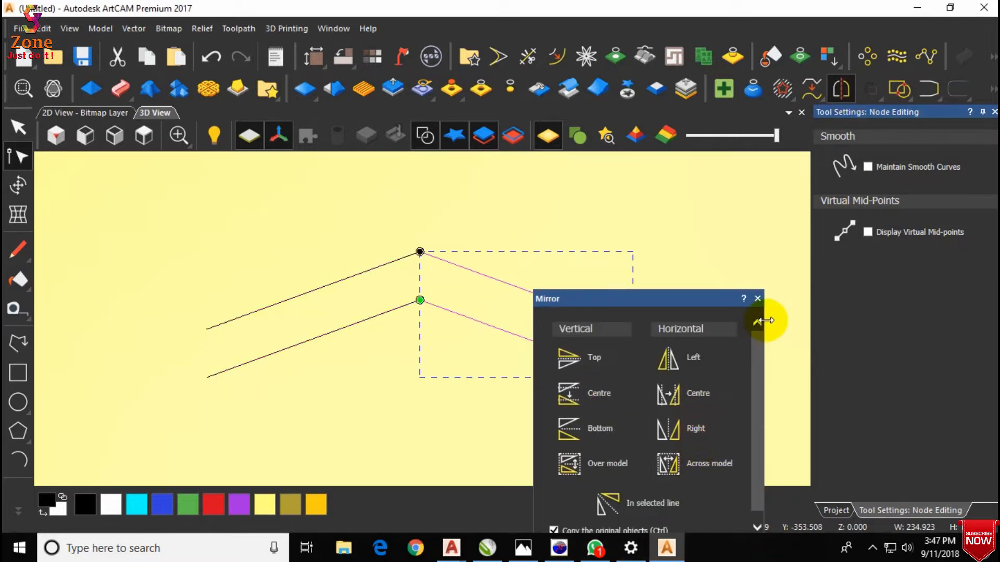
click(758, 298)
click(514, 238)
scroll(445, 276, down, 1)
scroll(445, 276, up, 1)
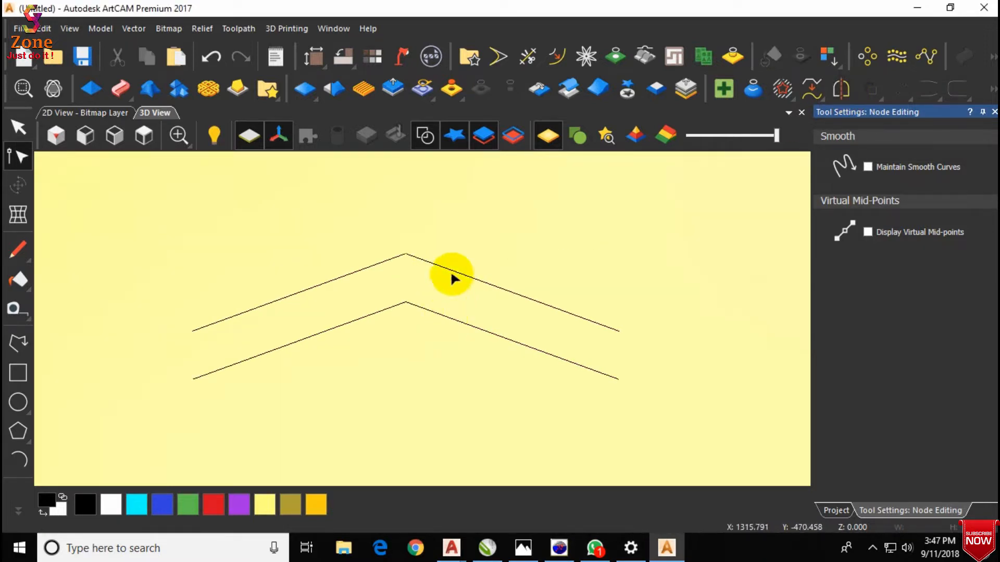
Draw a rectangle about 99 mm wide and 47 mm high below the peak of the slanted lines.
click(17, 373)
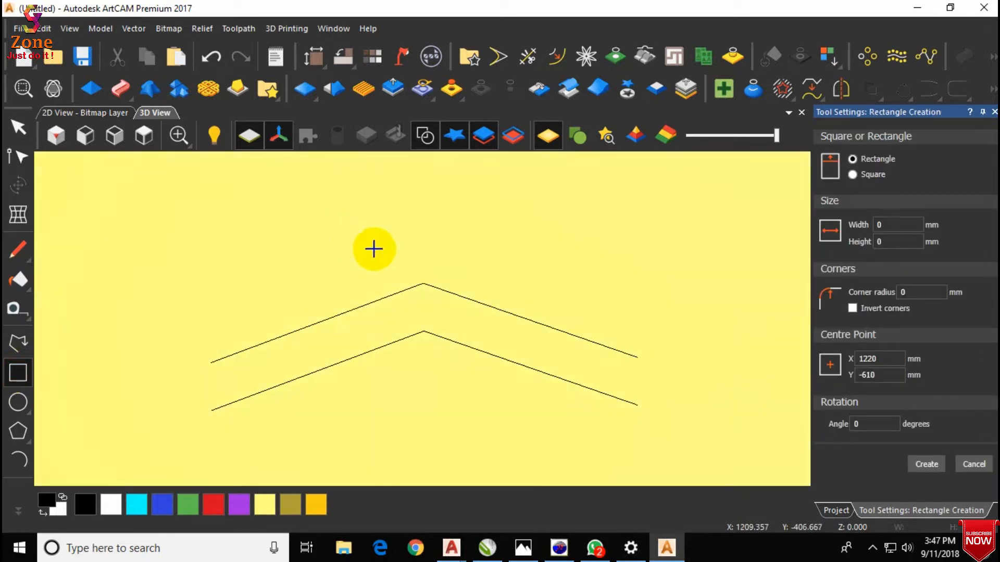
click(145, 136)
scroll(404, 299, up, 4)
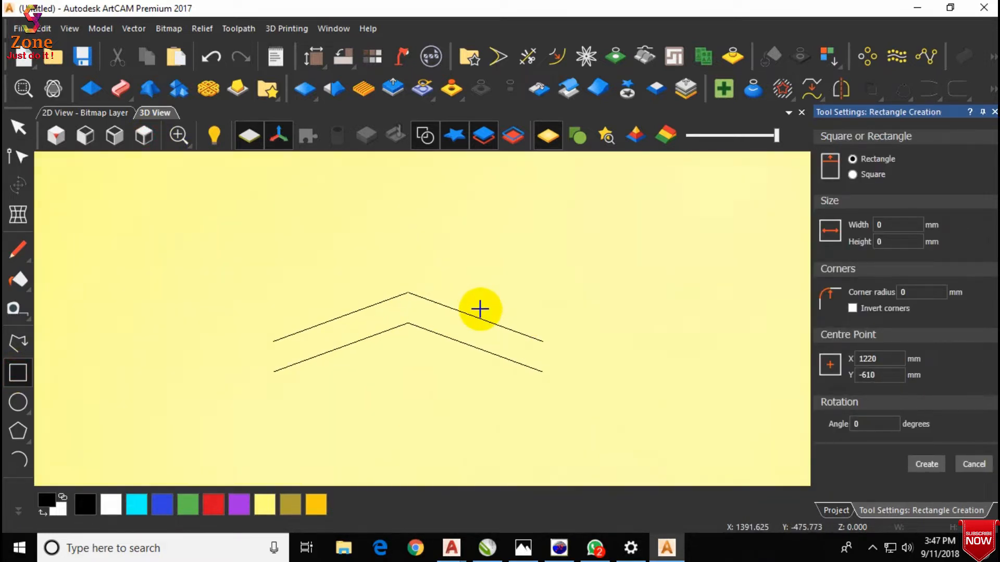
drag(360, 359, 451, 400)
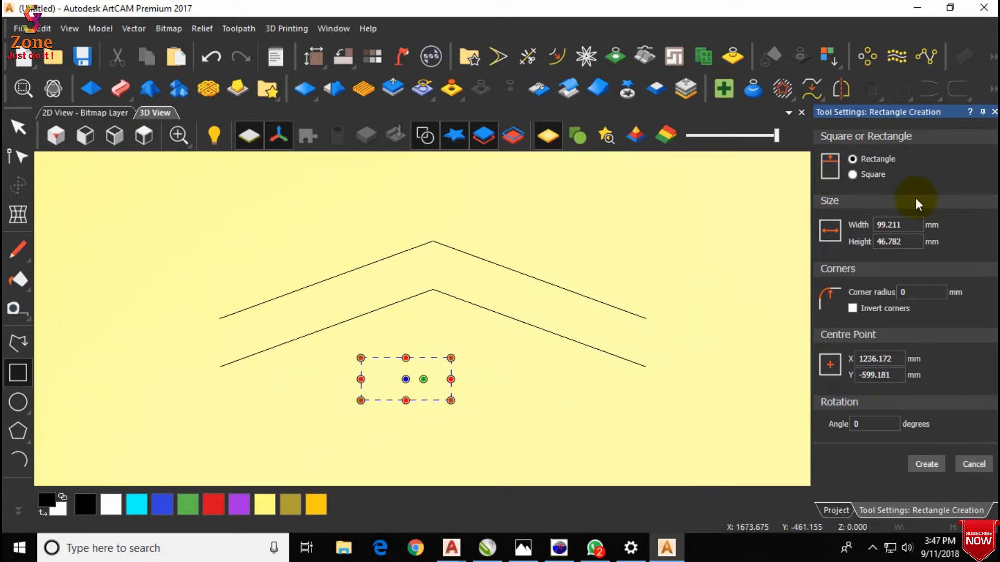
Set the rectangle's width to 50 mm and height to 10 mm, and create it.
click(903, 241)
key(shift+Tab)
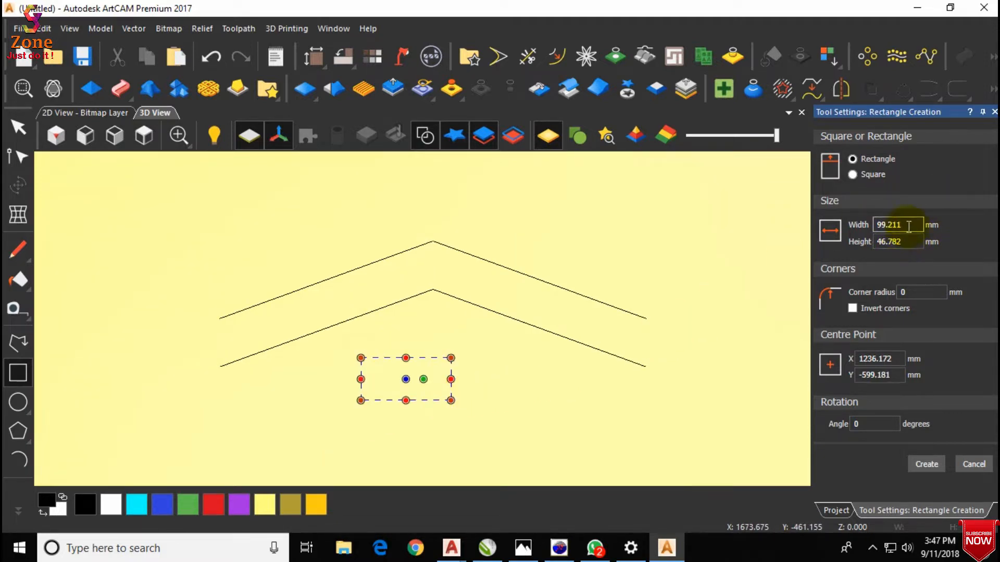
text(50)
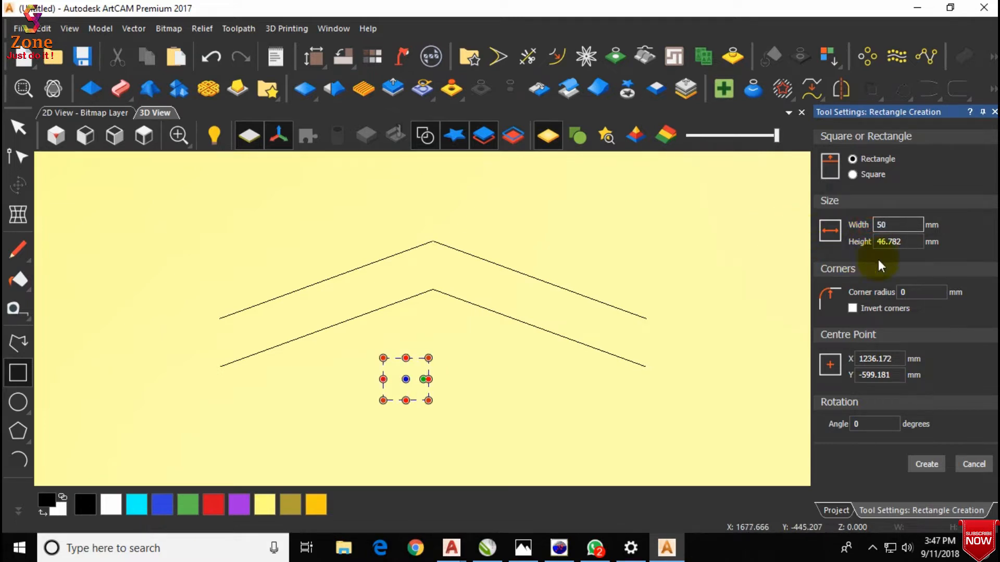
key(Tab)
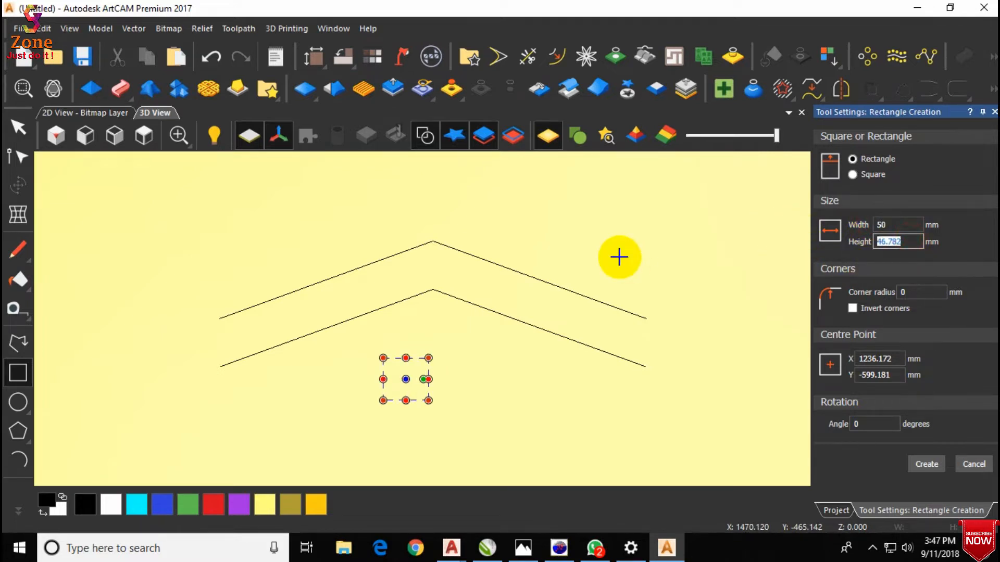
text(10)
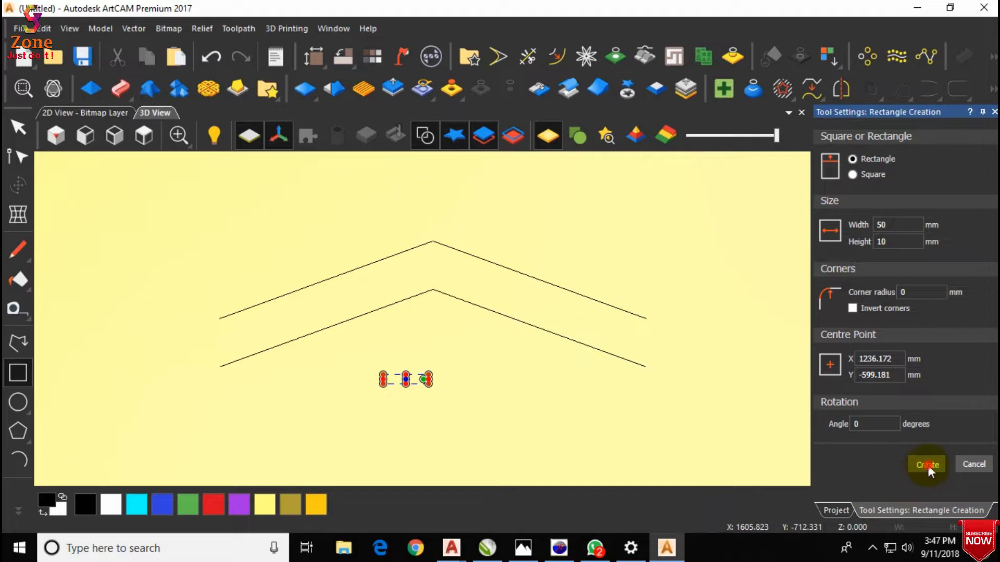
click(928, 467)
Cut the small rectangle's outline at its lower corner nodes and delete the bottom line.
scroll(412, 384, up, 2)
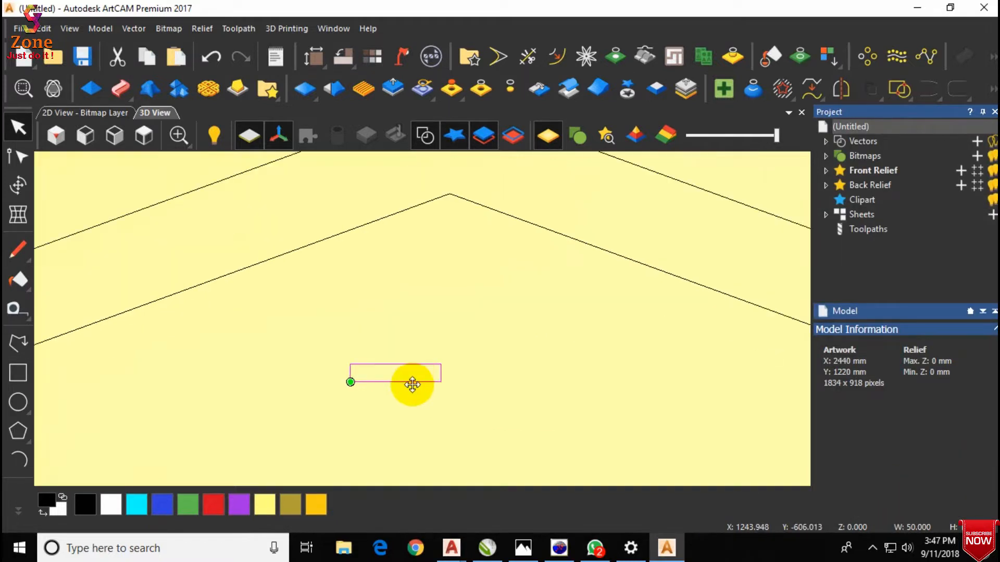
double_click(389, 382)
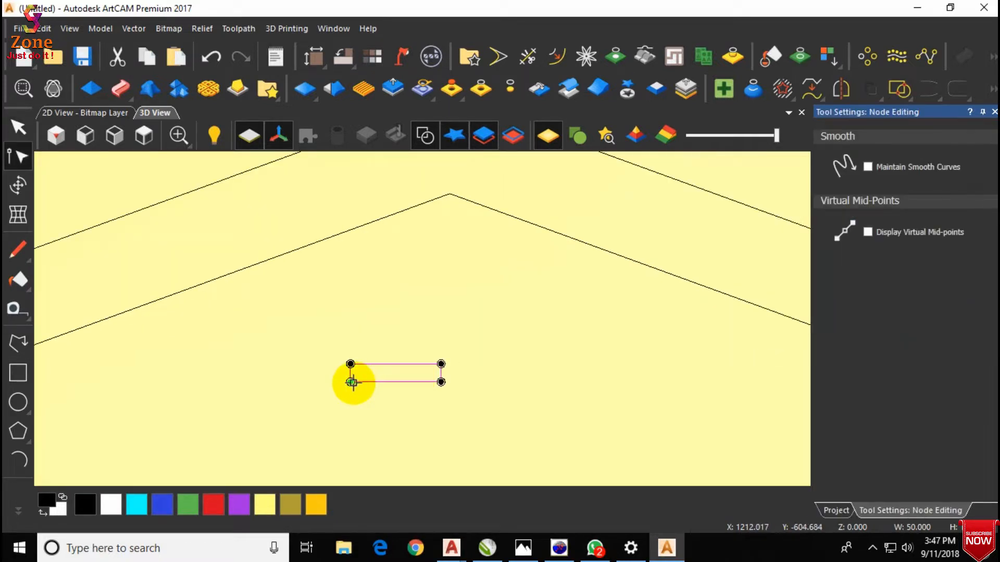
click(535, 408)
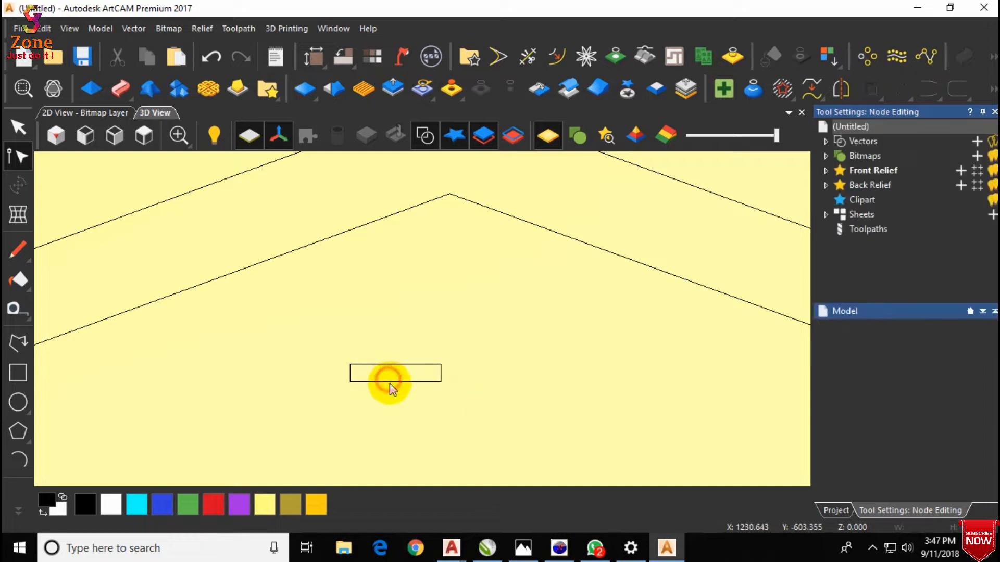
click(394, 382)
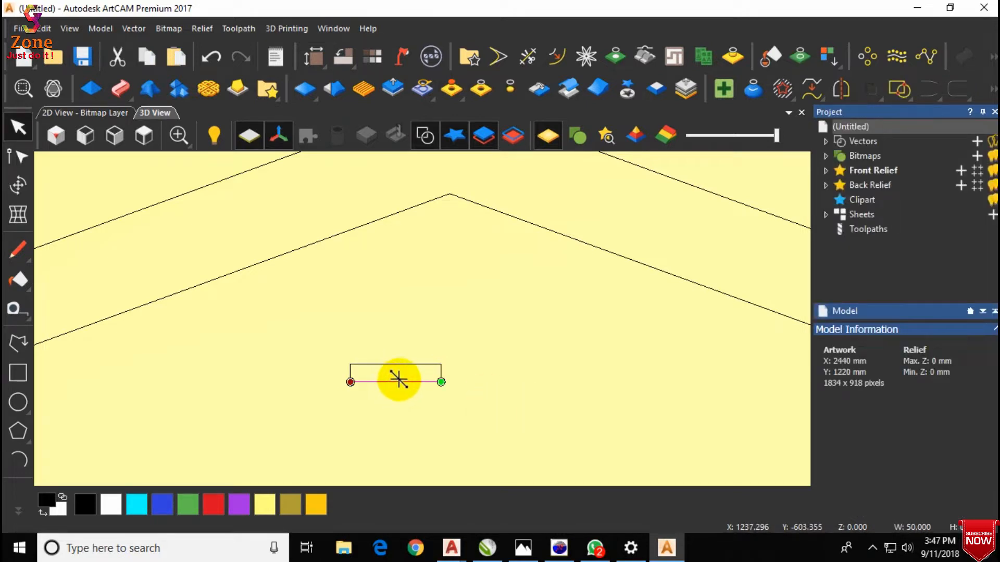
key(Delete)
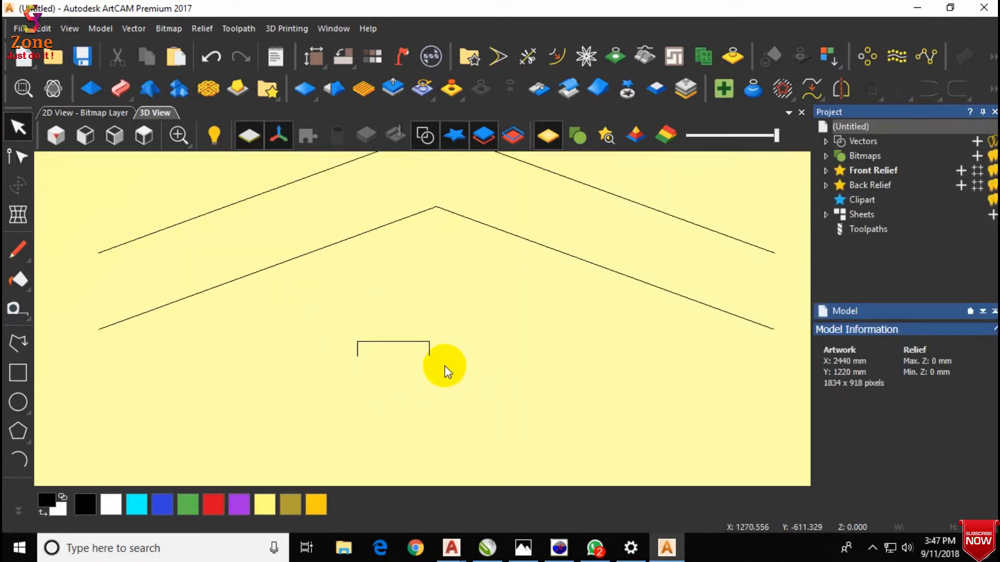
Nudge the upper right node of the open small profile down almost onto its lower right end node.
scroll(431, 345, up, 2)
click(399, 342)
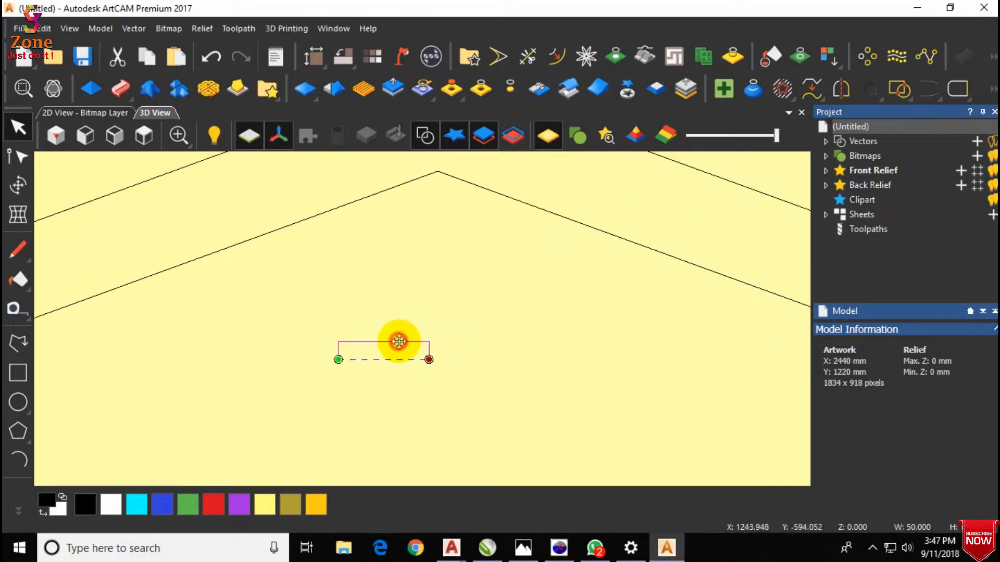
key(n)
click(430, 342)
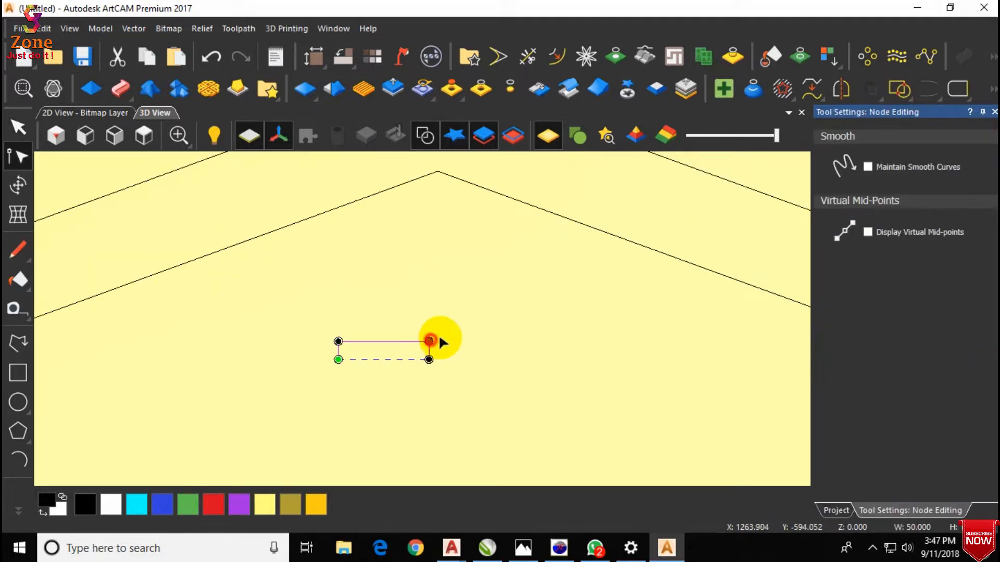
key(Down)
key(Down)
key(Down)
key(Down)
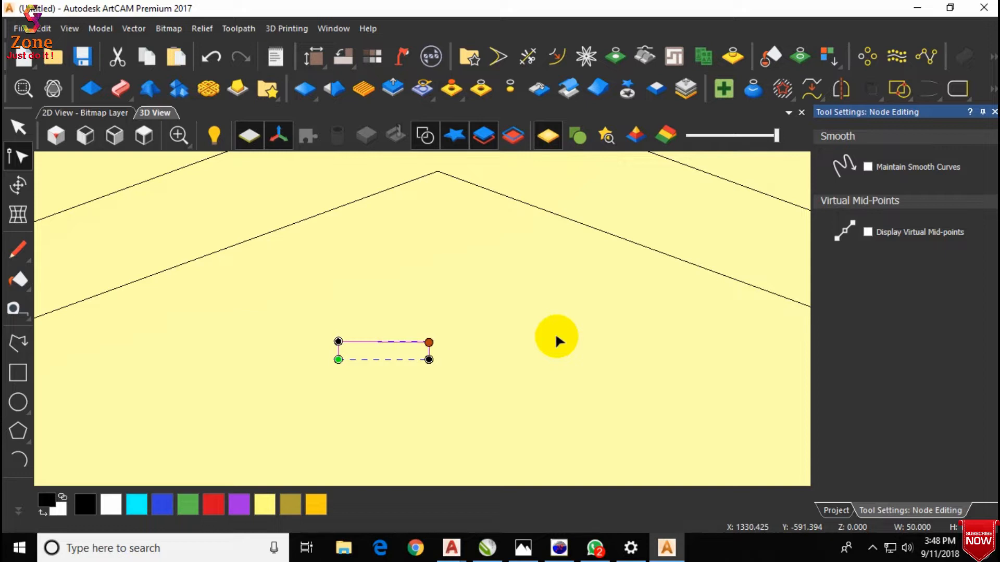
key(Down)
key(Down)
key(Down)
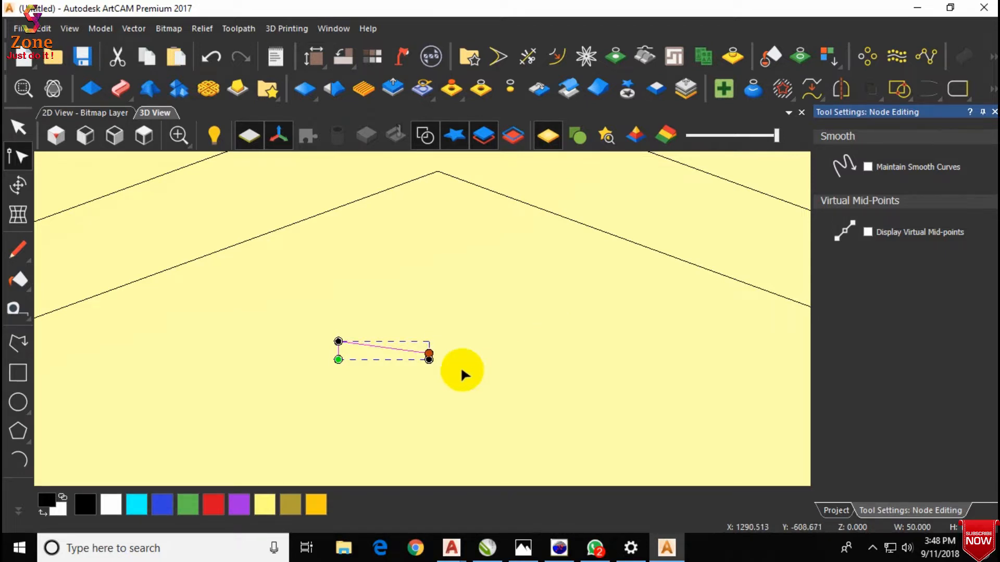
scroll(426, 358, up, 5)
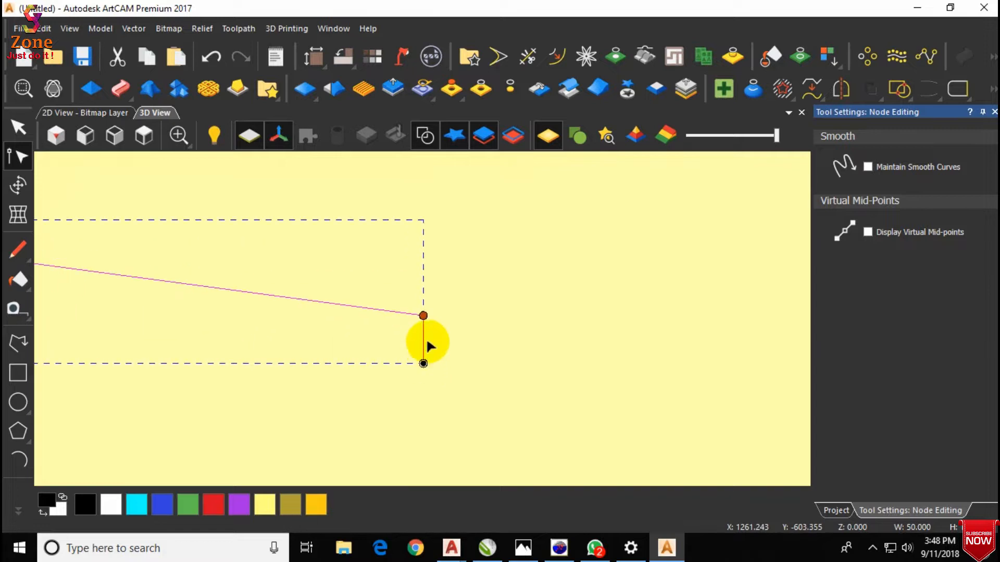
key(Down)
key(Down)
key(Down)
key(Down)
key(Down)
key(Down)
key(Down)
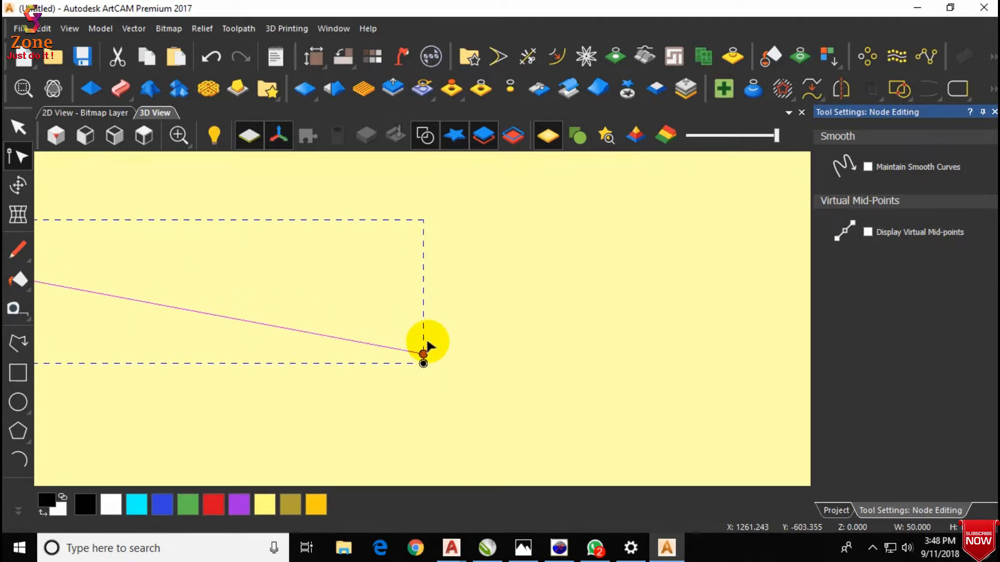
scroll(426, 337, down, 5)
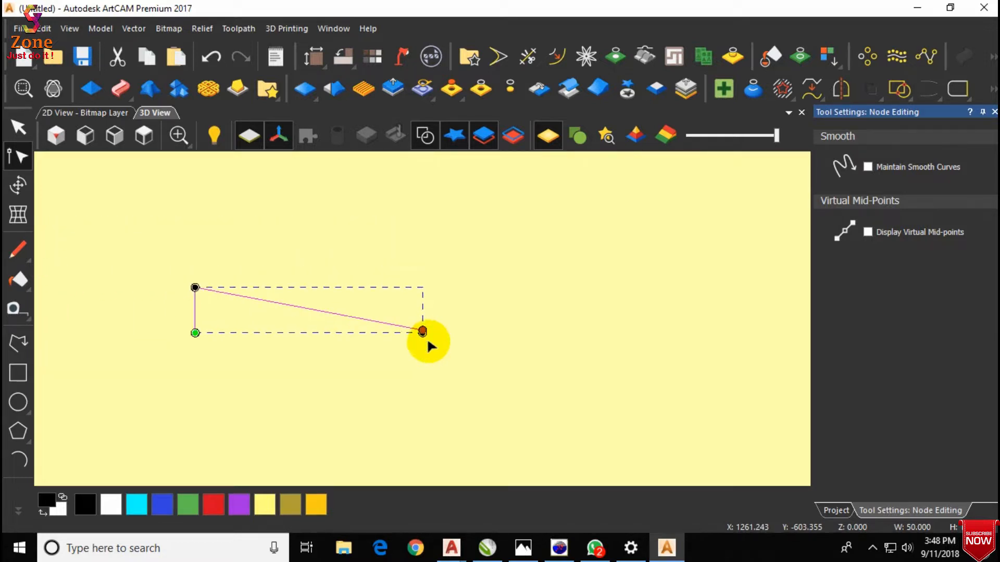
Mirror a copy of the small sloped profile horizontally to the right, keeping the original.
click(446, 259)
scroll(426, 323, down, 3)
scroll(388, 315, up, 1)
drag(462, 285, 290, 364)
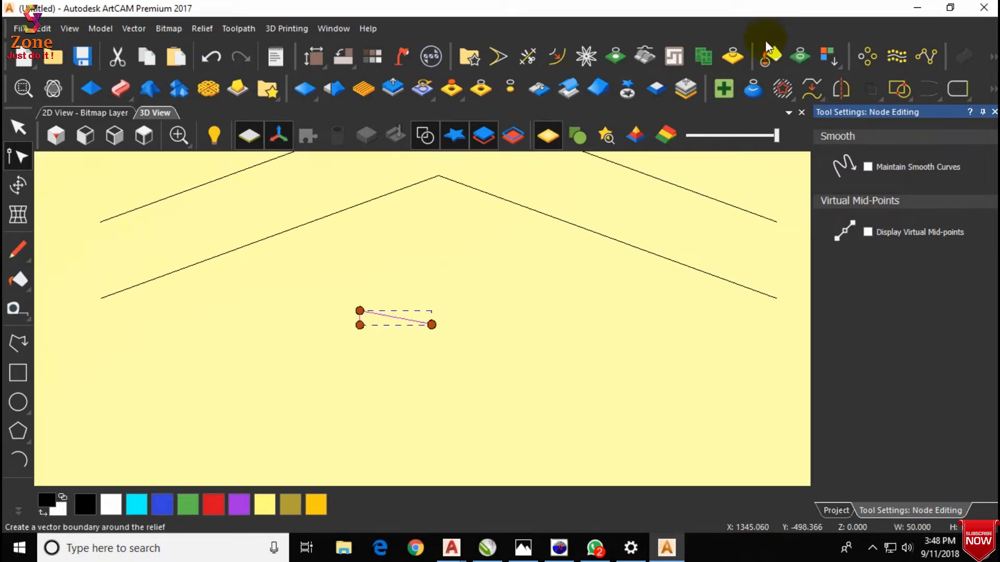
click(840, 89)
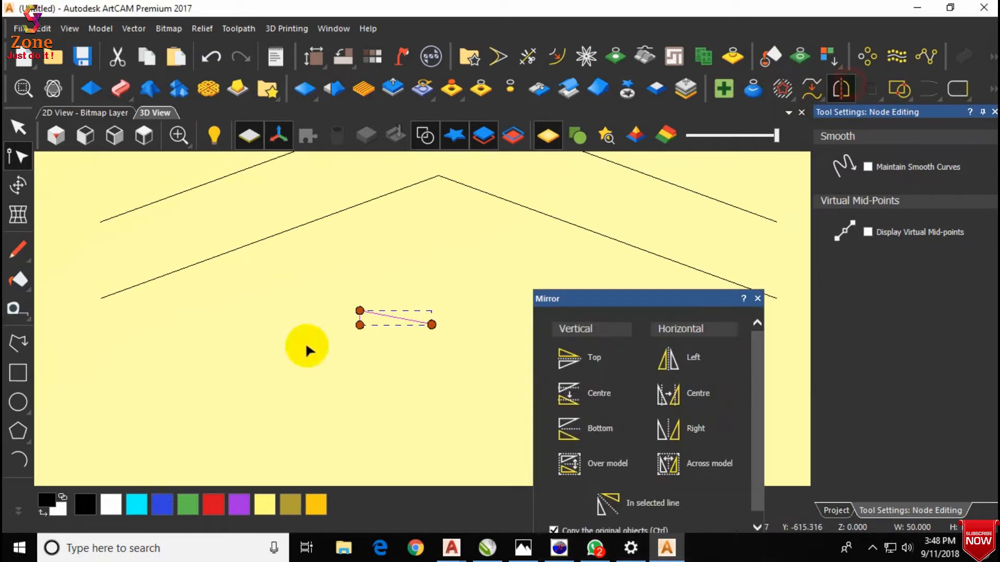
click(696, 428)
click(757, 298)
scroll(479, 299, down, 1)
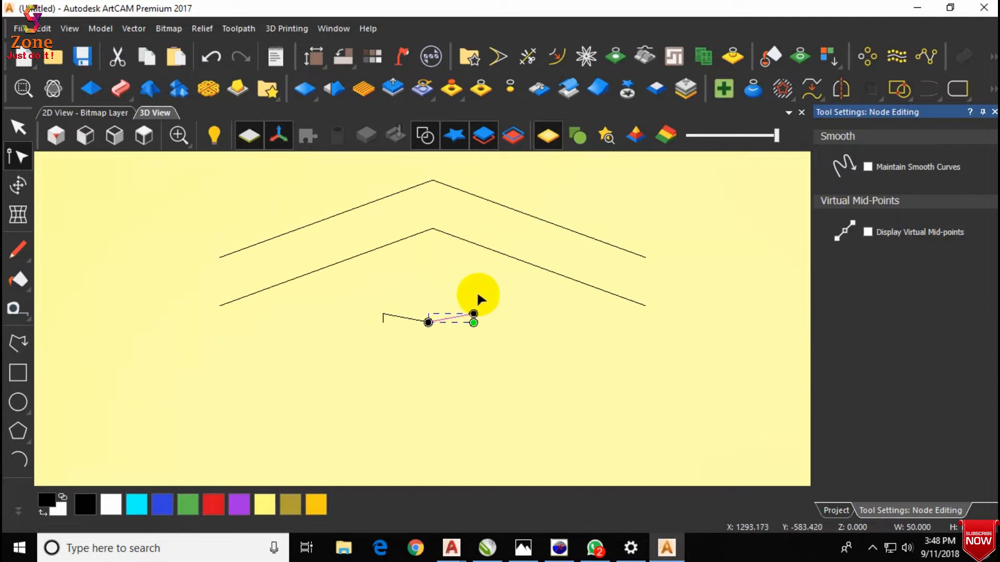
Start a Two Rail Sweep with the two left slanted lines as drive rails and add the left small profile as a cross section.
click(455, 274)
drag(388, 178, 330, 279)
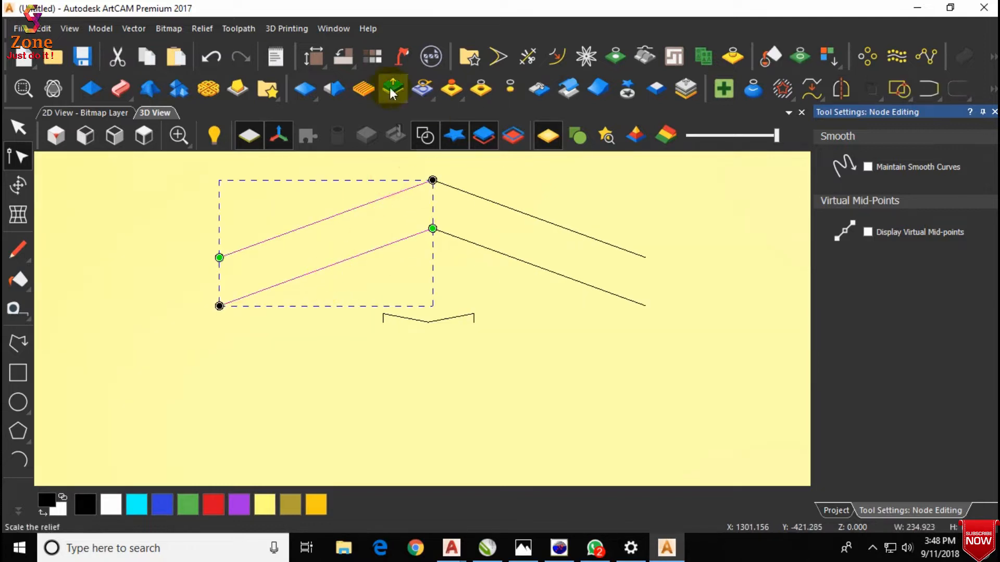
click(120, 88)
click(401, 319)
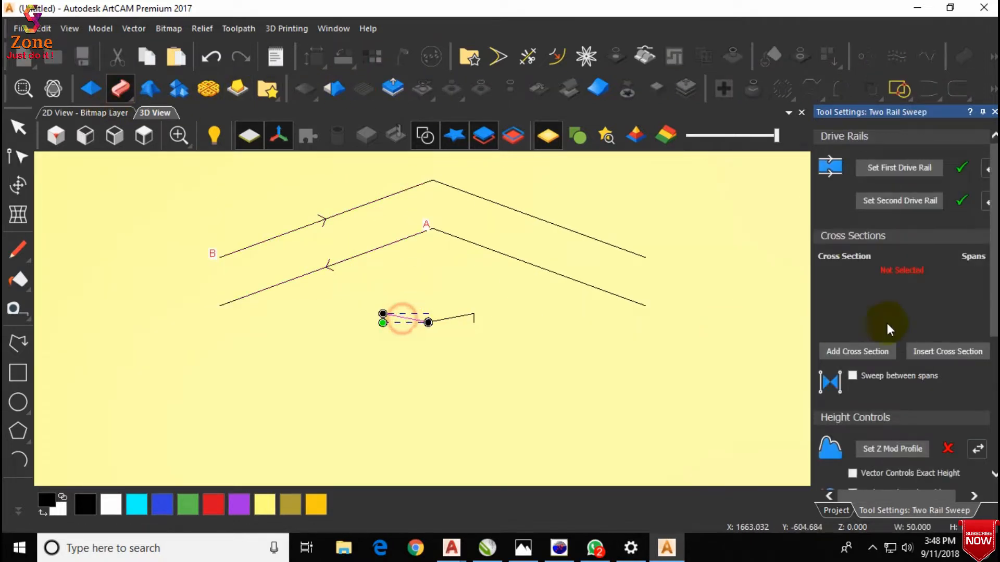
click(864, 351)
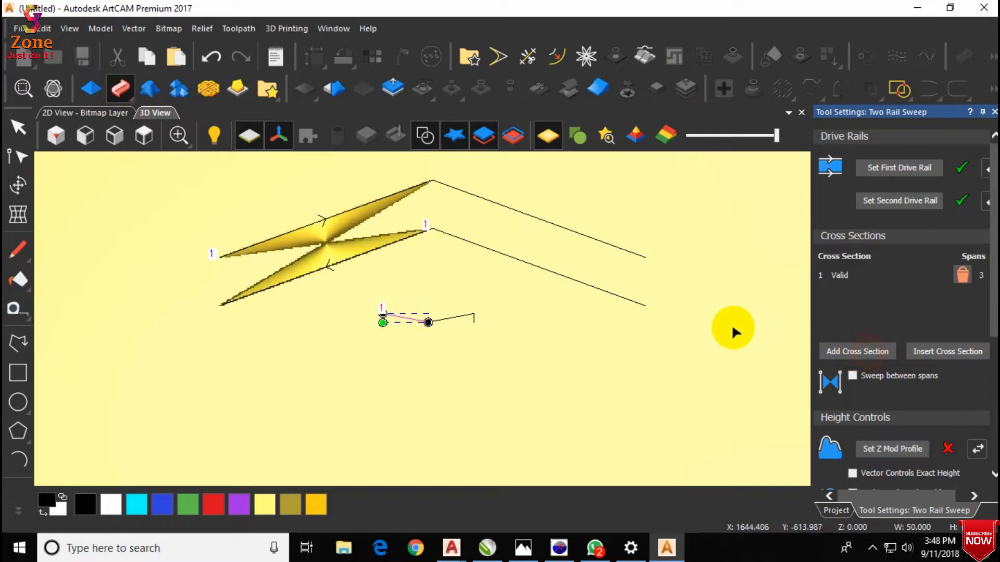
Reverse the first drive rail's direction and add the mirrored small profile as the second cross section.
click(984, 170)
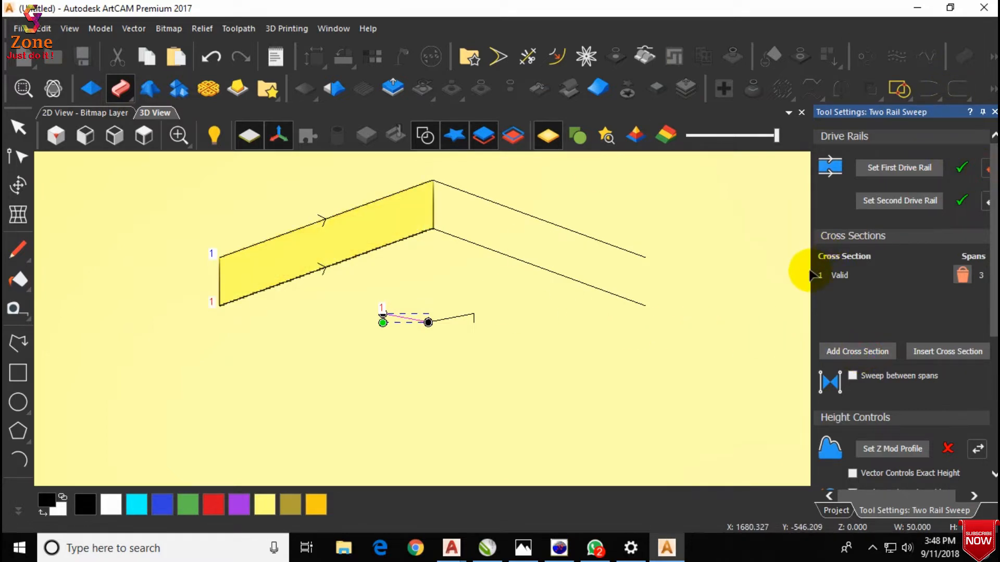
drag(809, 274, 781, 276)
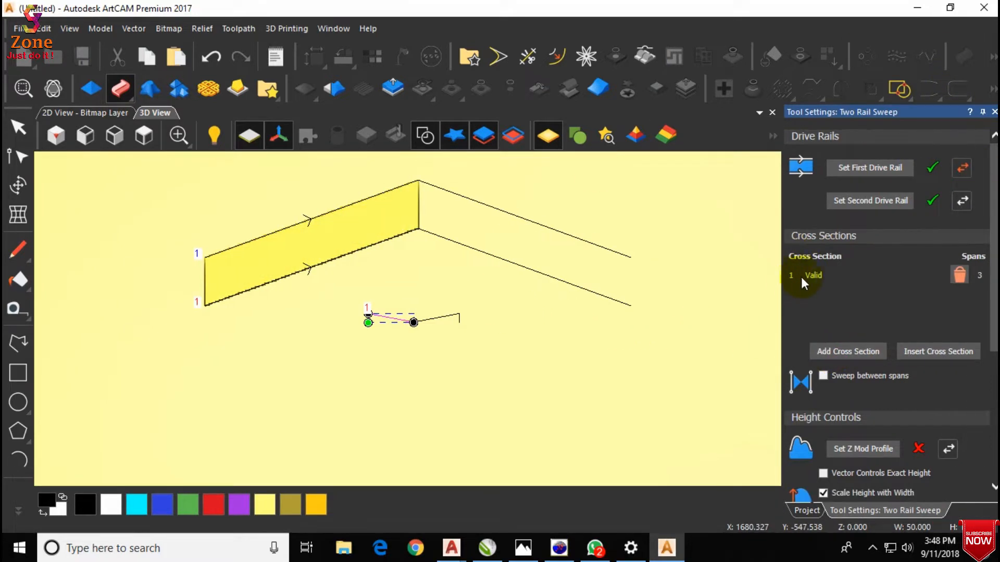
click(815, 355)
scroll(354, 265, up, 3)
middle_drag(354, 265, 101, 224)
middle_drag(438, 234, 507, 254)
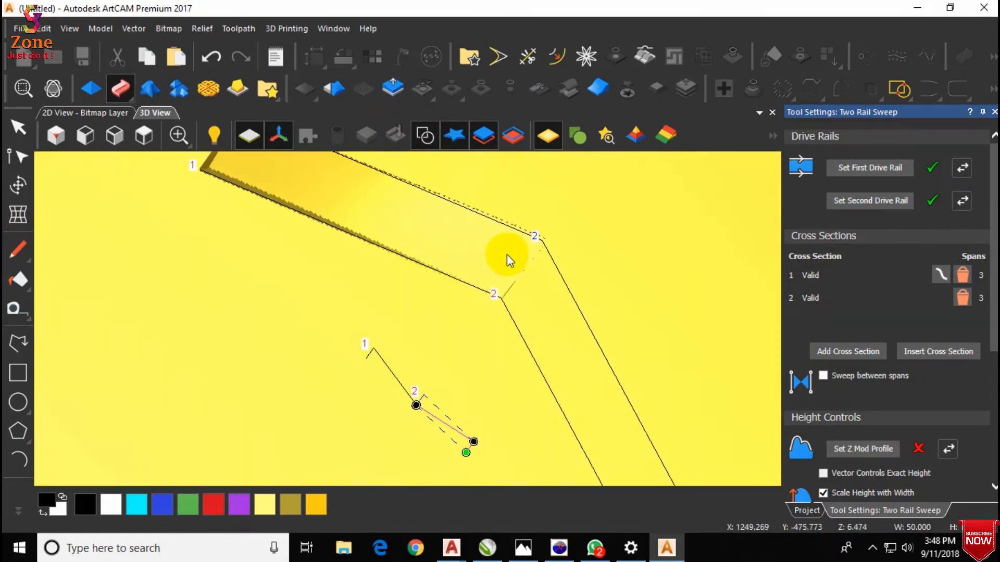
Scale the sweep's final height to 10, apply the relief in Add mode and close the Two Rail Sweep.
scroll(911, 363, down, 3)
click(825, 358)
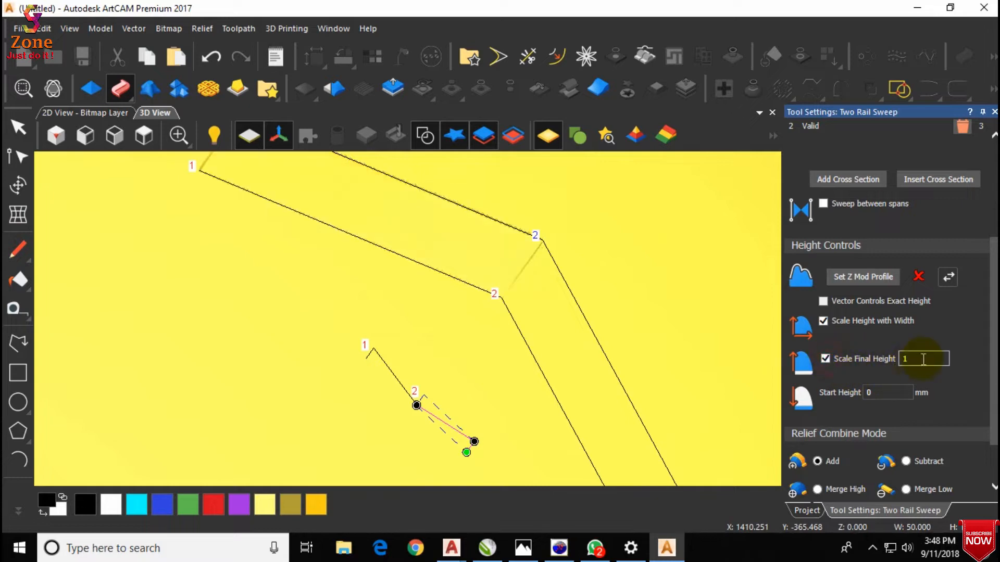
text(10)
middle_drag(745, 375, 729, 416)
scroll(940, 461, down, 2)
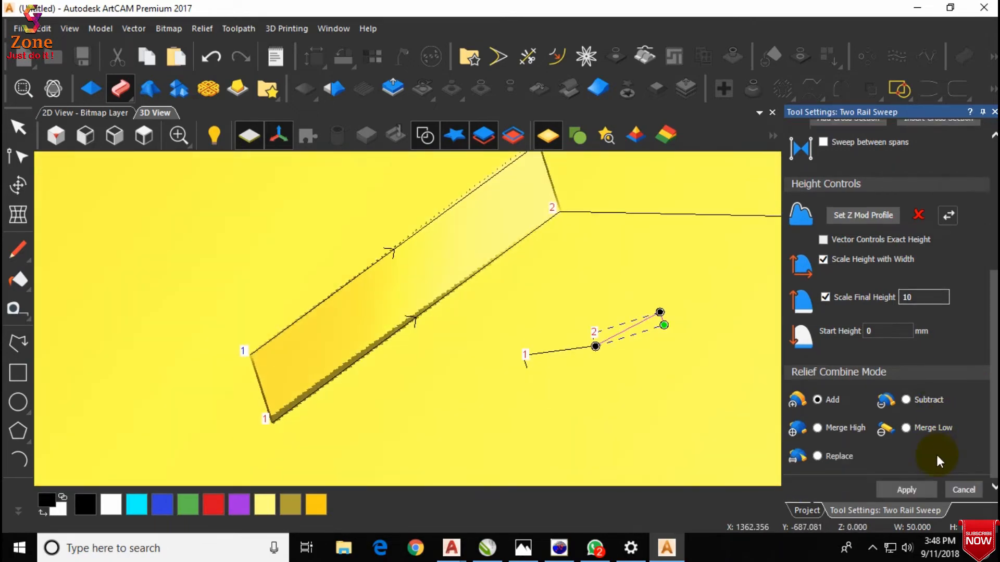
click(911, 490)
click(964, 489)
Move the two left slanted lines straight down so the upper line lies on the swept relief's lower edge.
middle_drag(509, 289, 560, 319)
click(144, 136)
scroll(455, 327, up, 2)
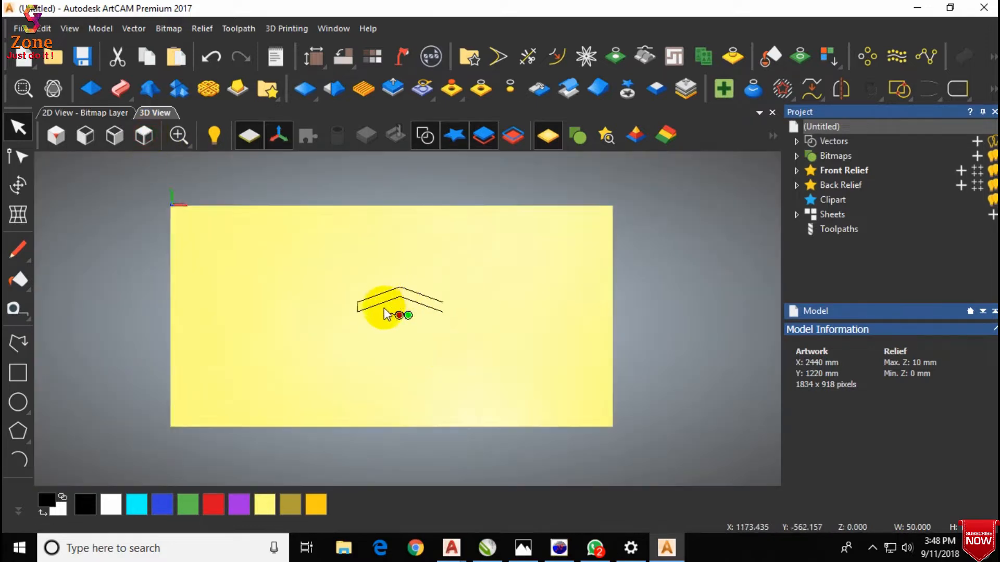
scroll(411, 302, up, 3)
scroll(411, 295, up, 2)
click(444, 290)
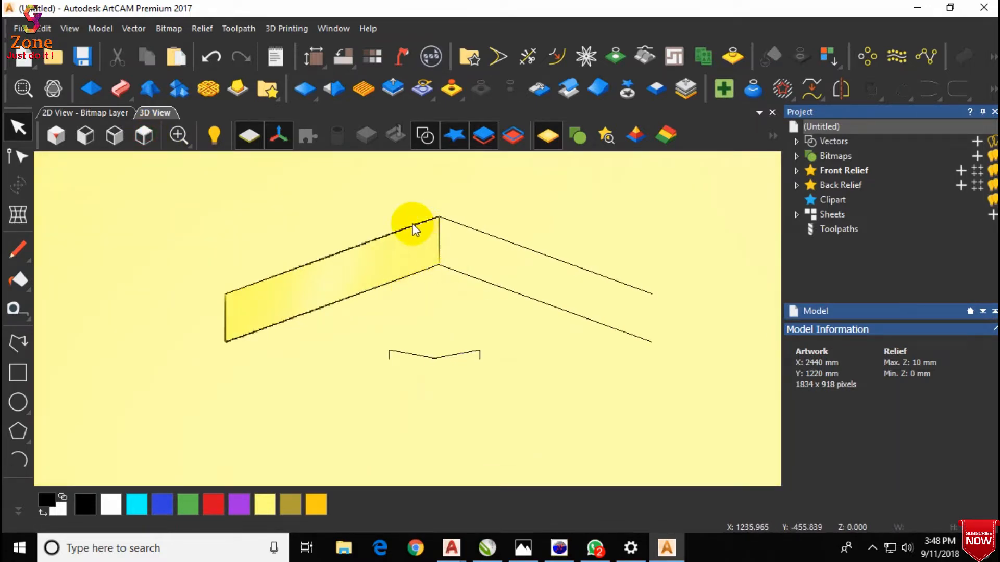
click(394, 282)
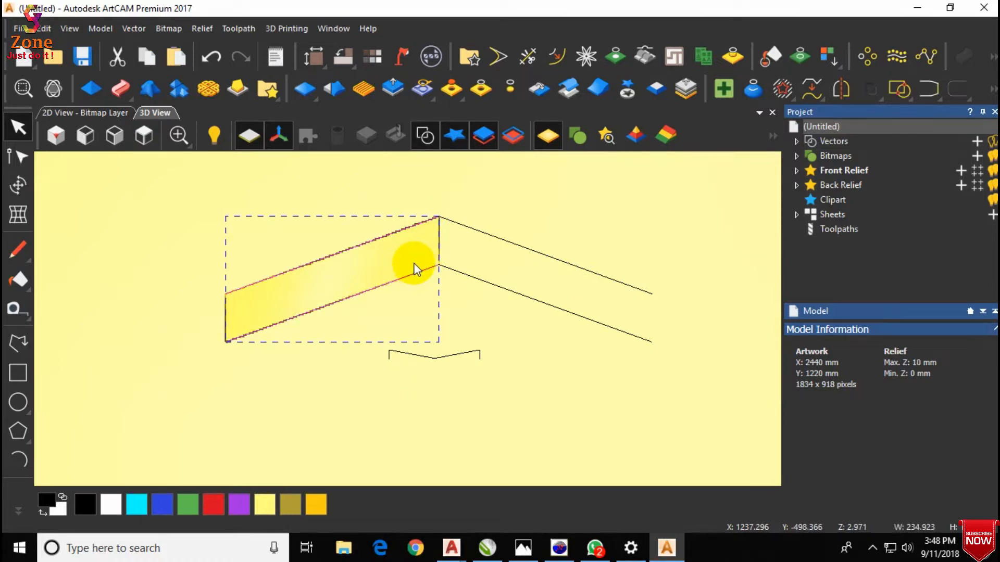
drag(439, 217, 439, 265)
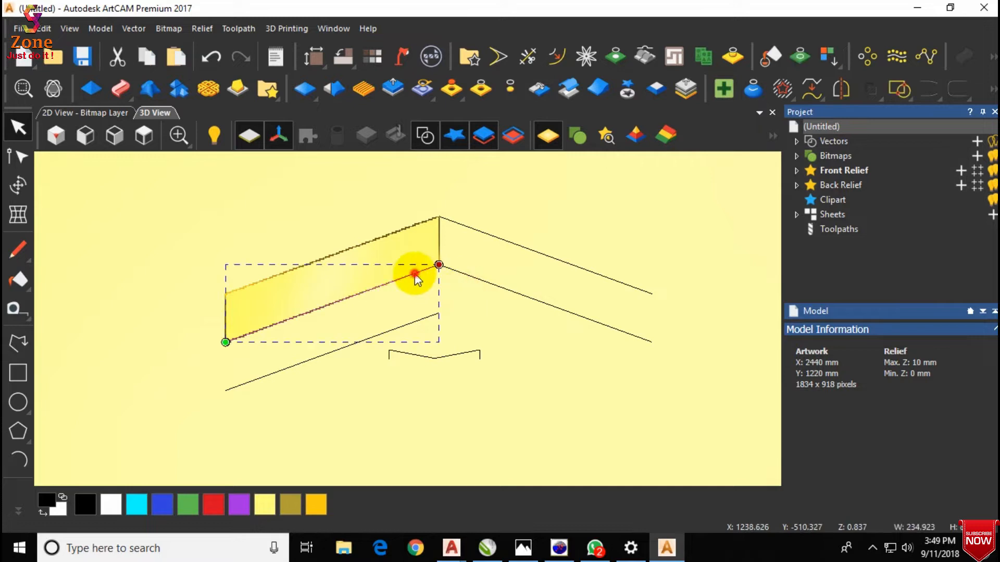
click(422, 282)
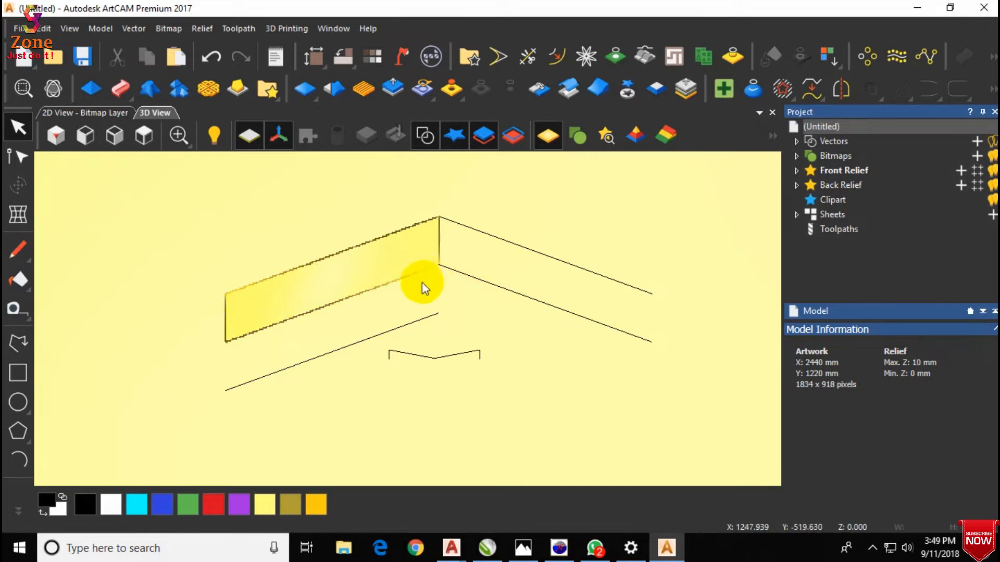
Start a Two Rail Sweep along the two moved left slanted lines, with the right small profile as the first cross section.
click(358, 295)
shift+click(407, 325)
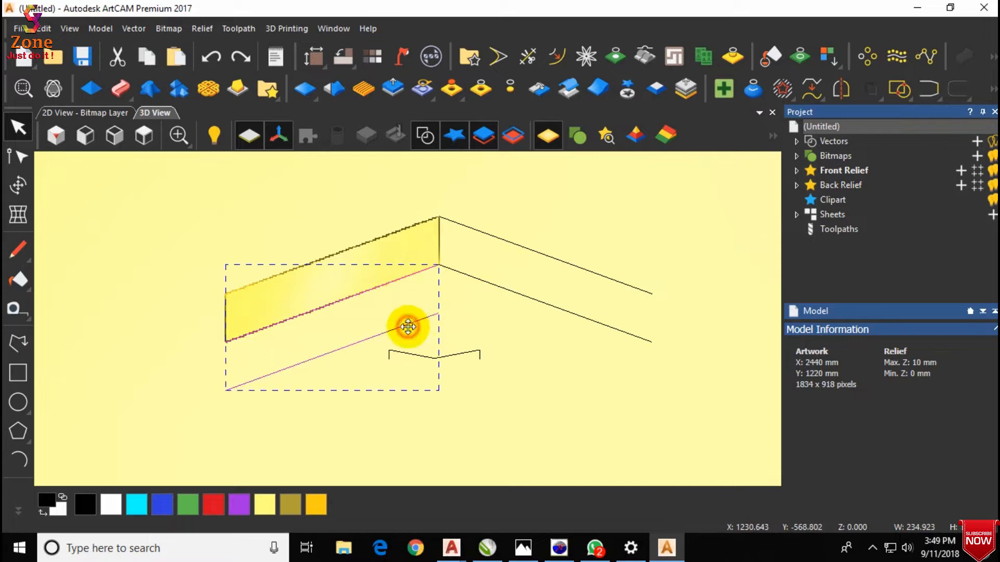
scroll(417, 285, up, 2)
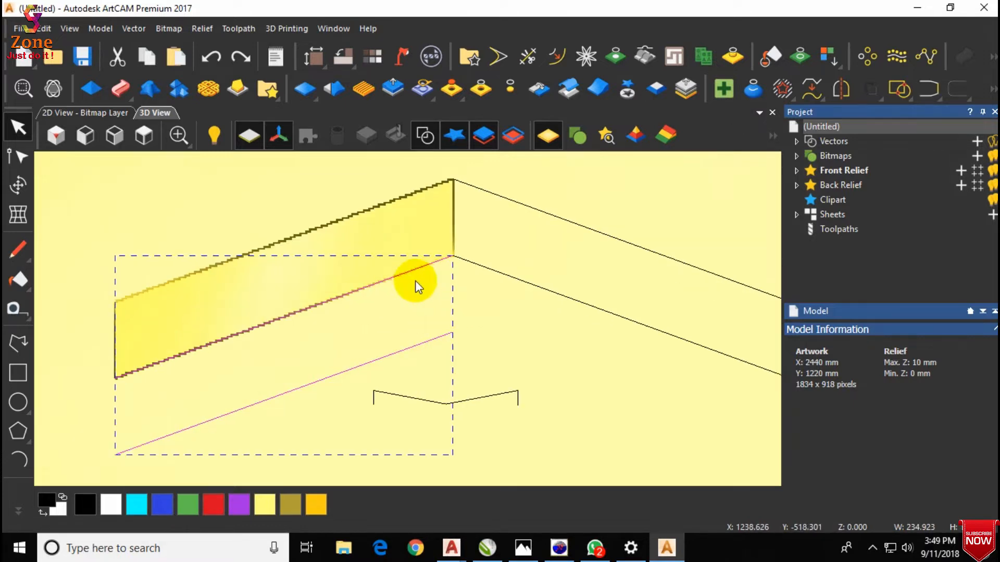
click(132, 95)
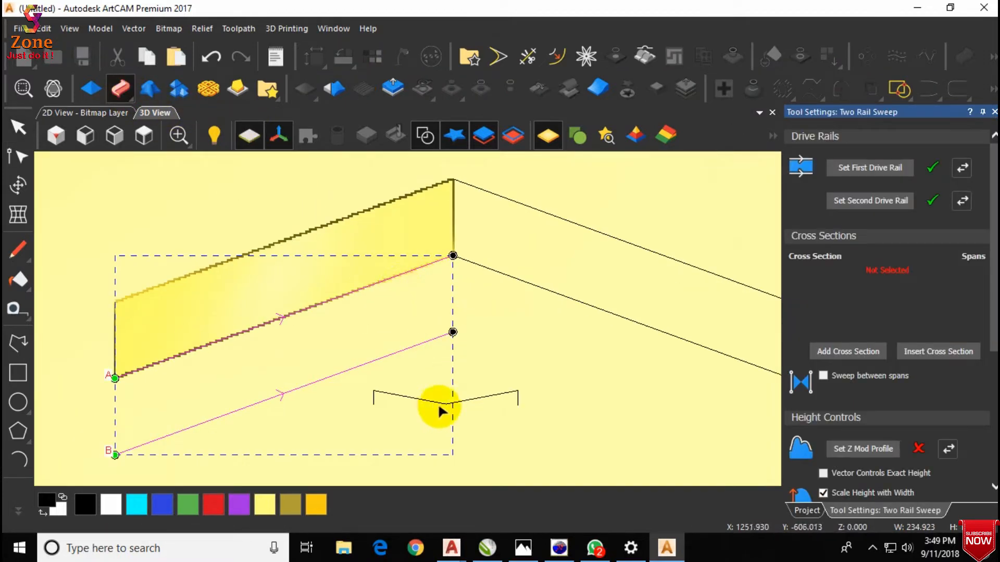
click(464, 400)
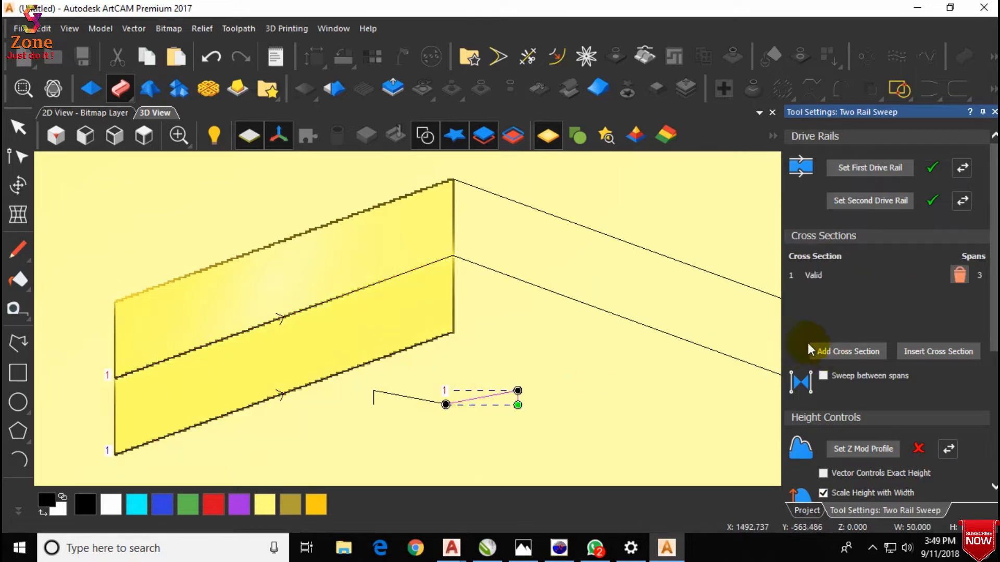
Add the left small profile as the second cross section and reverse the direction of both drive rails.
scroll(504, 281, up, 4)
drag(360, 307, 447, 370)
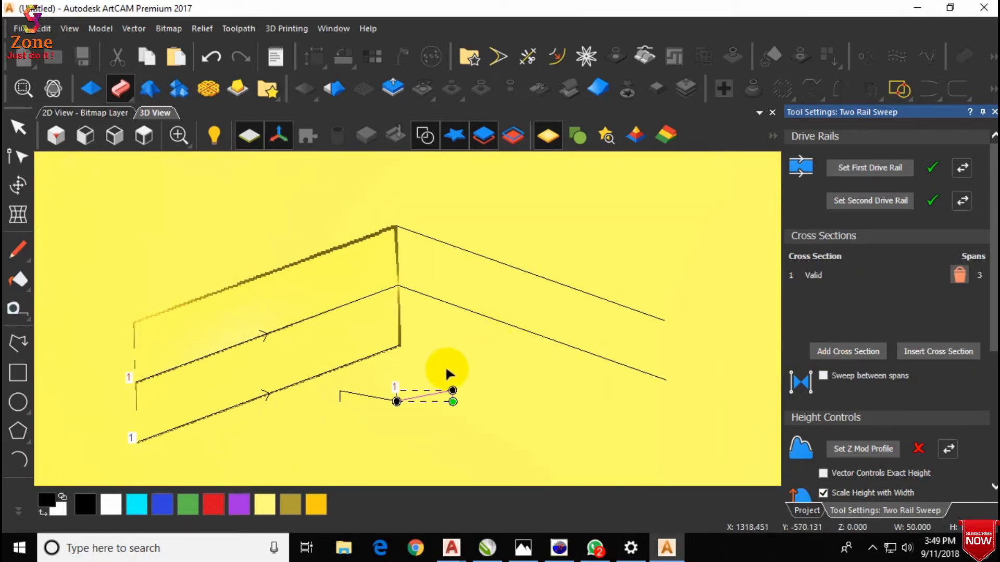
click(846, 351)
drag(299, 357, 693, 203)
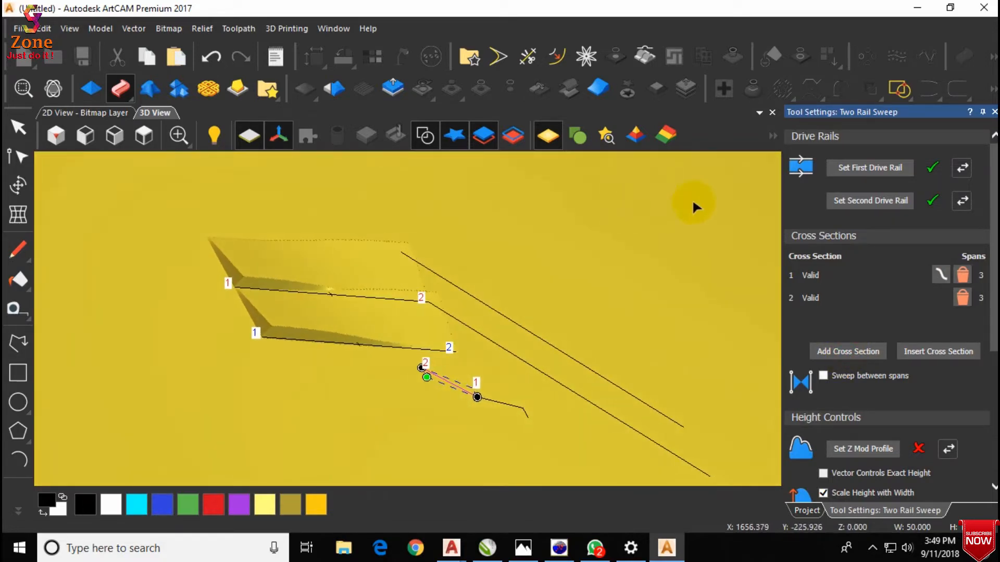
click(962, 201)
click(963, 167)
drag(432, 276, 437, 368)
Scale the final height to 10, apply the second sweep with the Merge High combine mode and close the tool.
scroll(933, 441, down, 5)
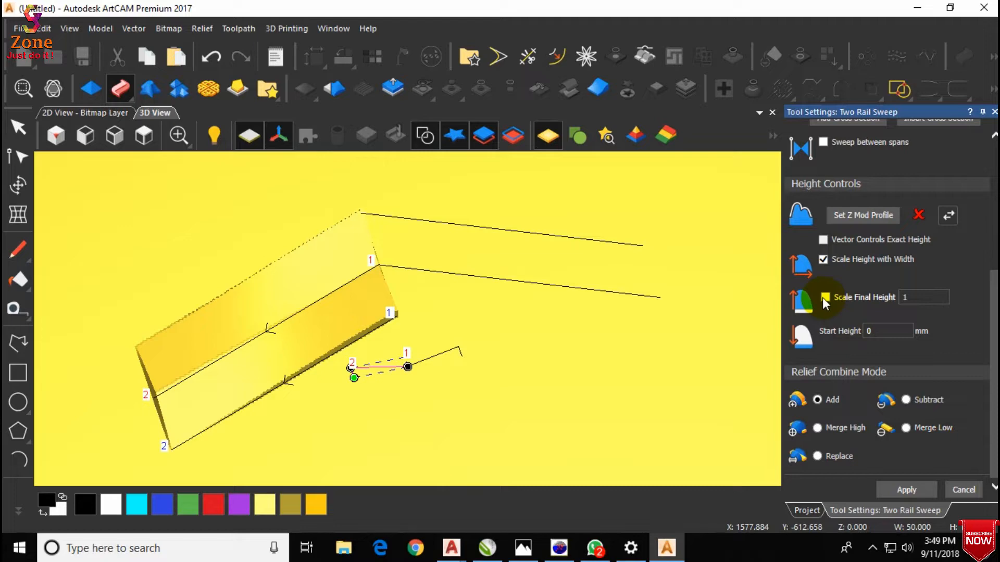
click(825, 298)
text(0)
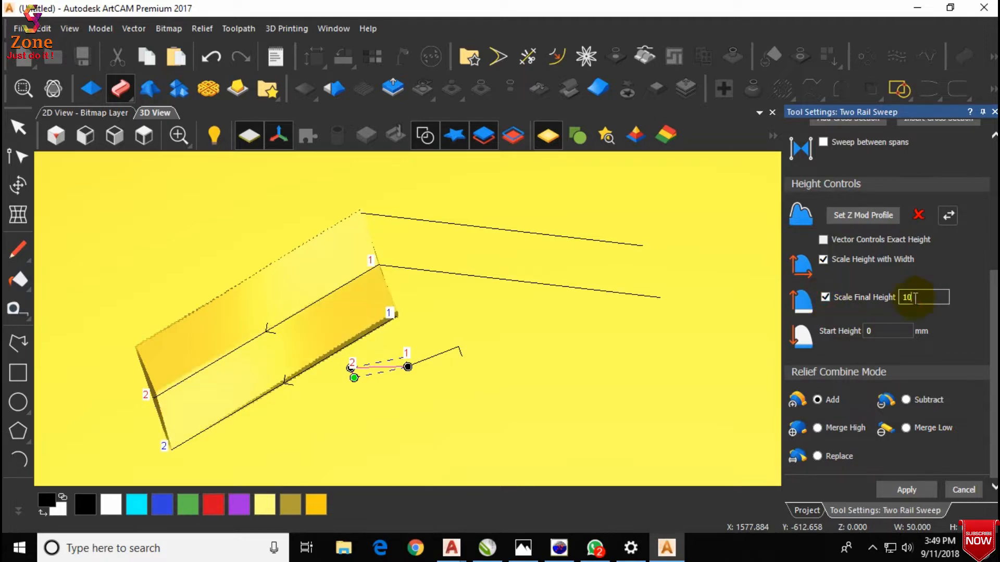
scroll(286, 325, up, 3)
mouse_move(286, 326)
mouse_down()
mouse_move(540, 266)
mouse_move(278, 342)
mouse_up()
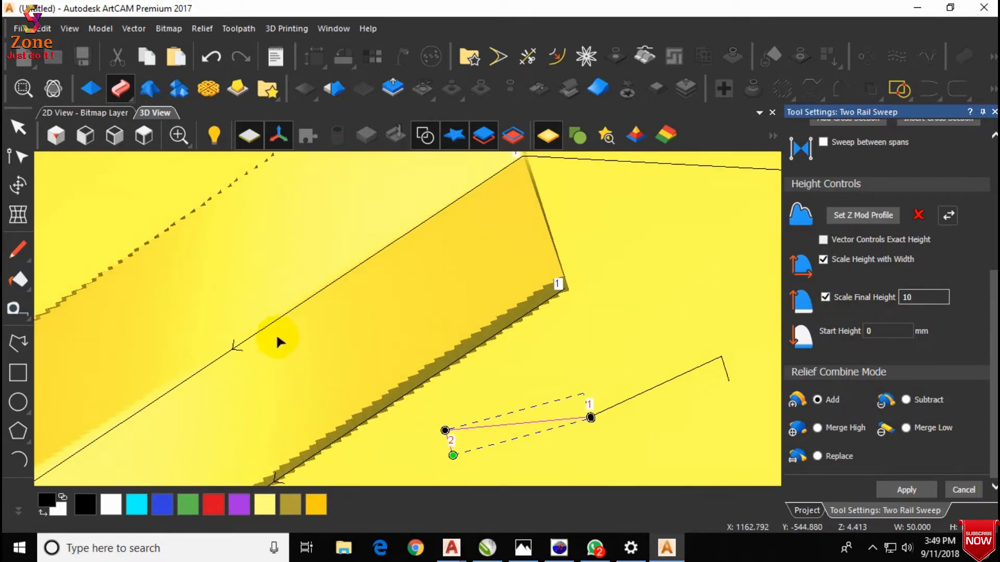
scroll(564, 298, down, 2)
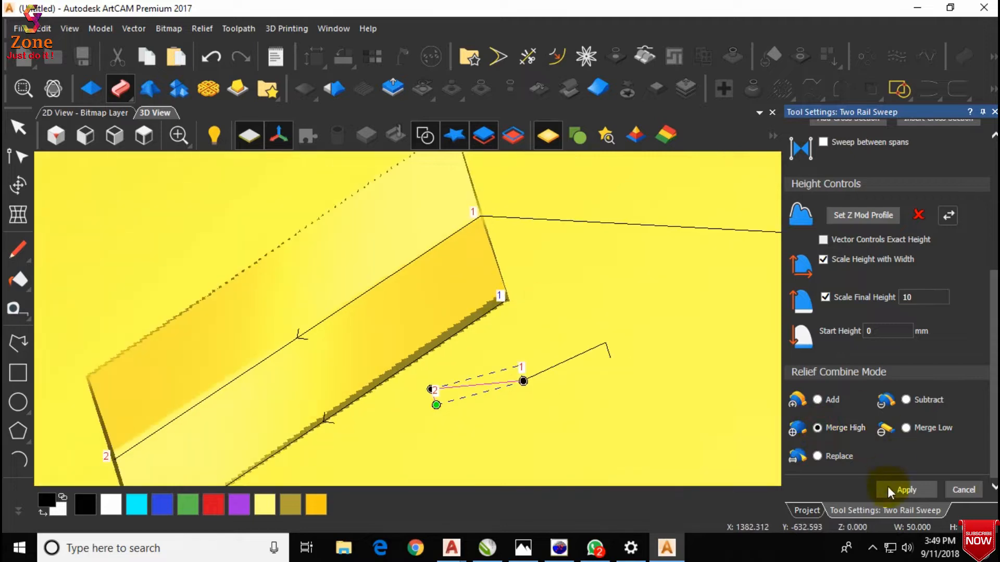
click(956, 490)
Move all the rail and profile vectors off the relief to the upper left area of the model.
drag(416, 301, 391, 397)
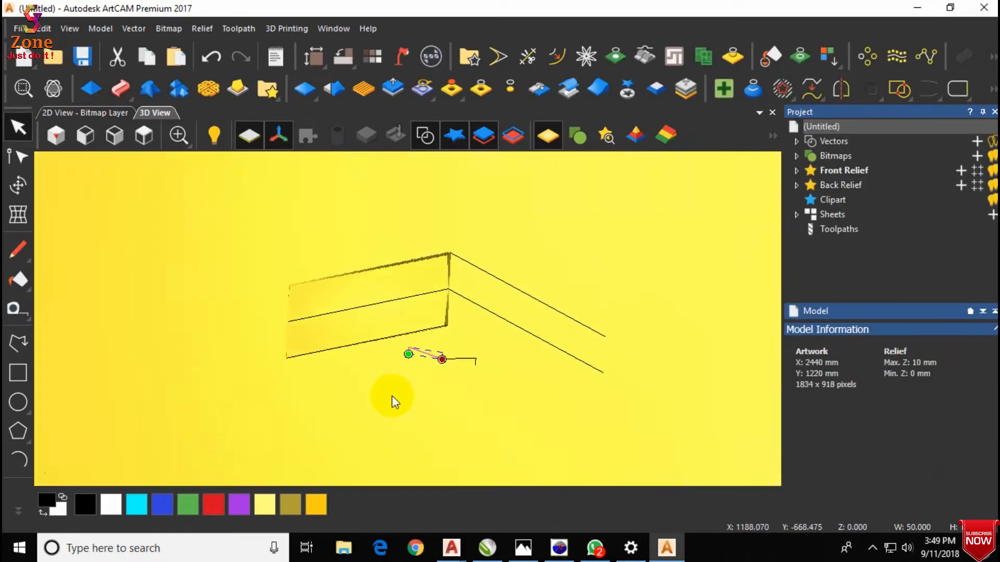
click(144, 136)
scroll(414, 352, up, 4)
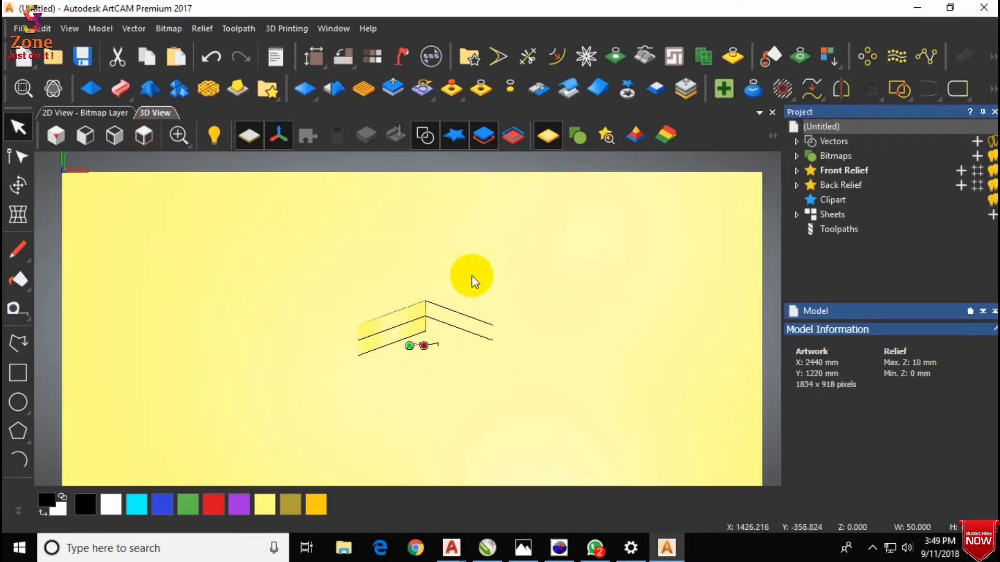
scroll(465, 305, up, 1)
drag(589, 268, 296, 409)
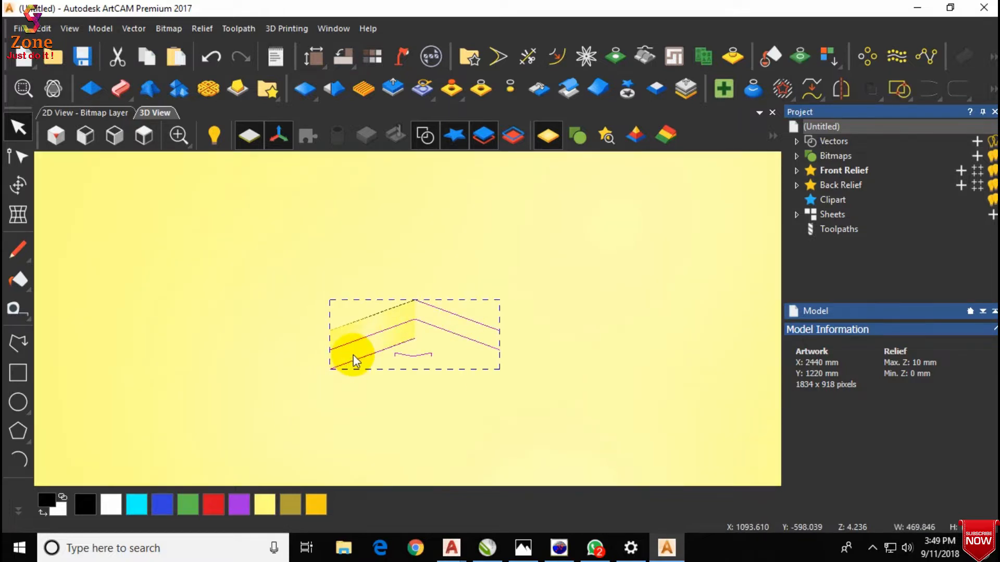
drag(361, 339, 100, 218)
Turn the swept relief into transformable clipart and mirror a copy of it horizontally to the right, keeping the original.
mouse_move(462, 266)
mouse_down()
mouse_move(320, 392)
mouse_move(302, 392)
mouse_up()
scroll(409, 328, up, 2)
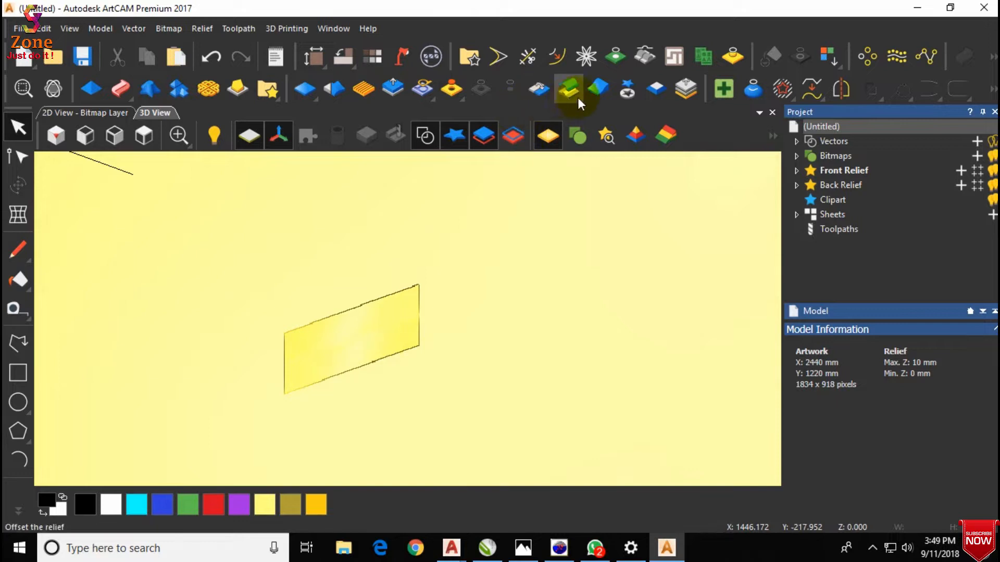
click(627, 91)
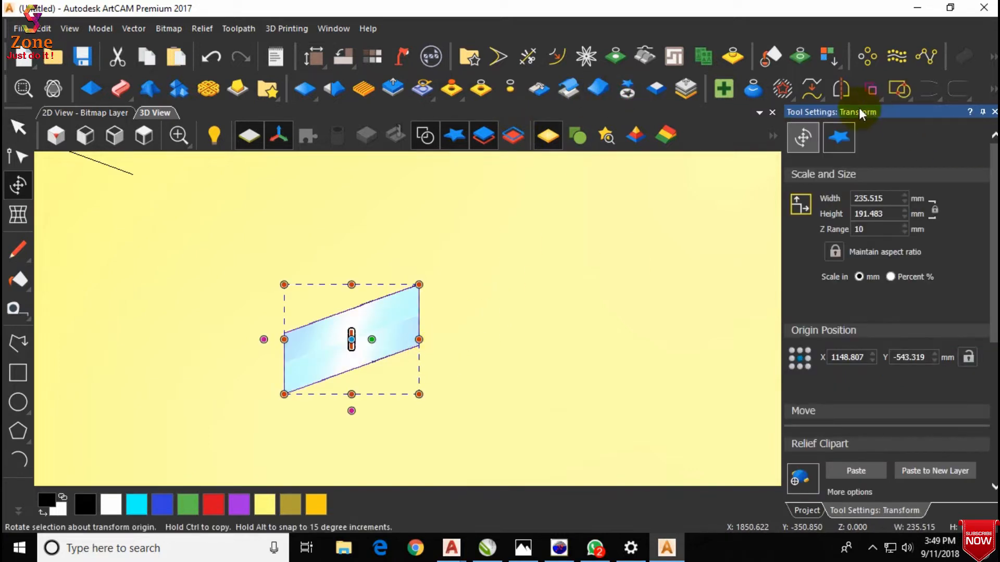
click(841, 88)
click(697, 428)
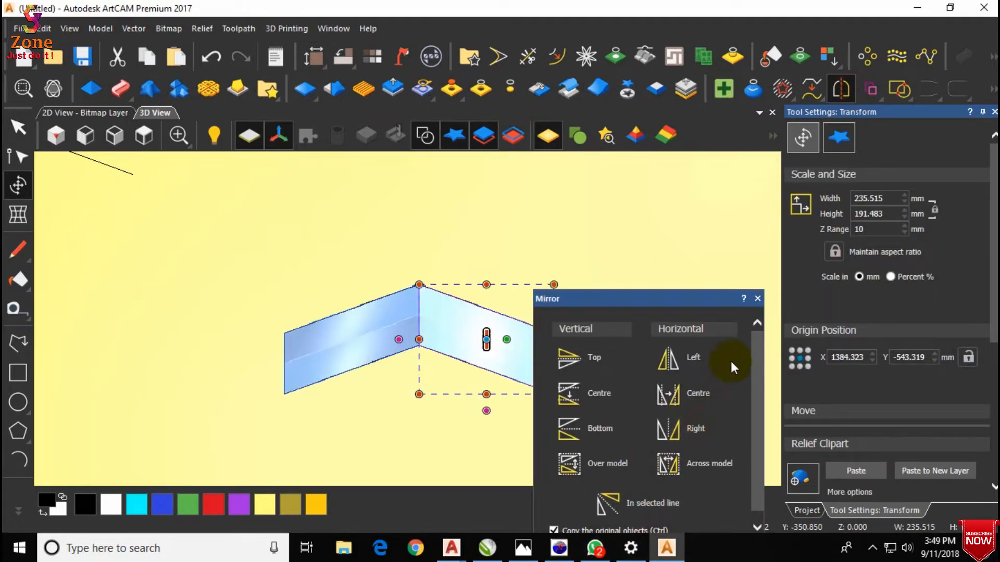
click(758, 298)
Nudge the mirrored relief copy slightly left towards the central seam, to an X origin of 1384.104 mm.
scroll(424, 335, up, 5)
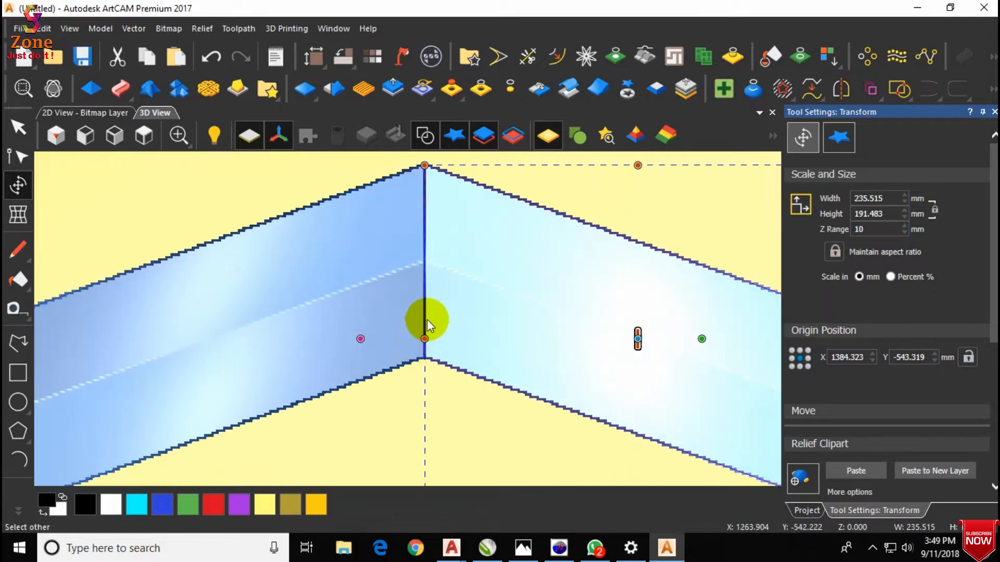
mouse_move(427, 319)
mouse_down()
mouse_move(448, 225)
mouse_move(484, 165)
mouse_move(451, 197)
mouse_move(286, 238)
mouse_move(402, 230)
mouse_move(442, 270)
mouse_move(424, 306)
mouse_up()
scroll(430, 268, down, 5)
scroll(411, 252, up, 6)
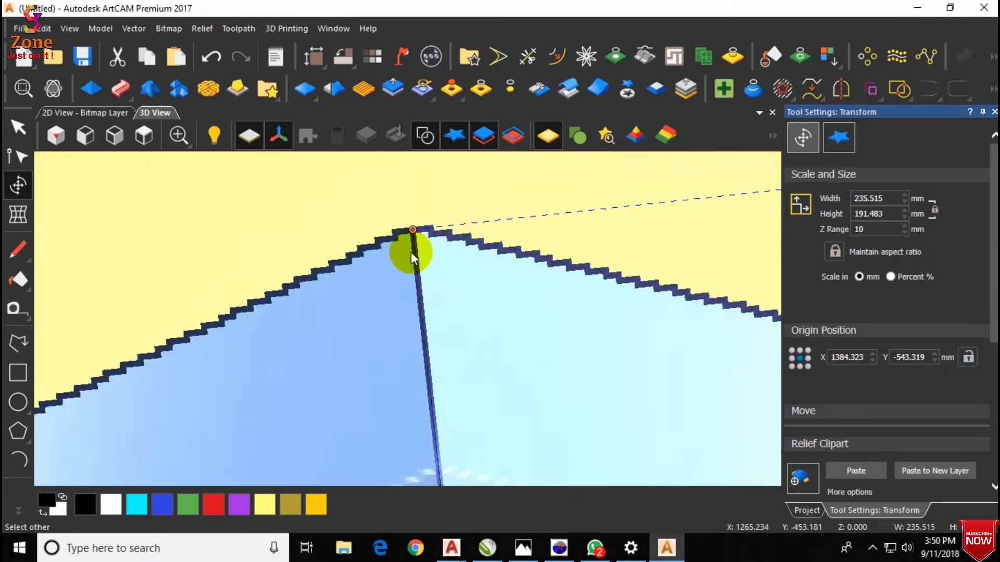
drag(411, 252, 424, 205)
click(151, 148)
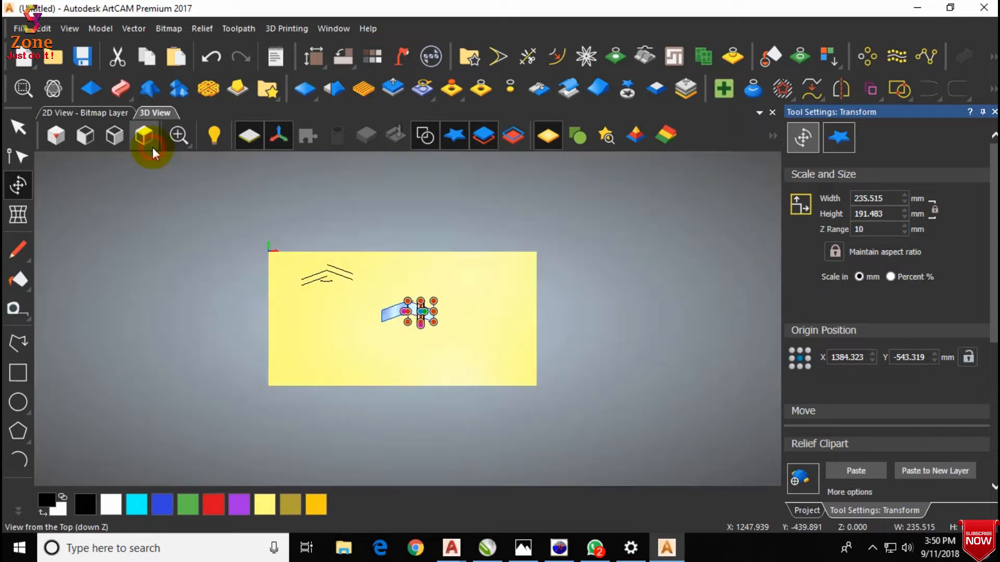
scroll(404, 328, up, 8)
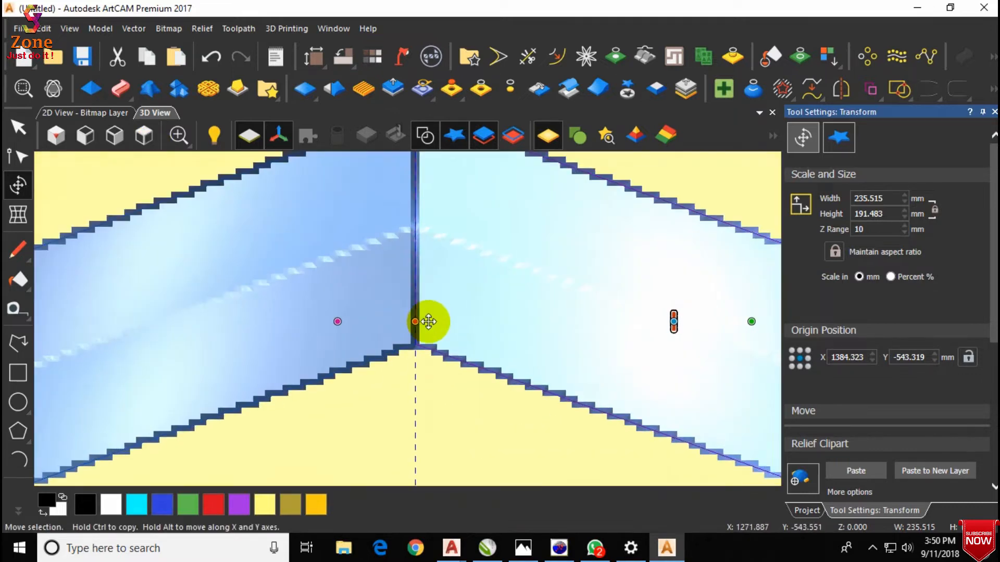
scroll(426, 321, up, 5)
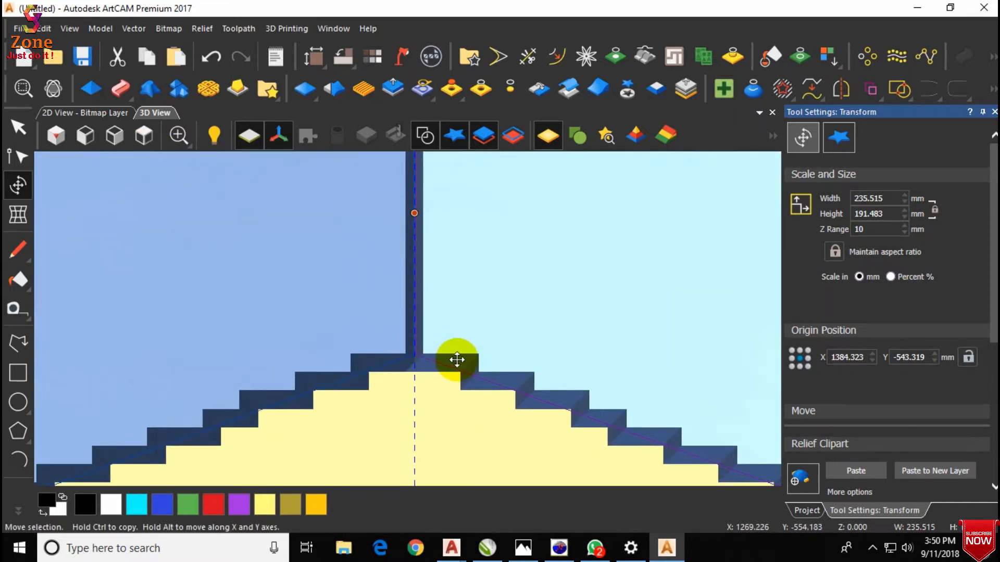
scroll(426, 360, up, 3)
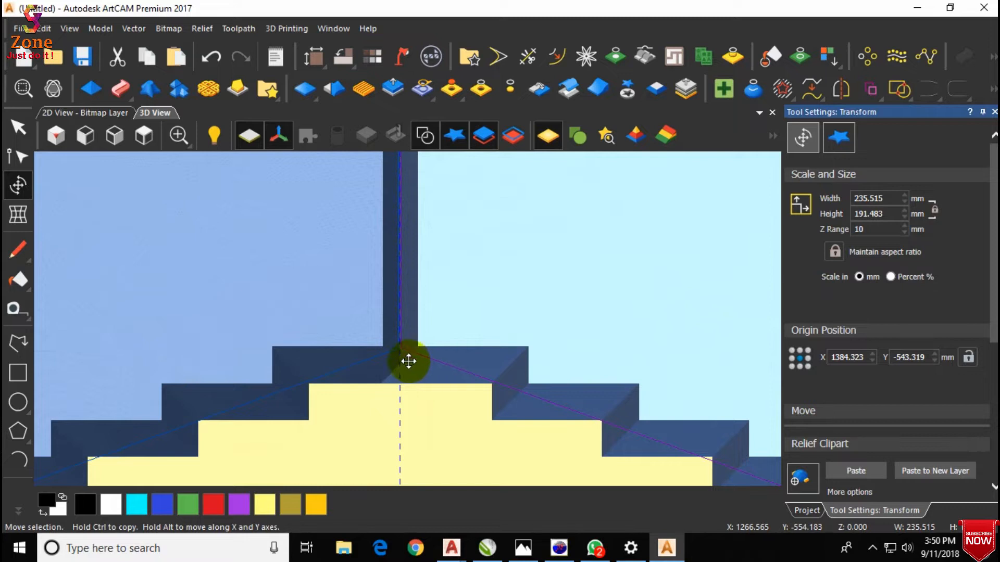
scroll(408, 360, up, 2)
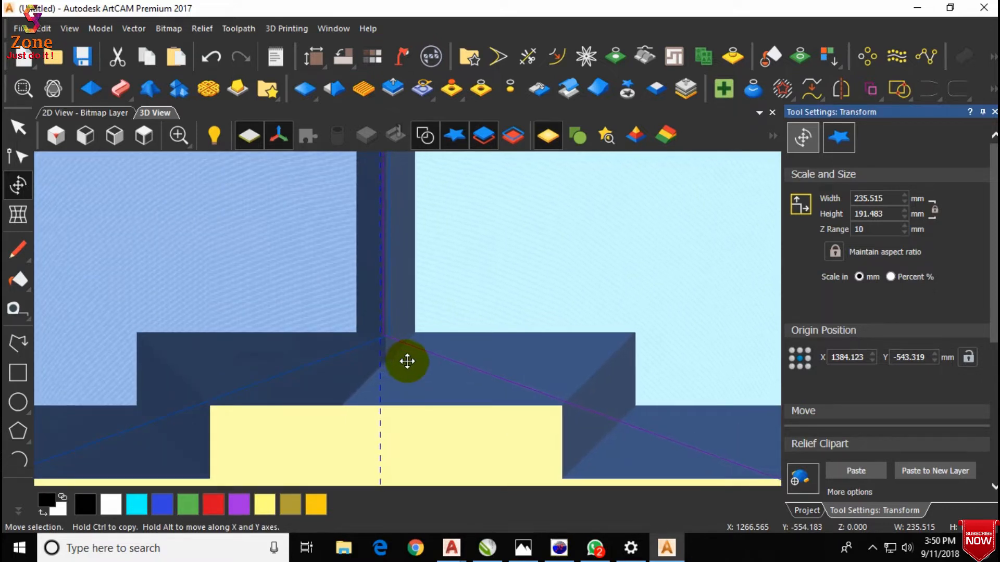
scroll(409, 357, down, 10)
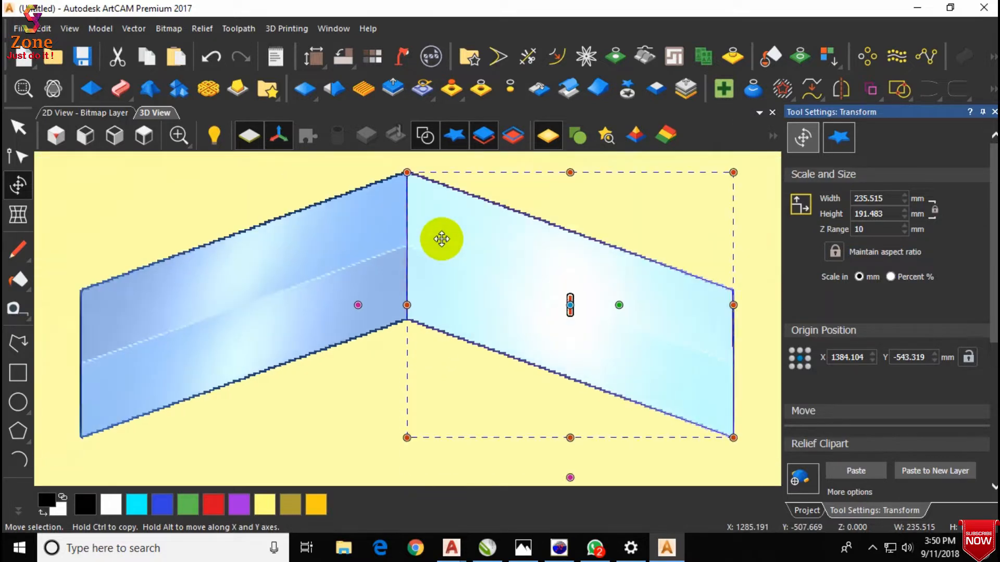
Move the mirrored relief copy further left to an X origin of 1382.999 mm to close the seam gap, and check the joint.
scroll(420, 227, up, 6)
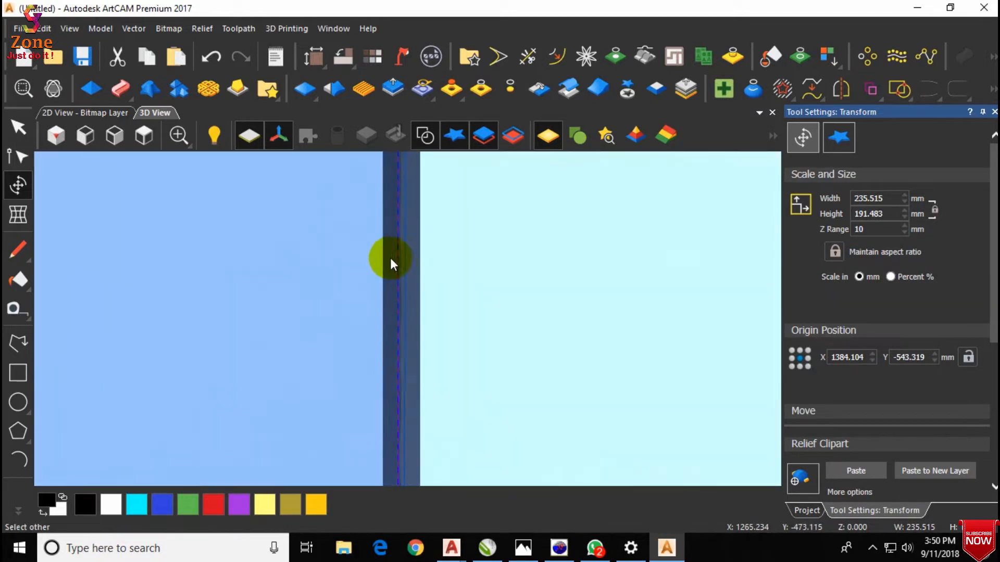
drag(467, 286, 455, 290)
scroll(455, 290, down, 5)
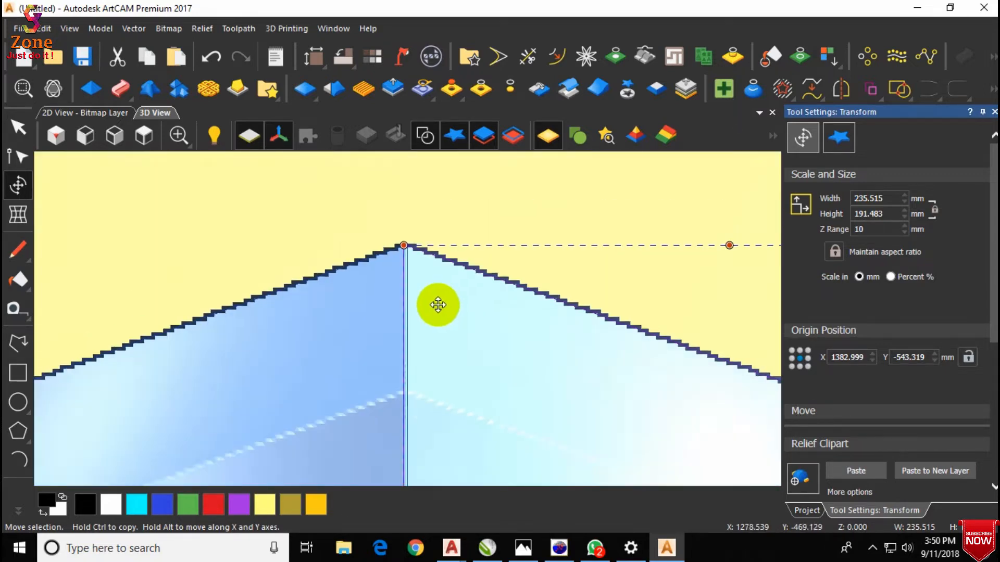
scroll(409, 404, up, 5)
middle_drag(397, 435, 413, 346)
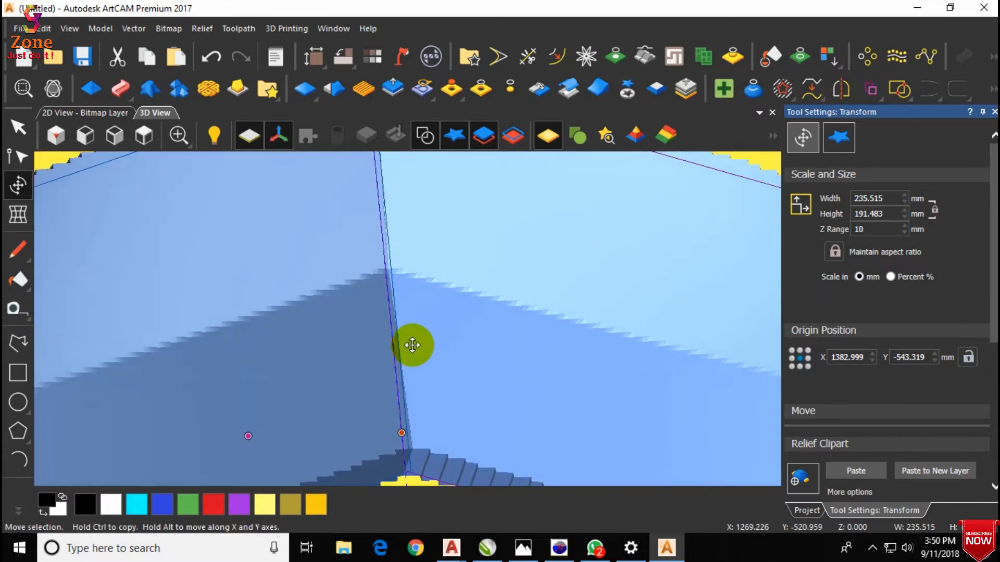
scroll(413, 344, down, 5)
click(144, 135)
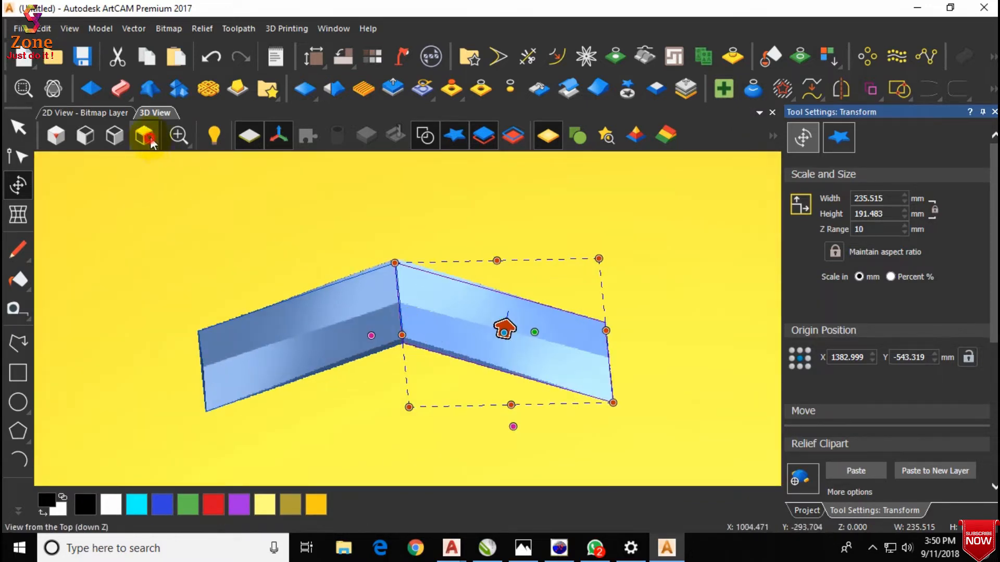
Select both halves of the chevron clipart, paste them onto the current relief layer and inspect the merged central joint.
scroll(369, 291, up, 4)
scroll(370, 293, up, 2)
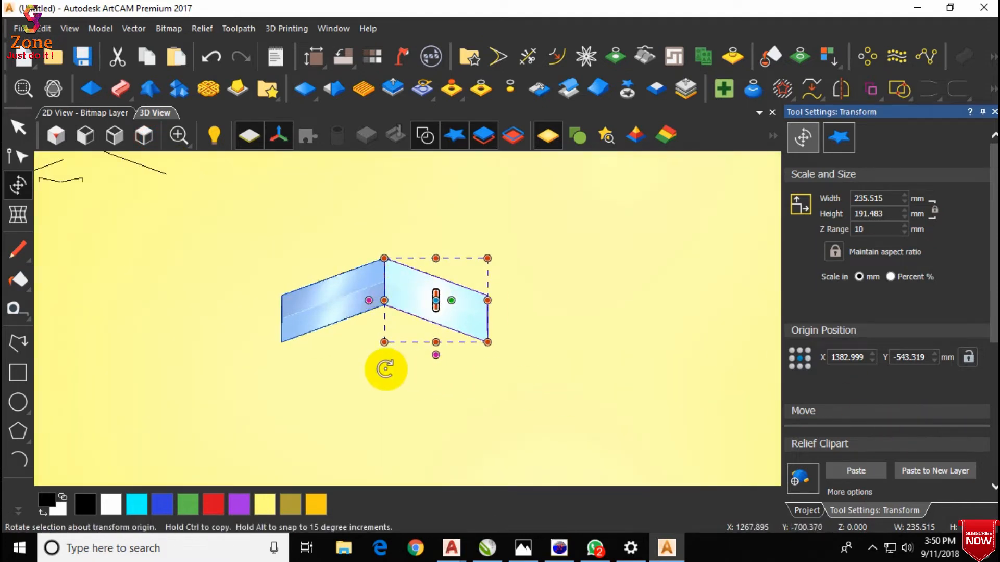
shift+click(321, 305)
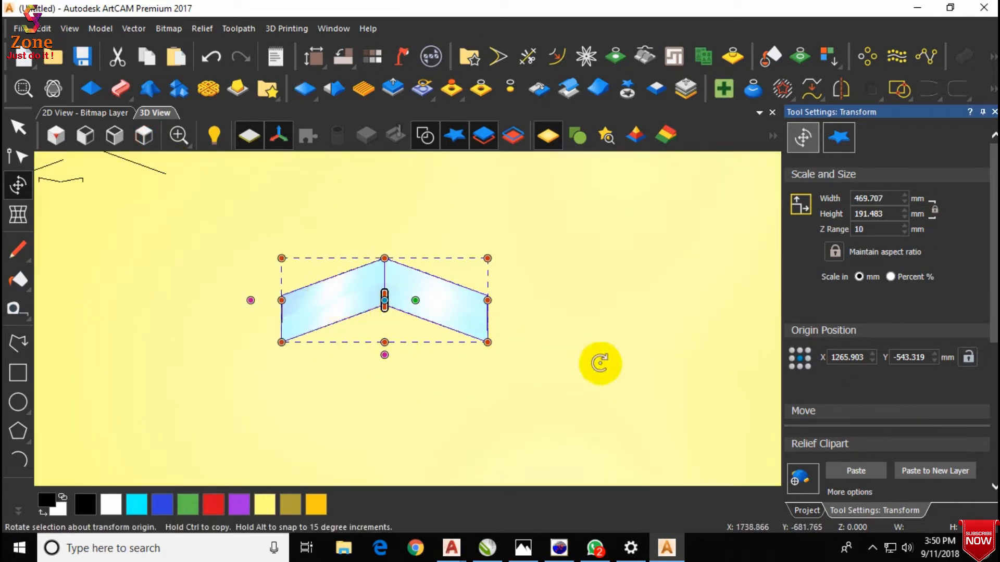
click(851, 472)
scroll(380, 282, up, 5)
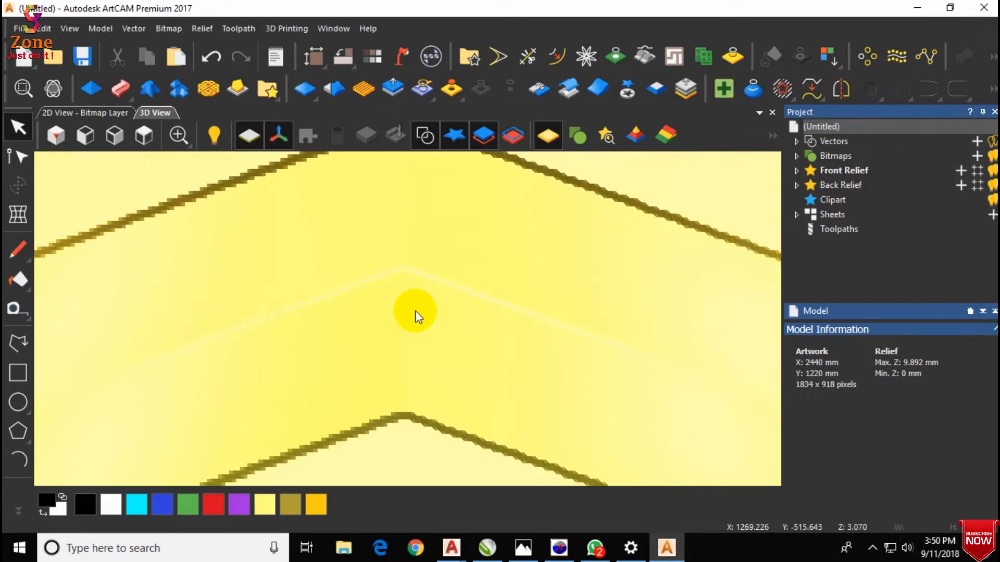
scroll(498, 188, down, 6)
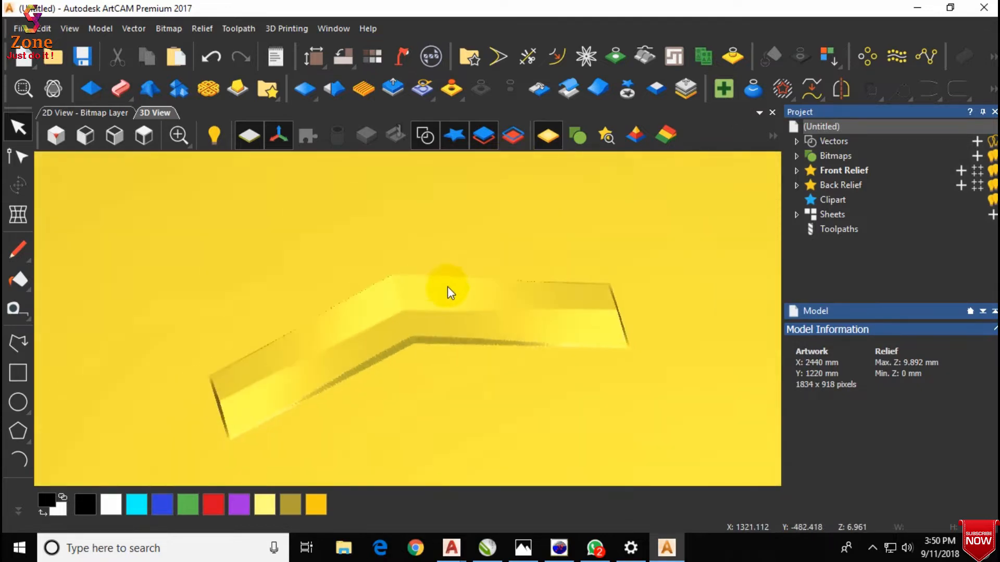
drag(356, 369, 99, 158)
click(143, 137)
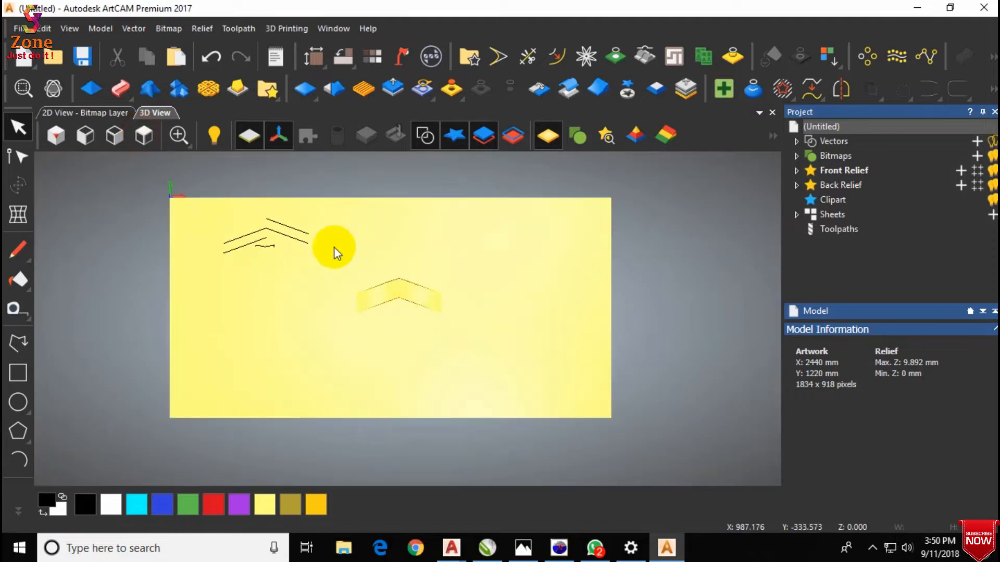
Delete the leftover rail and profile vectors, and turn the merged chevron relief into transformable clipart.
click(310, 231)
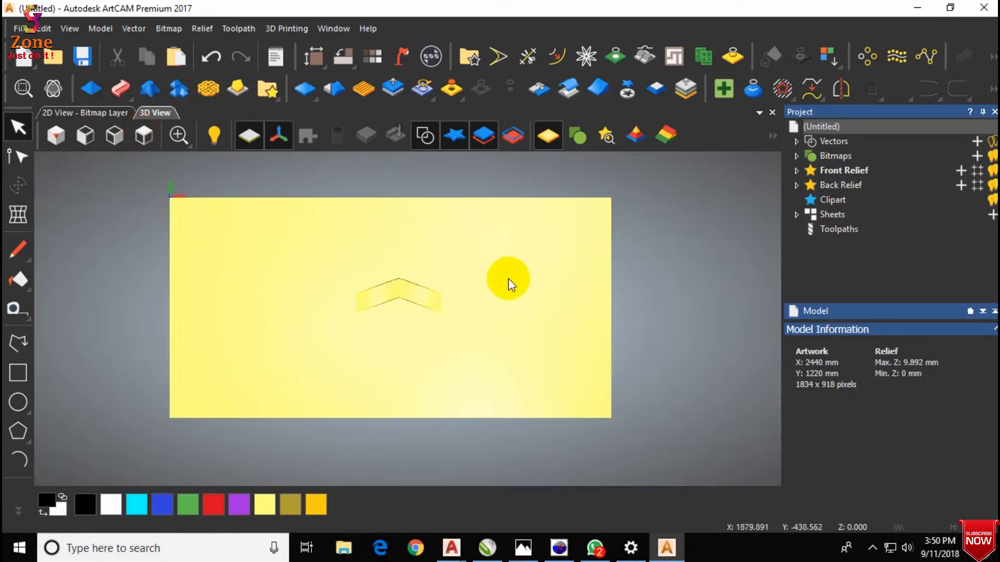
click(627, 88)
scroll(395, 306, up, 2)
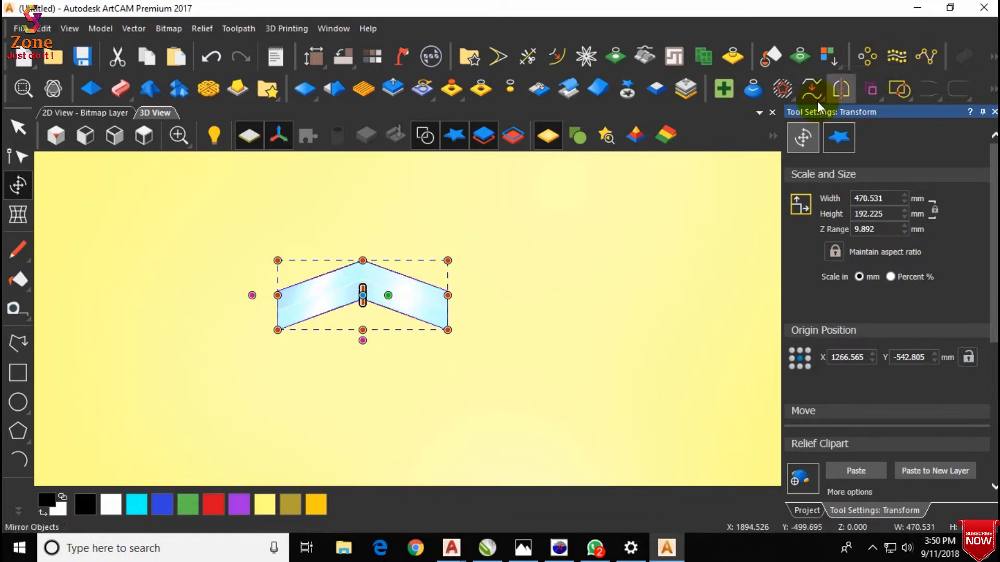
scroll(451, 307, up, 1)
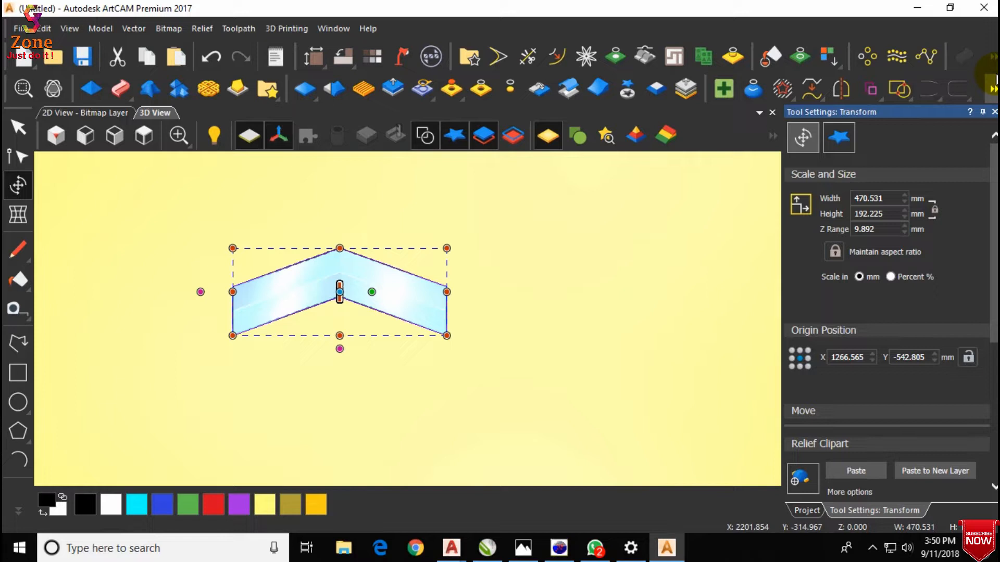
Try a block copy of the chevron in 4 columns and 1 row with an X gap of -1 mm, inspect the joint and undo it.
click(875, 56)
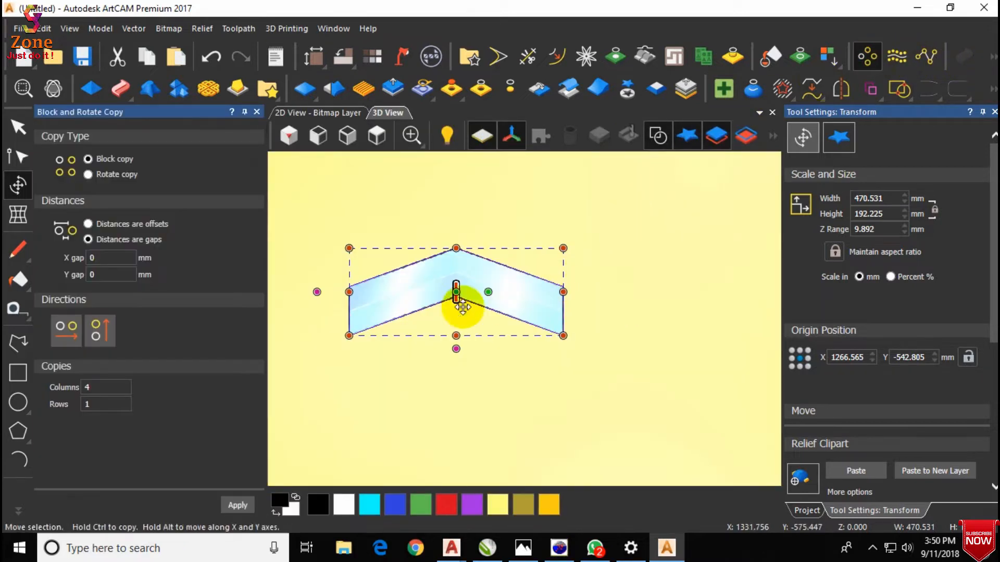
drag(110, 256, 10, 275)
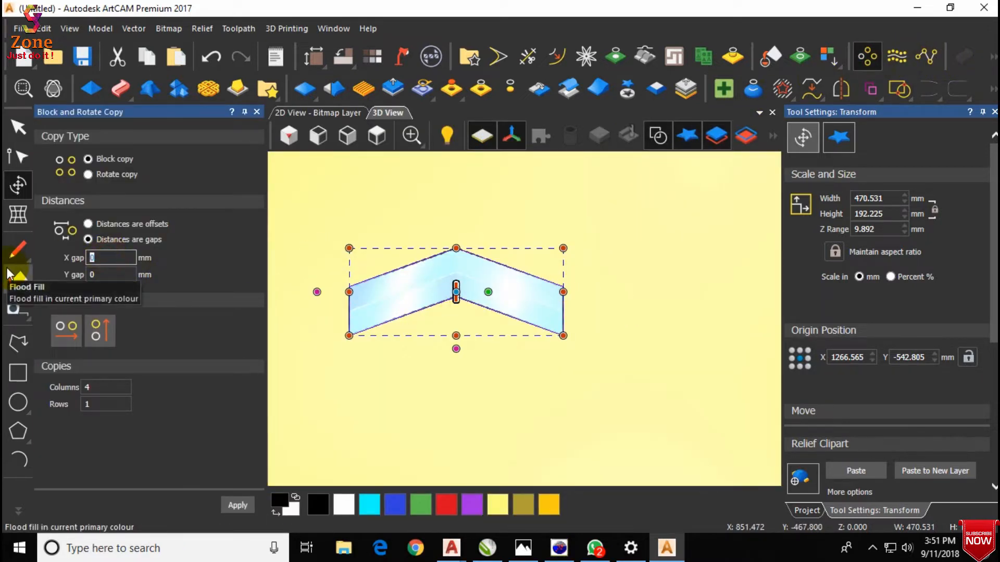
text(-1)
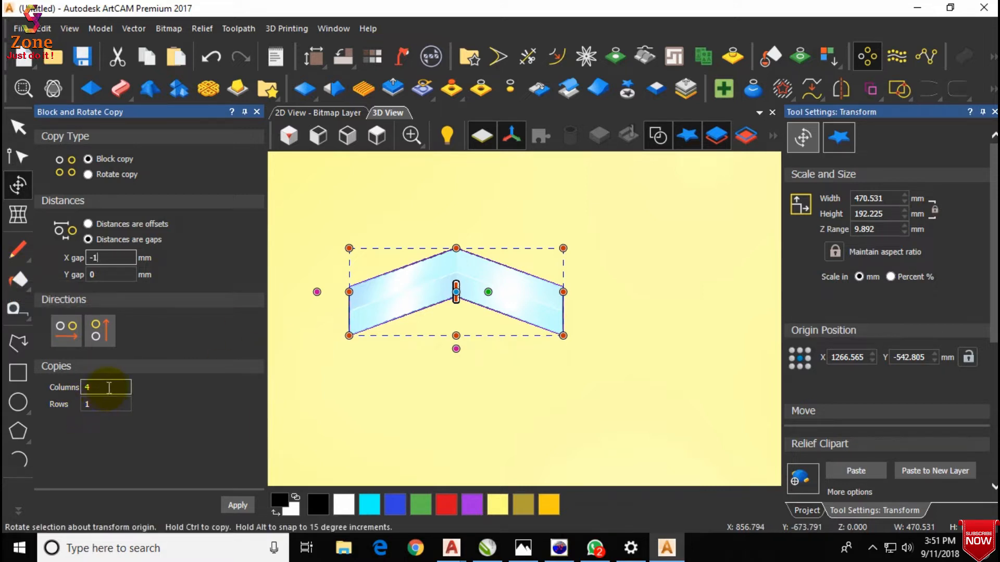
click(236, 505)
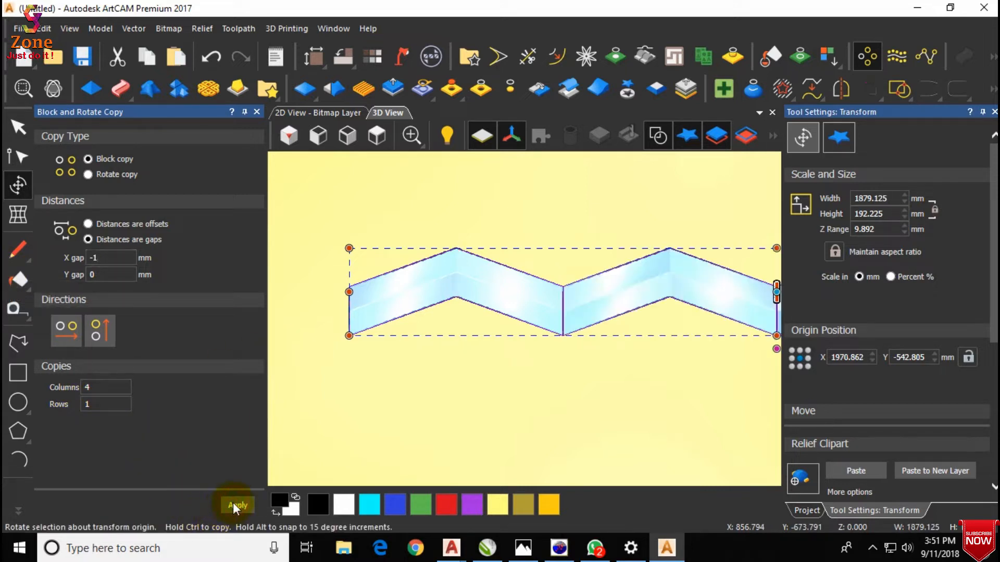
scroll(554, 305, up, 5)
scroll(518, 280, up, 5)
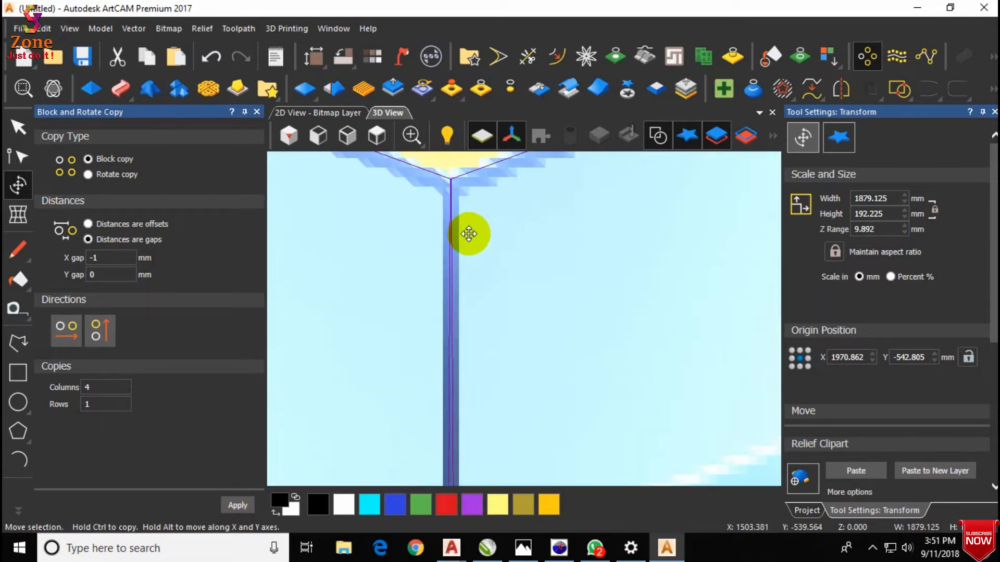
scroll(469, 233, down, 8)
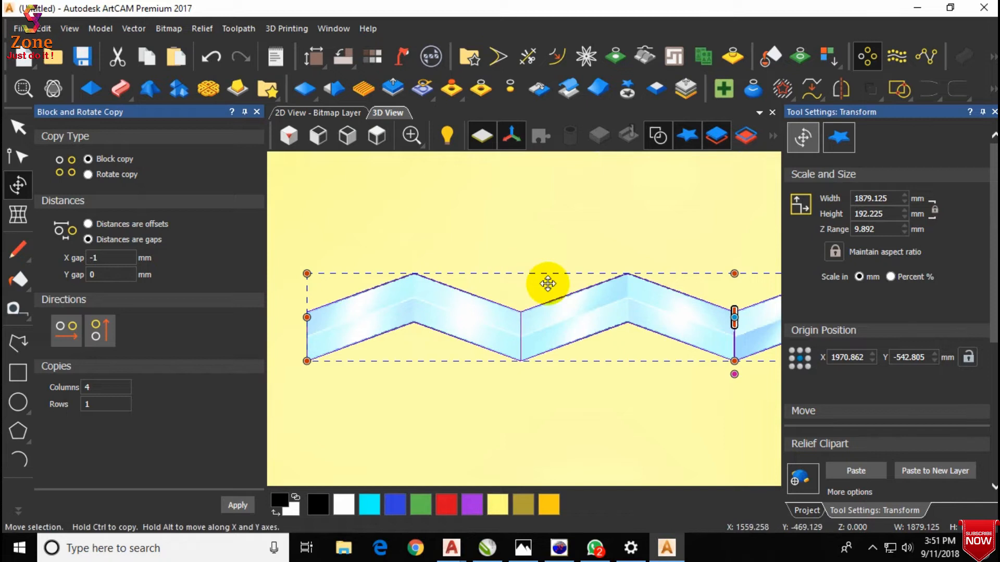
key(ctrl+z)
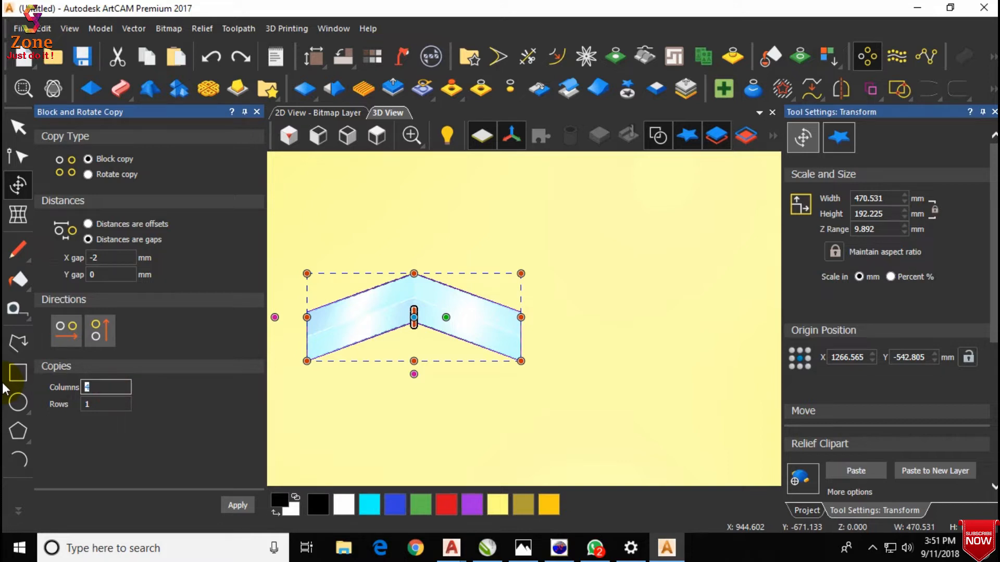
Block-copy the chevron into 10 columns and 1 row with an X gap of -2 mm and close the copy settings.
click(238, 505)
scroll(516, 307, down, 5)
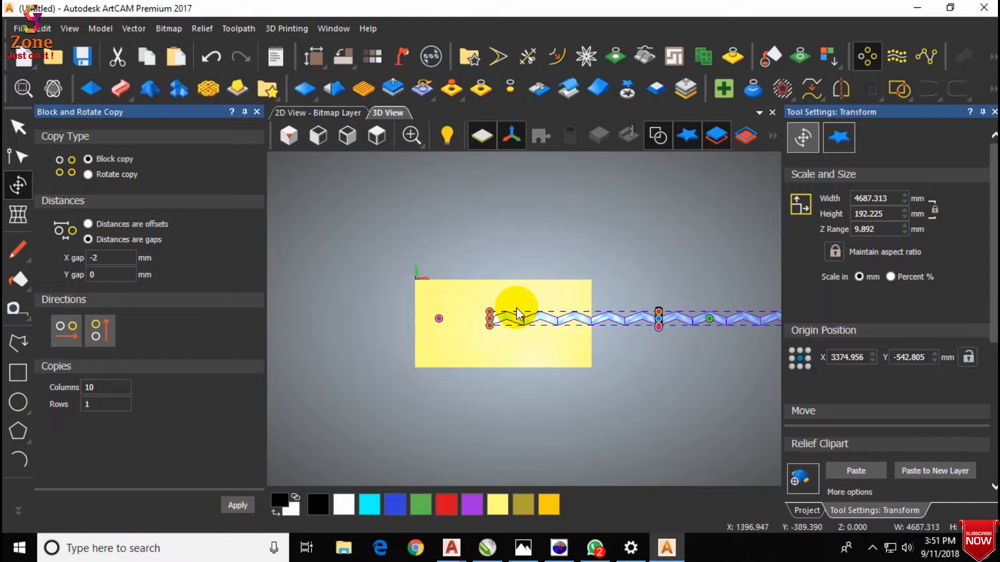
scroll(564, 305, down, 3)
scroll(501, 301, up, 2)
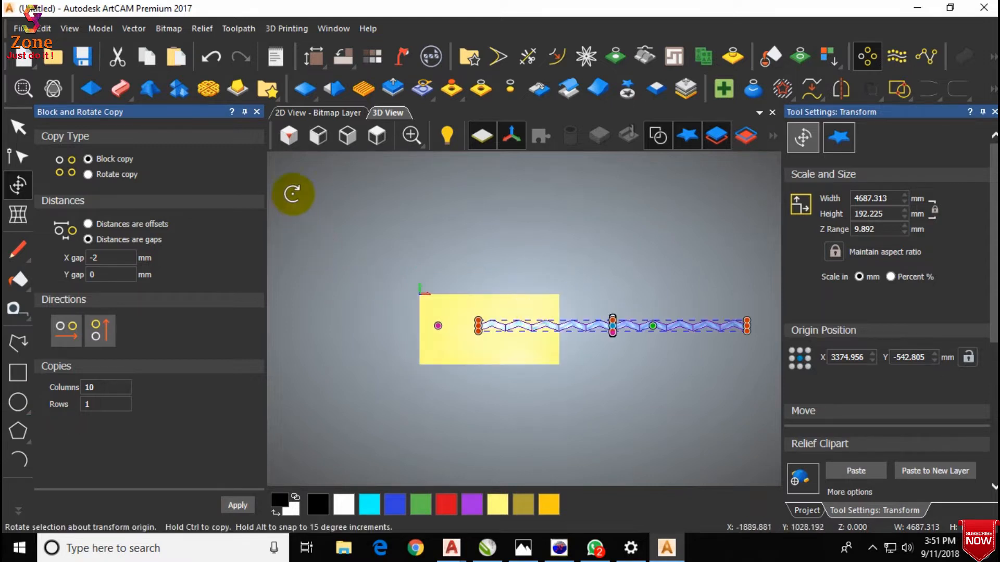
click(256, 112)
Centre the zigzag row of chevrons on the model and inspect a joint between neighbouring chevrons.
click(334, 286)
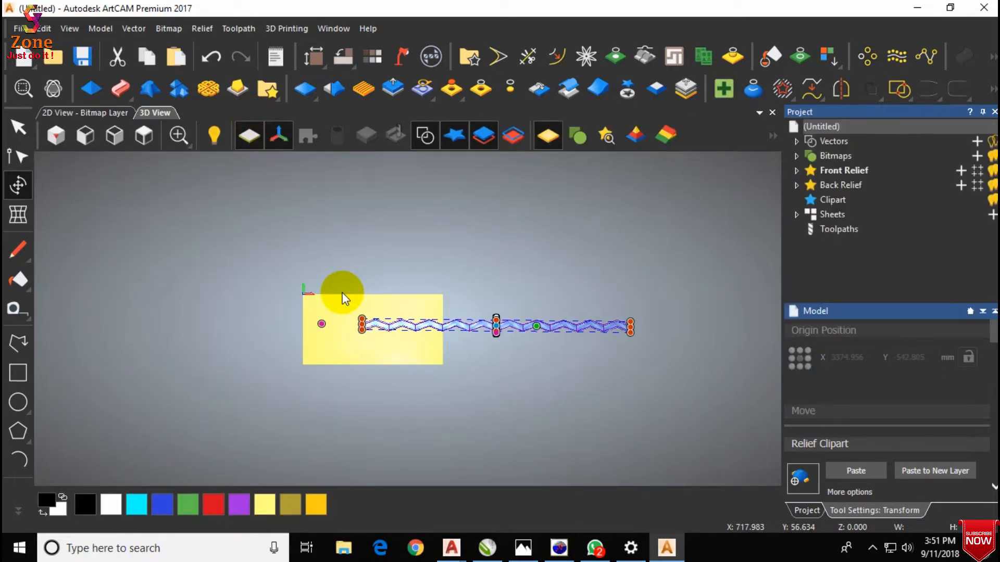
drag(667, 354, 668, 354)
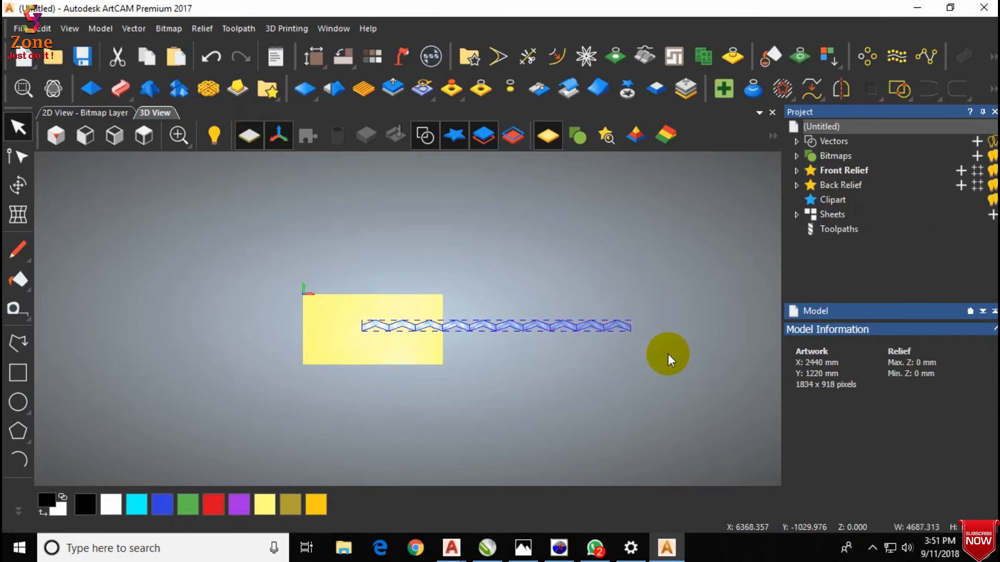
key(F9)
scroll(294, 331, up, 6)
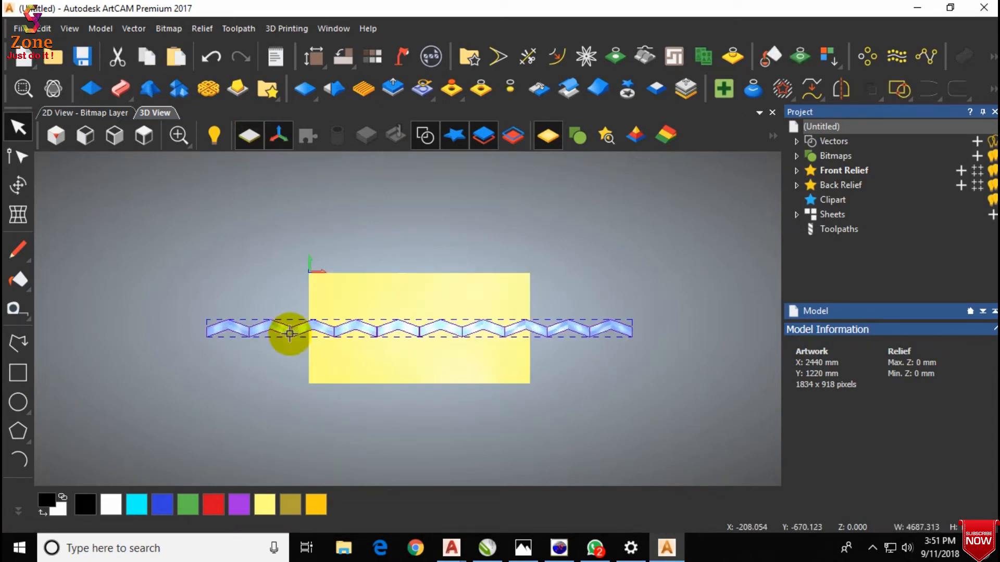
scroll(357, 325, up, 1)
scroll(395, 317, up, 5)
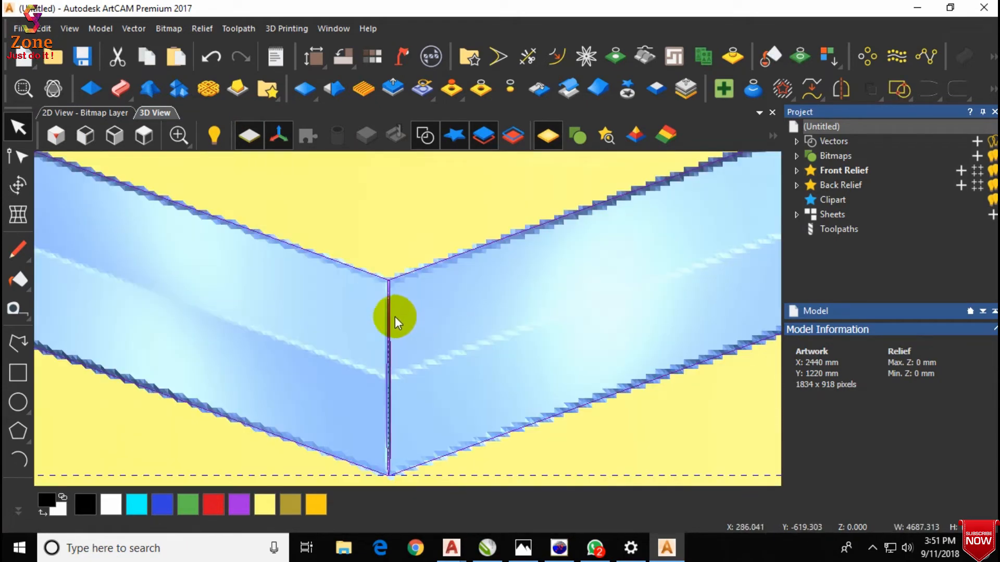
scroll(394, 316, down, 8)
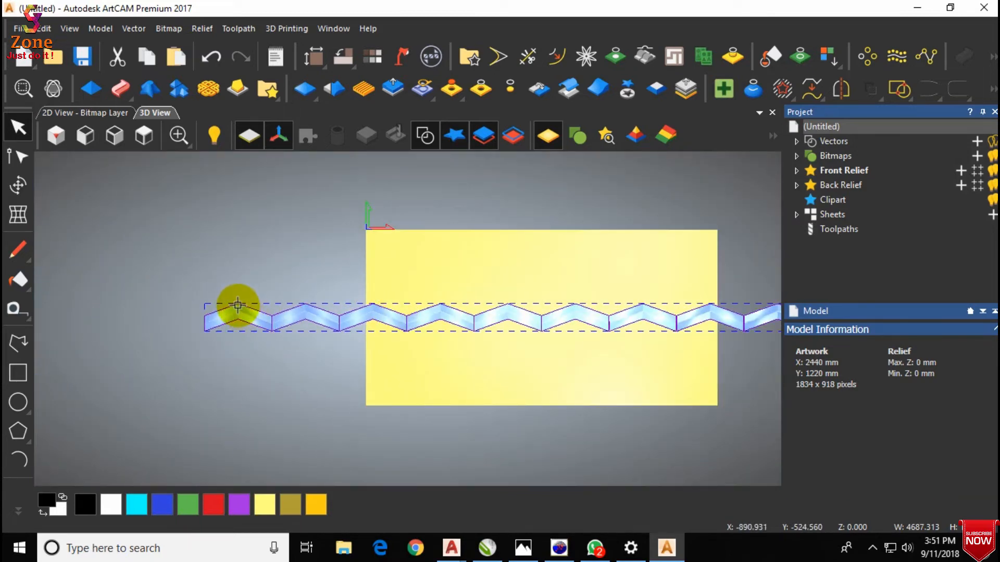
Place a copy of the whole zigzag row about 102 mm straight below the original and inspect the seam between the rows.
mouse_move(237, 306)
mouse_down()
mouse_move(265, 353)
mouse_move(307, 324)
mouse_move(252, 331)
mouse_move(237, 320)
mouse_up()
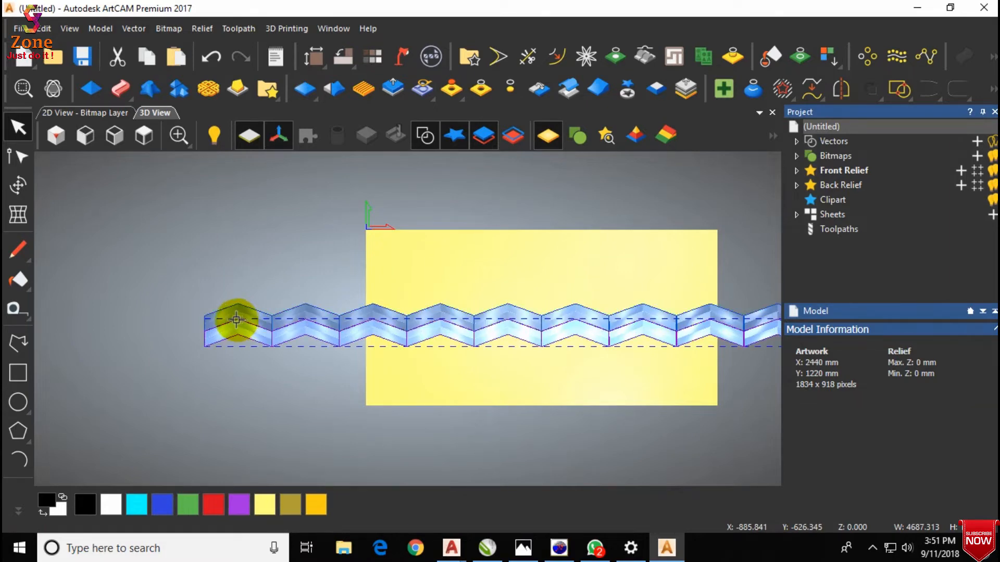
scroll(236, 320, up, 5)
scroll(255, 319, up, 3)
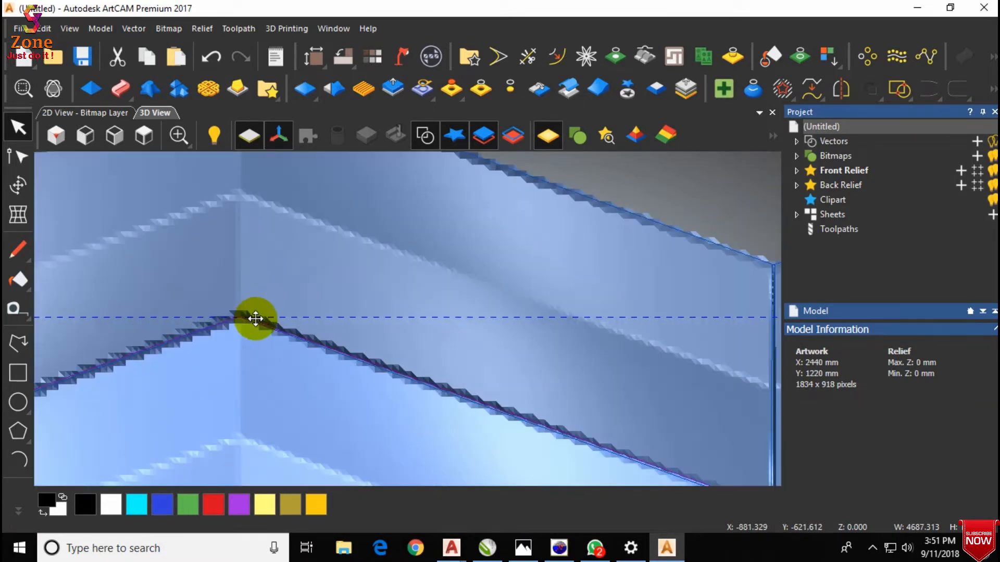
scroll(296, 295, down, 8)
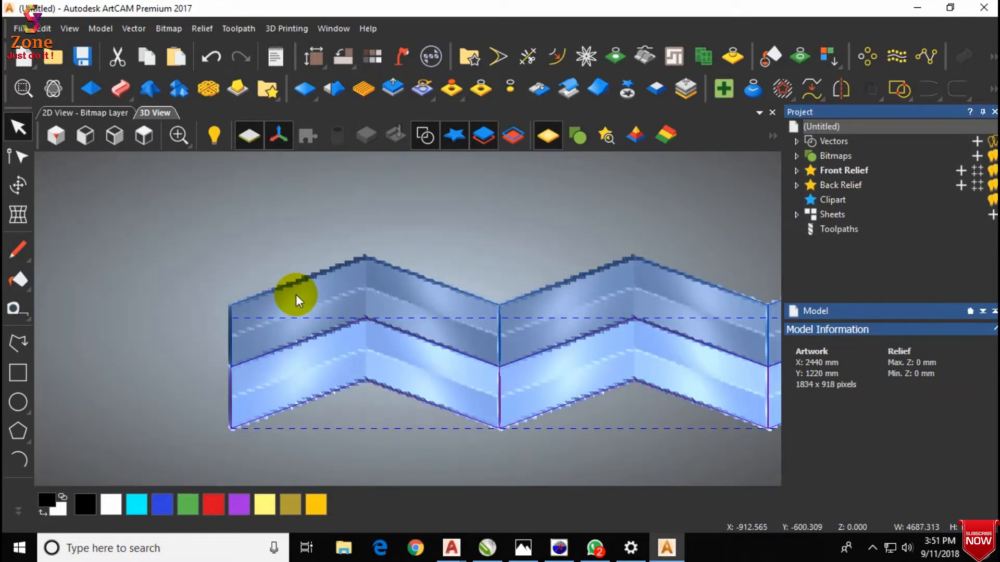
scroll(640, 322, up, 6)
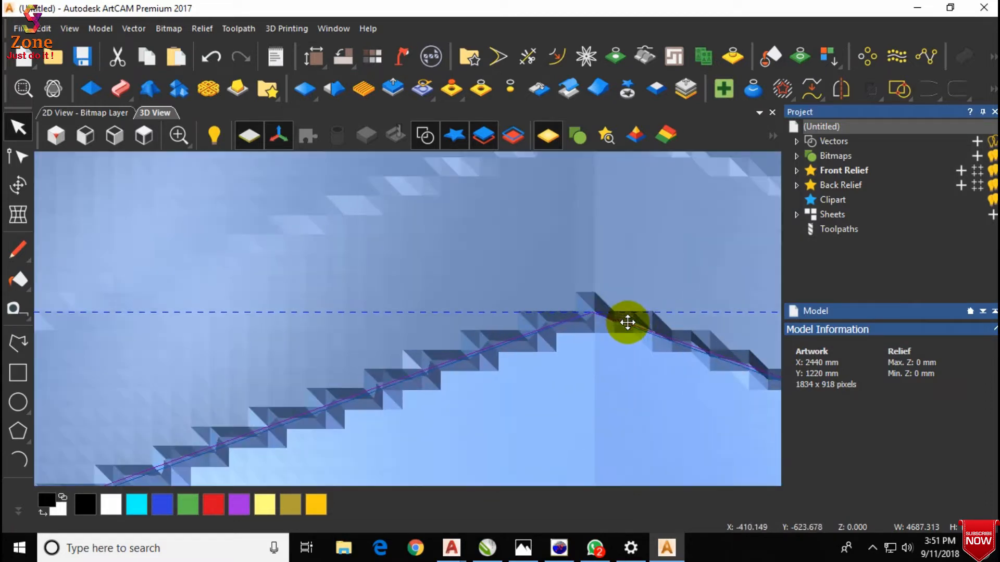
scroll(664, 332, down, 2)
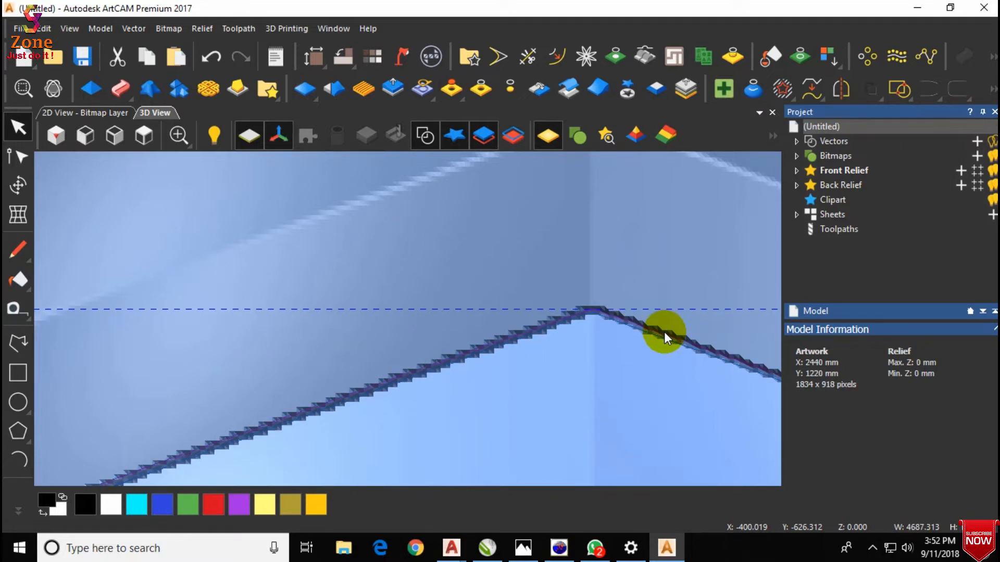
scroll(664, 332, down, 5)
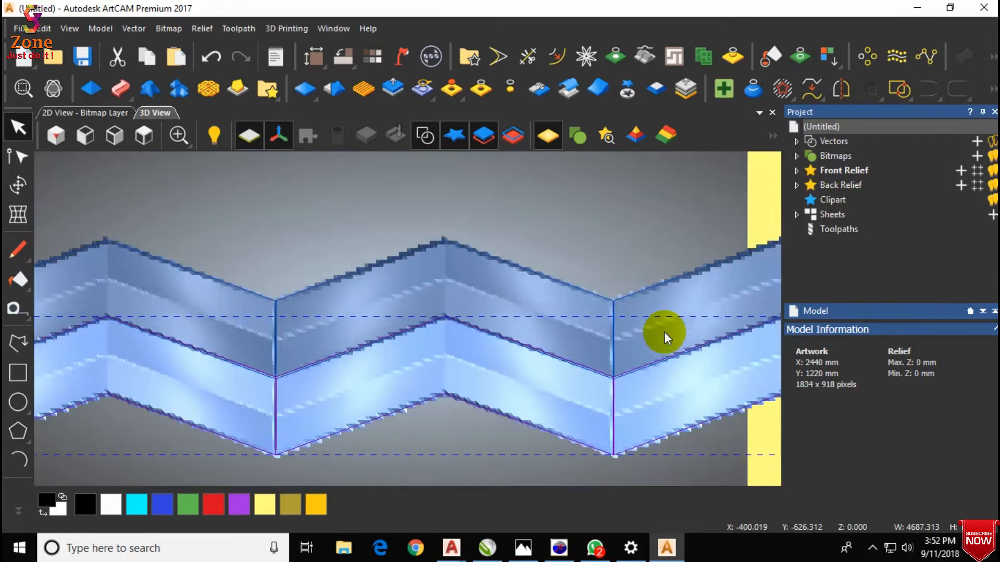
Nudge the lower zigzag row slightly up so it overlaps the upper row, and check the seam at the peaks and valleys.
scroll(554, 311, up, 4)
scroll(553, 310, up, 4)
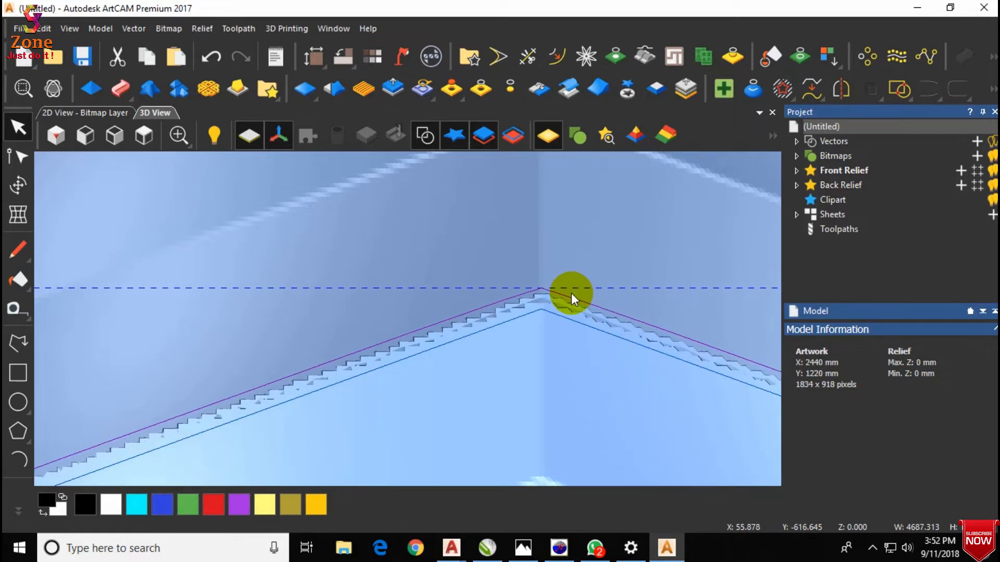
scroll(571, 293, down, 4)
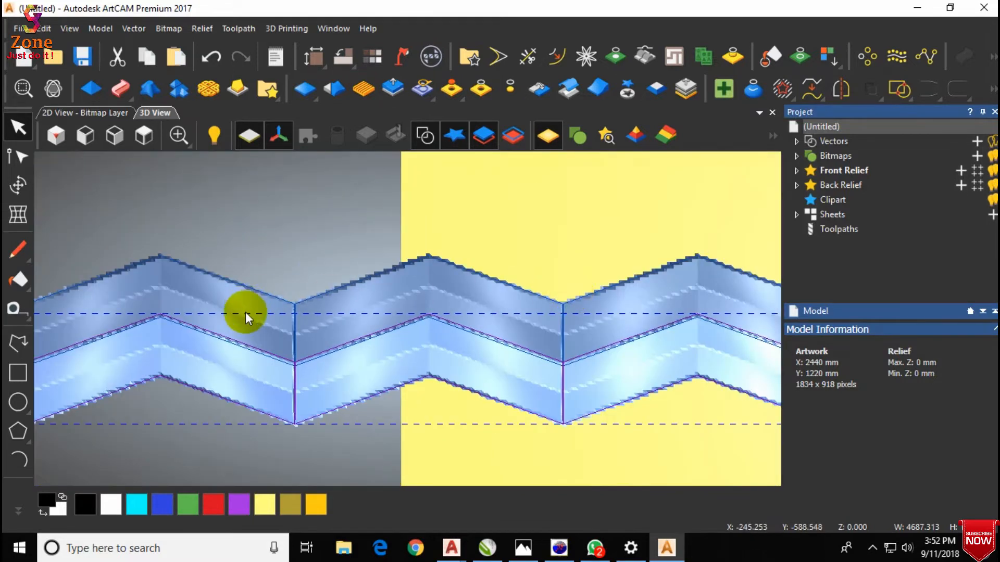
scroll(382, 378, up, 5)
scroll(382, 378, down, 2)
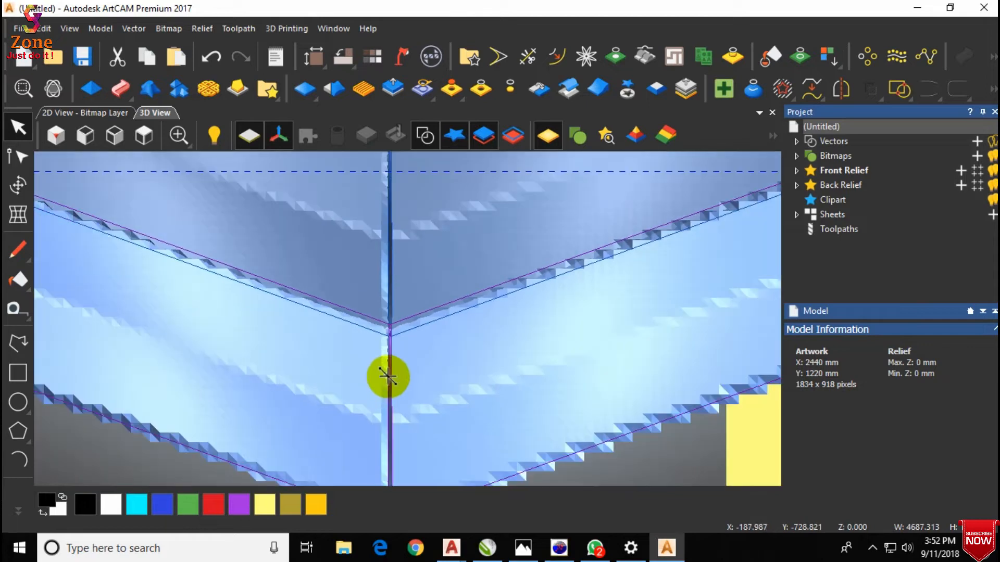
scroll(395, 324, up, 2)
scroll(415, 312, down, 5)
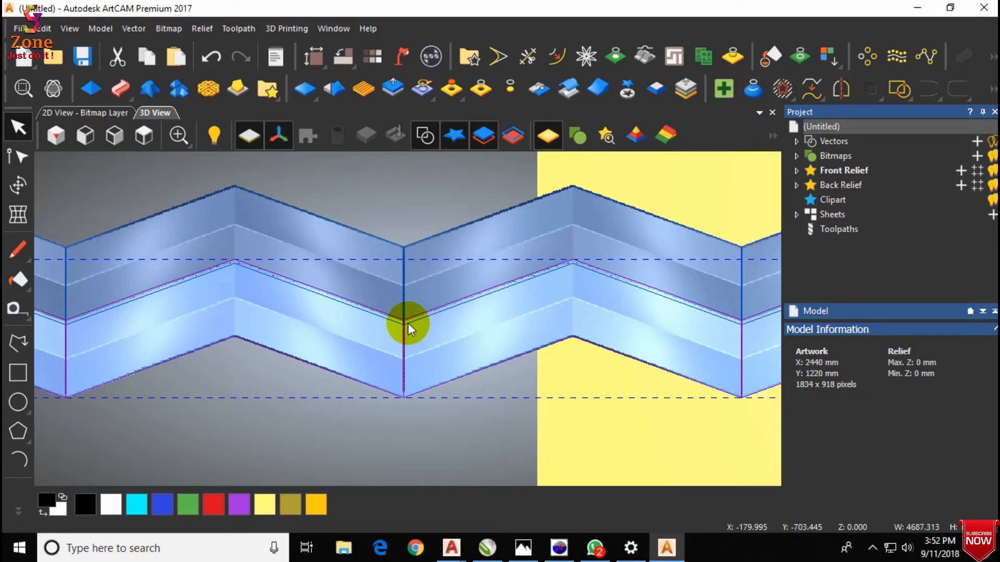
Measure the lower zigzag row's vertical extent from its upper to its lower boundary line.
click(17, 309)
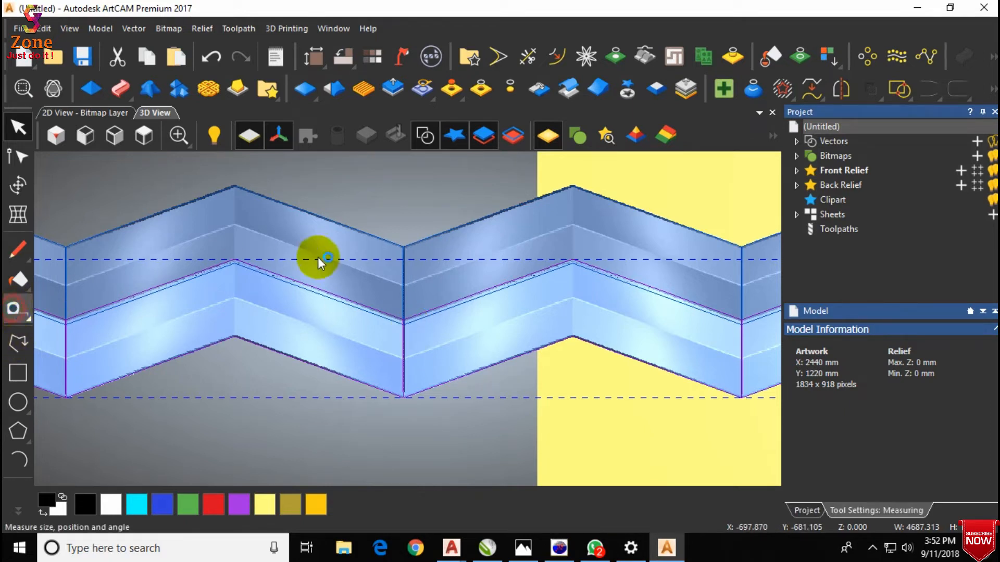
drag(233, 258, 230, 402)
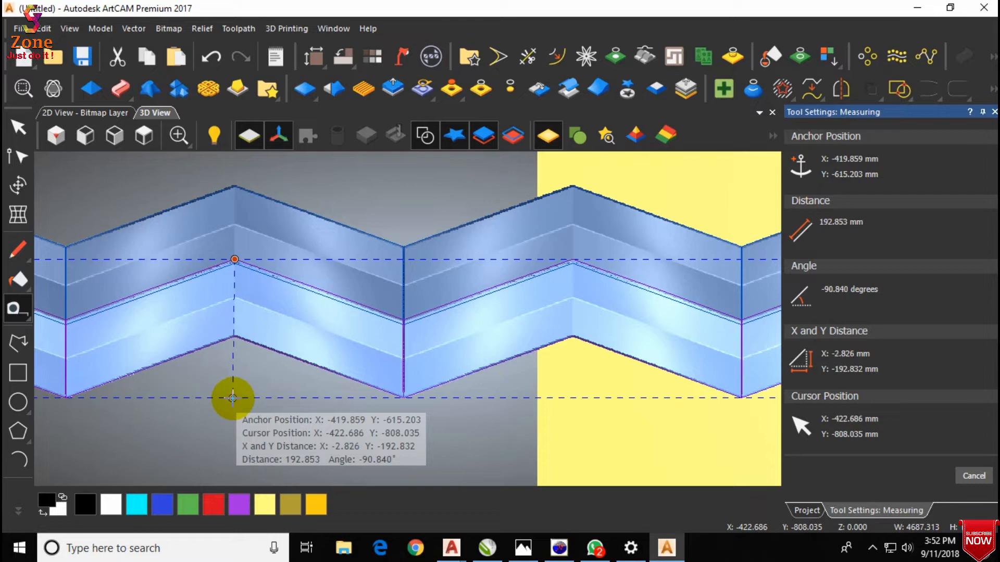
key(Escape)
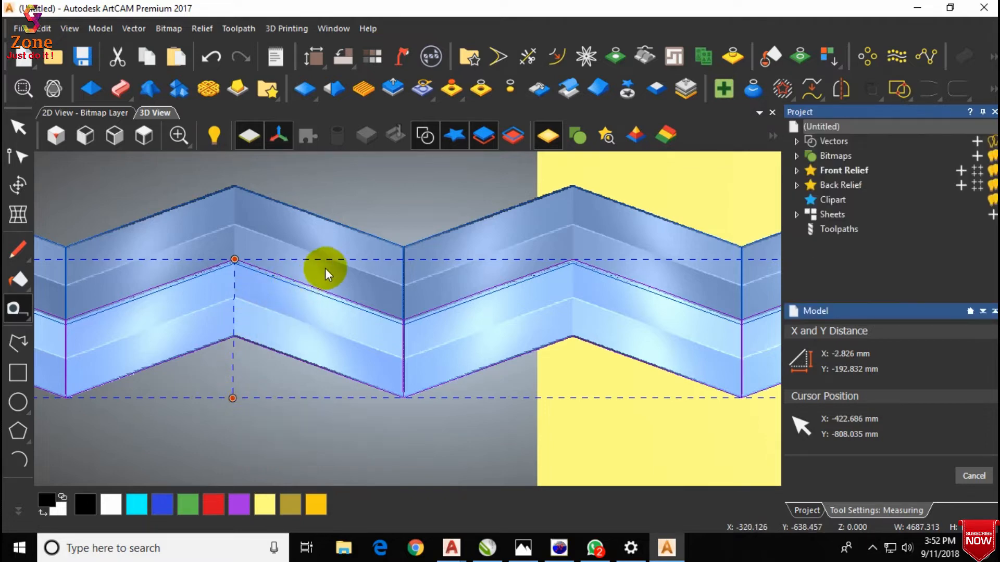
Measure the vertical distance between the upper and lower edges of the lower zigzag row at one of its peaks.
scroll(351, 284, down, 6)
scroll(398, 298, up, 3)
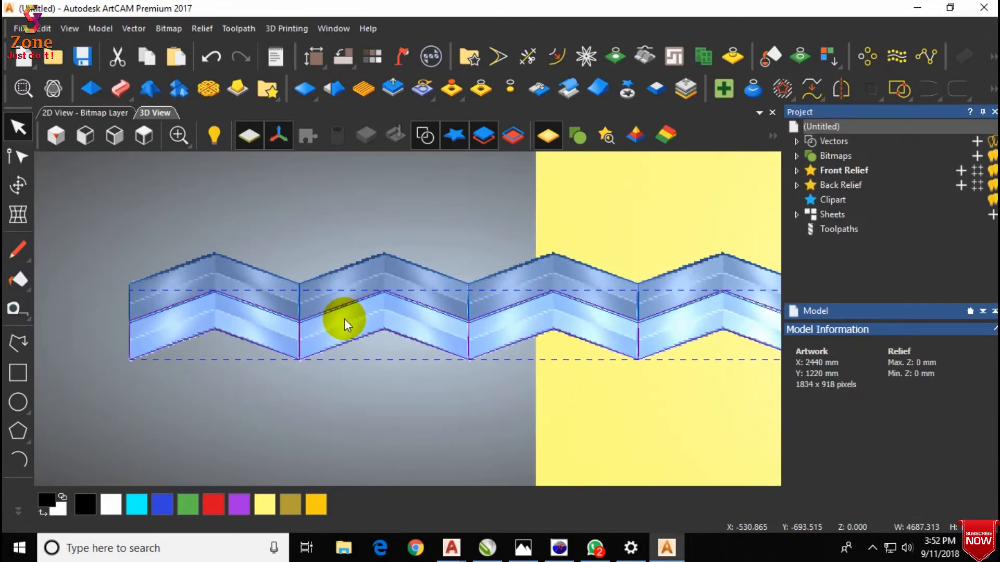
scroll(354, 317, up, 3)
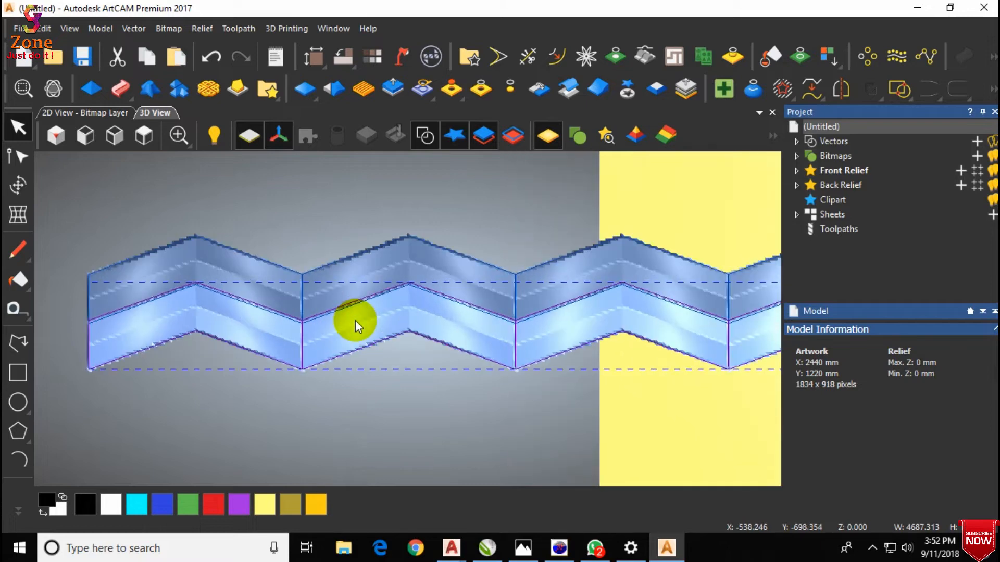
scroll(355, 320, up, 2)
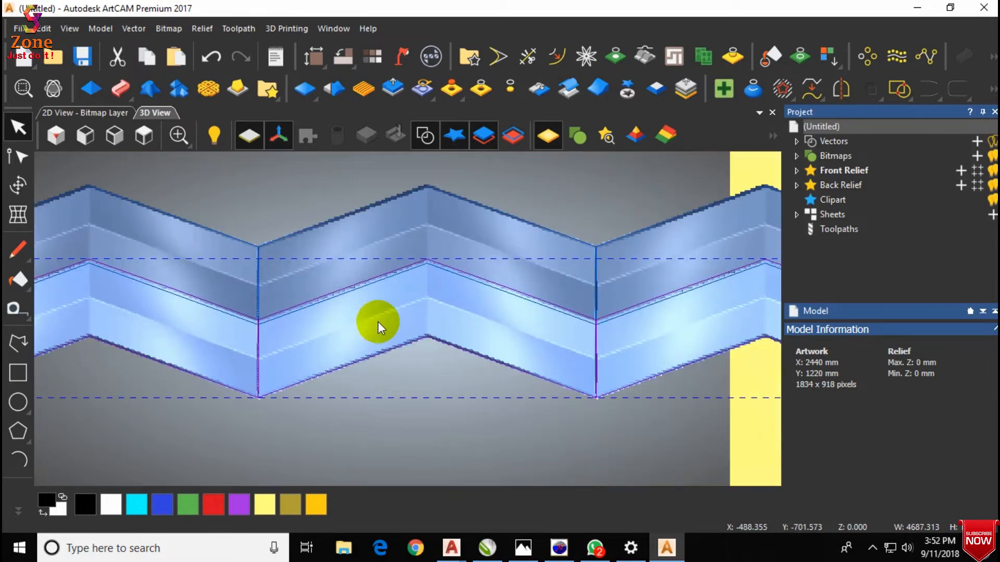
click(17, 309)
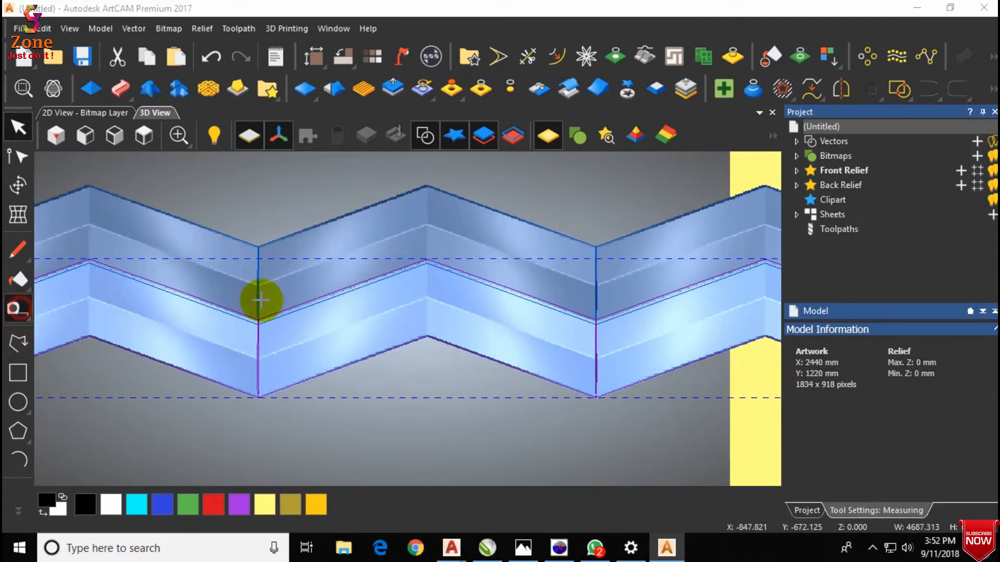
click(426, 258)
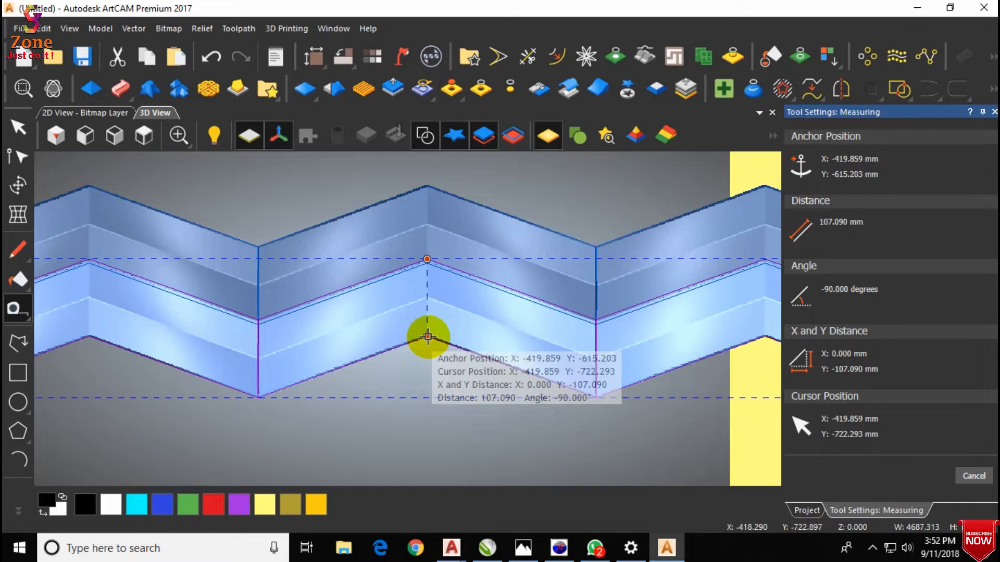
click(427, 337)
key(Escape)
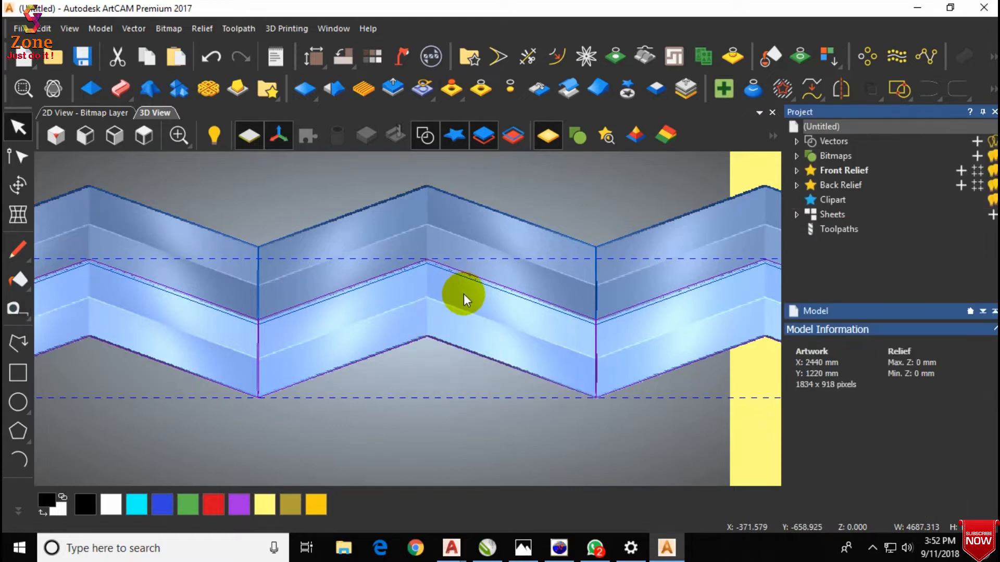
Set up a block copy of the lower zigzag row with 1 column and 10 rows.
scroll(463, 294, down, 2)
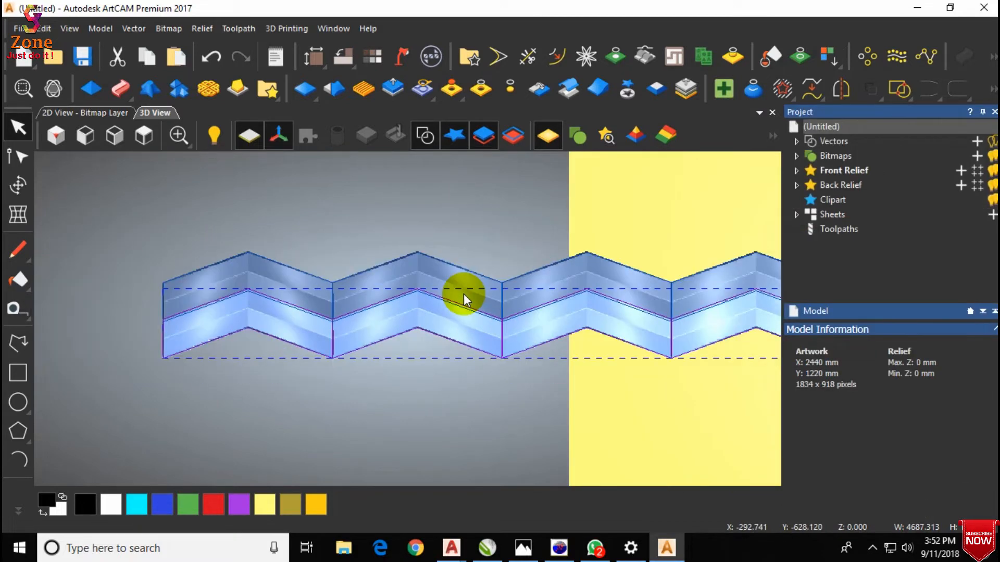
click(892, 52)
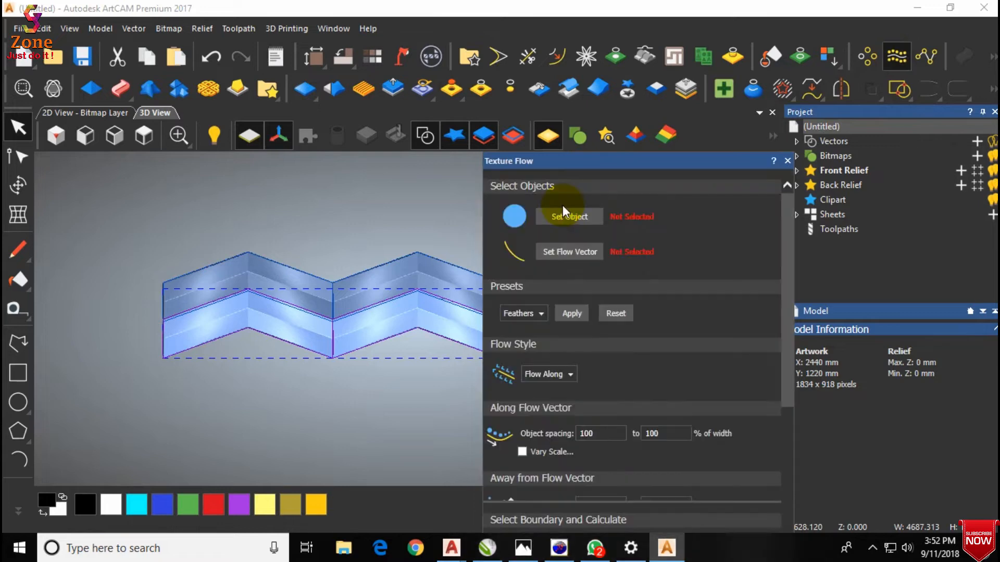
click(787, 161)
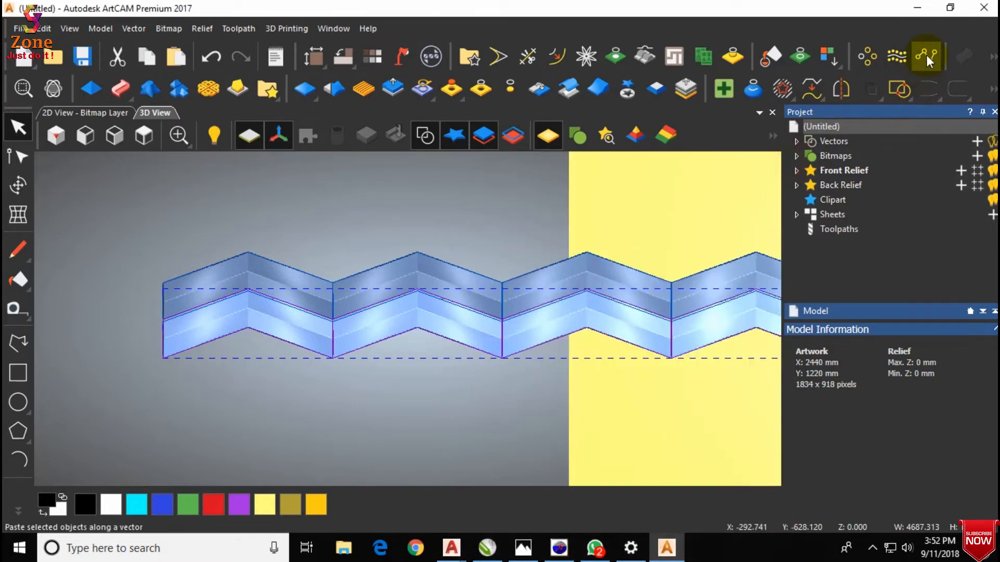
click(864, 56)
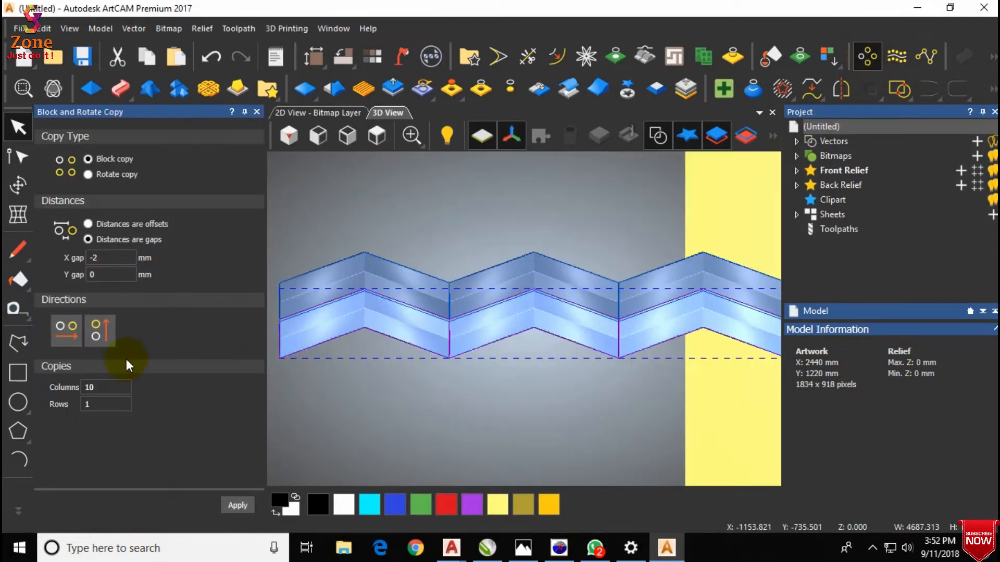
click(102, 391)
double_click(102, 386)
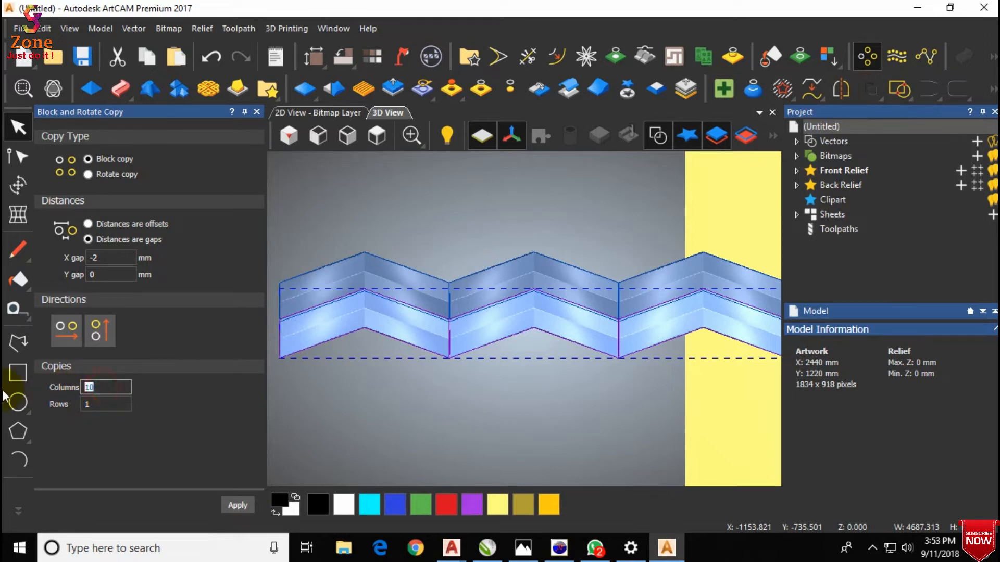
text(1)
double_click(89, 404)
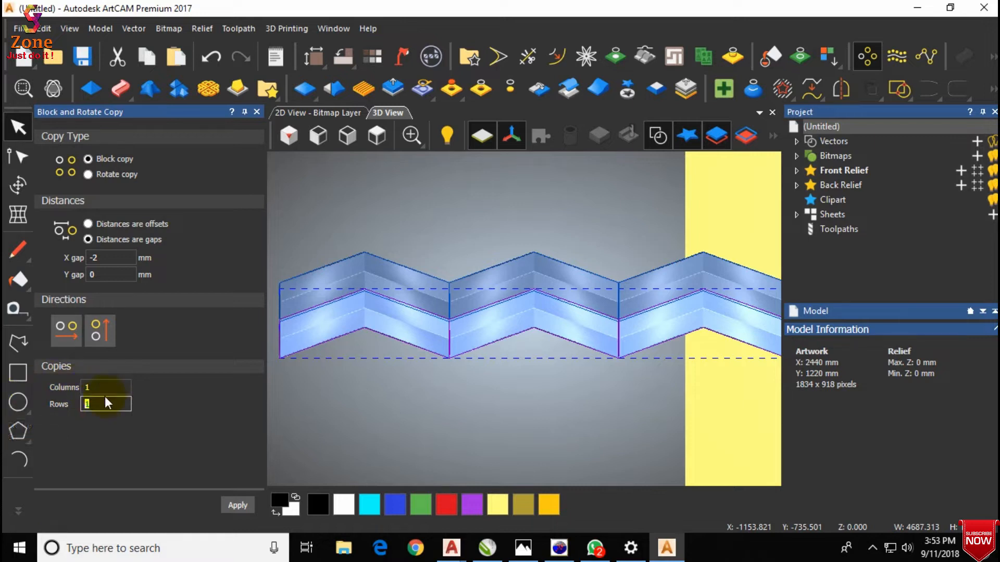
text(0)
Treat the copy distances as offsets, set the Y offset to 107 mm and create the stacked zigzag rows.
click(104, 274)
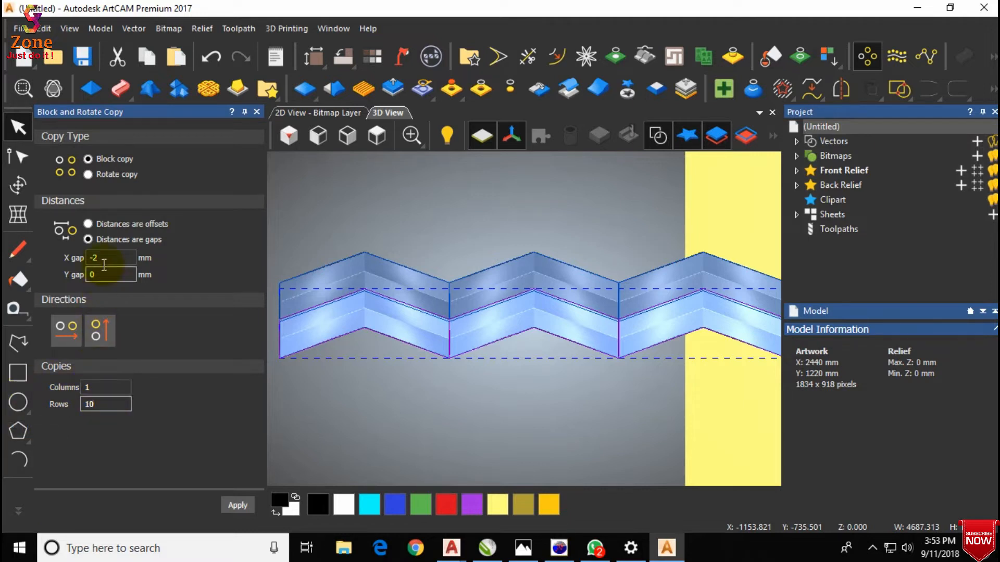
double_click(104, 274)
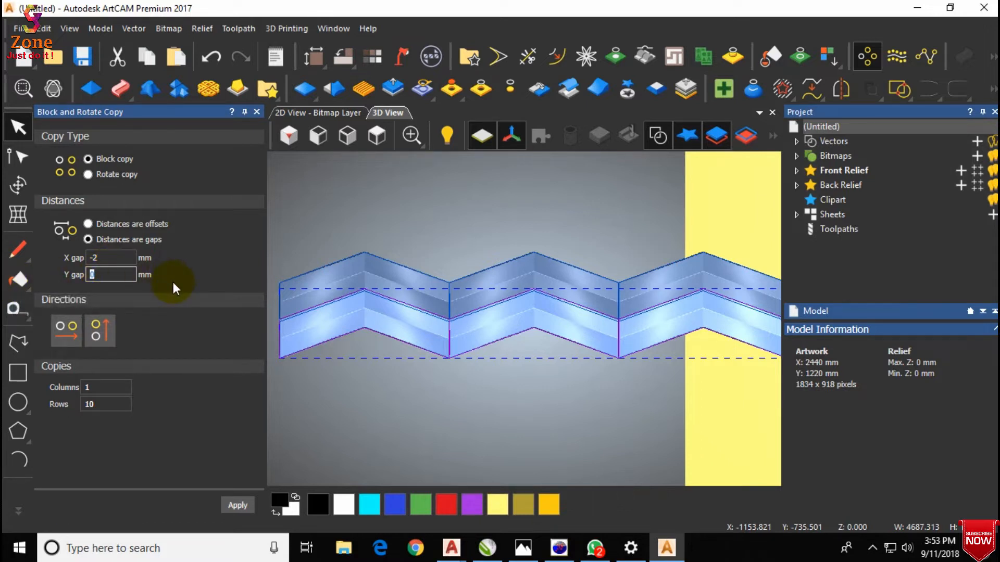
click(88, 225)
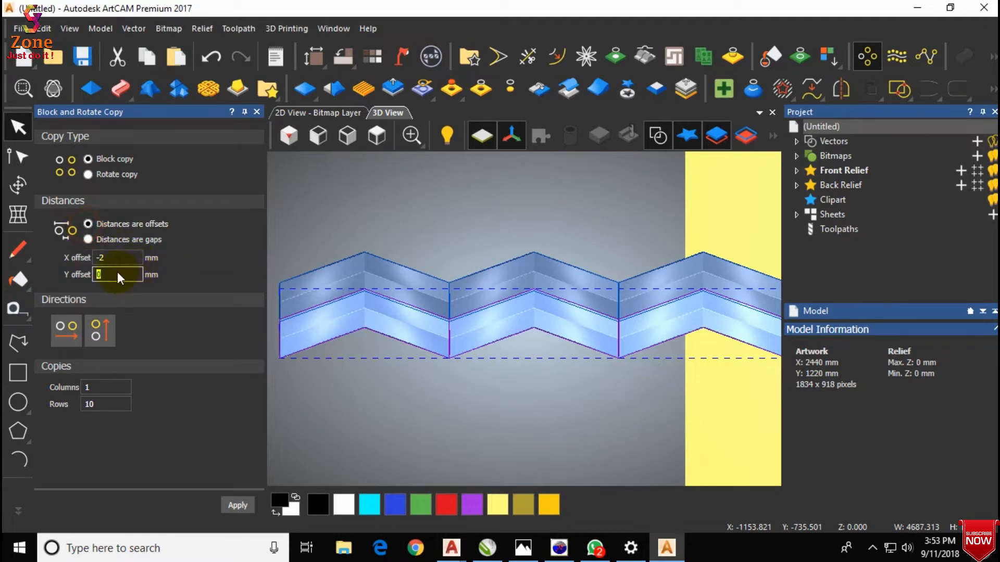
double_click(128, 275)
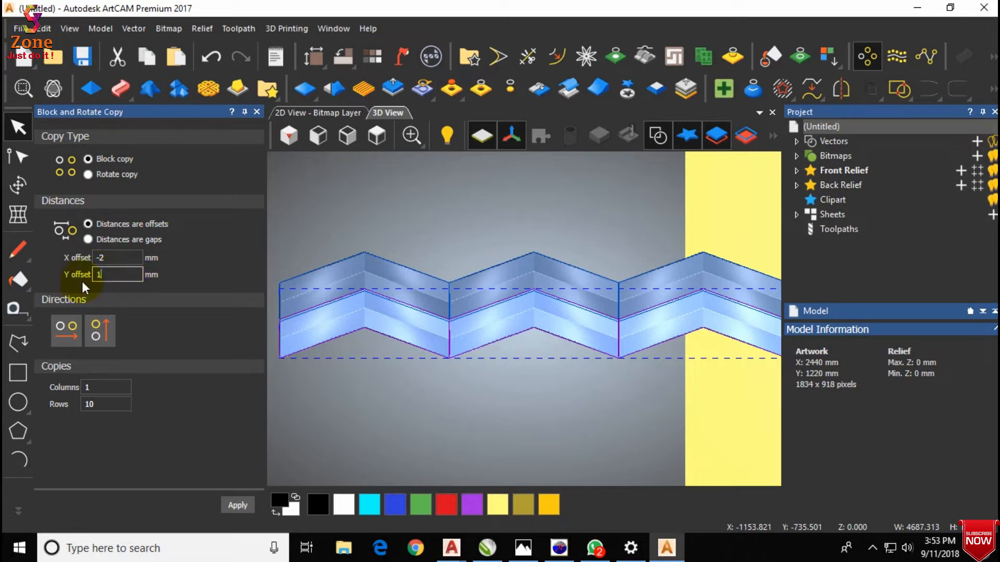
click(238, 505)
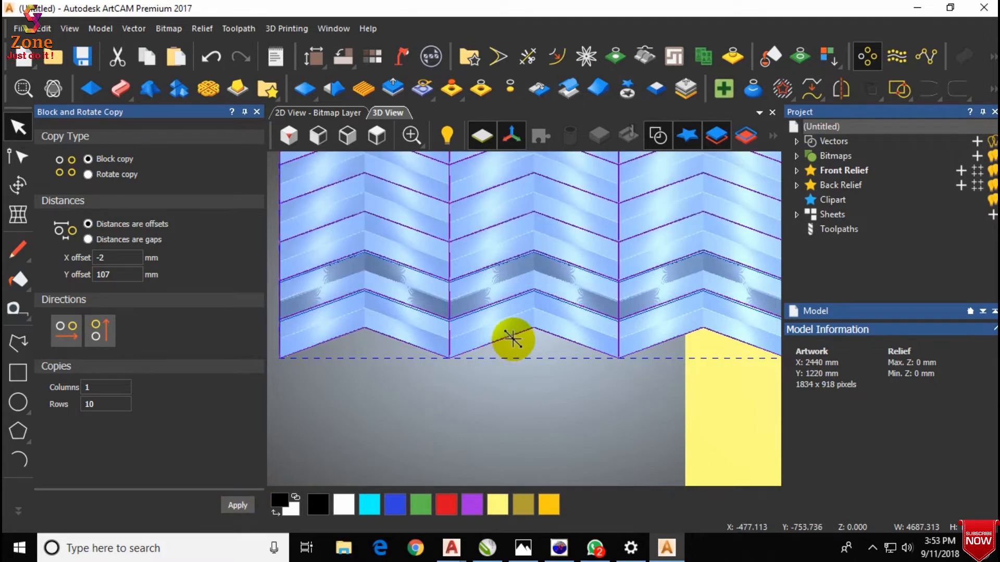
scroll(512, 339, down, 2)
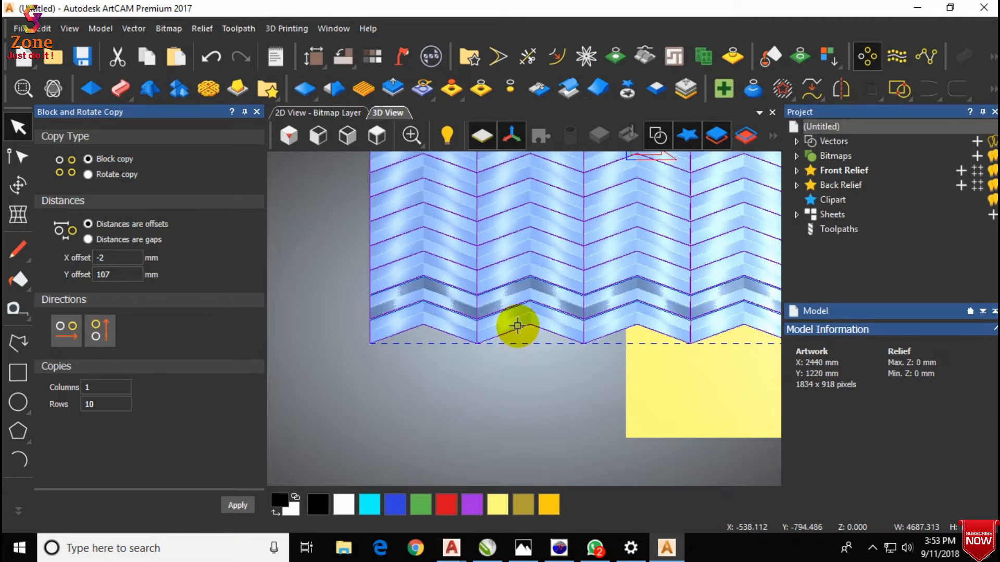
scroll(518, 332, down, 3)
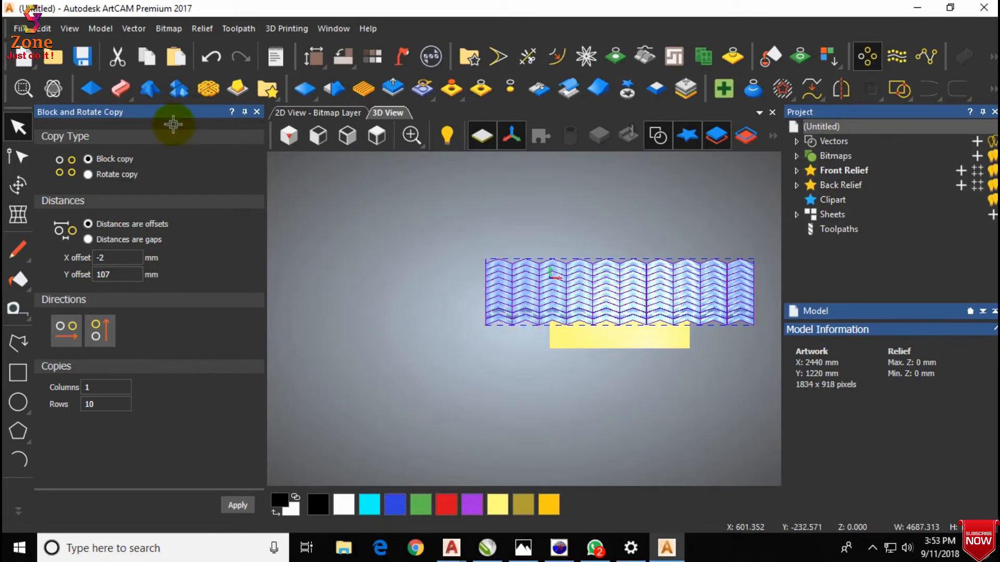
click(257, 112)
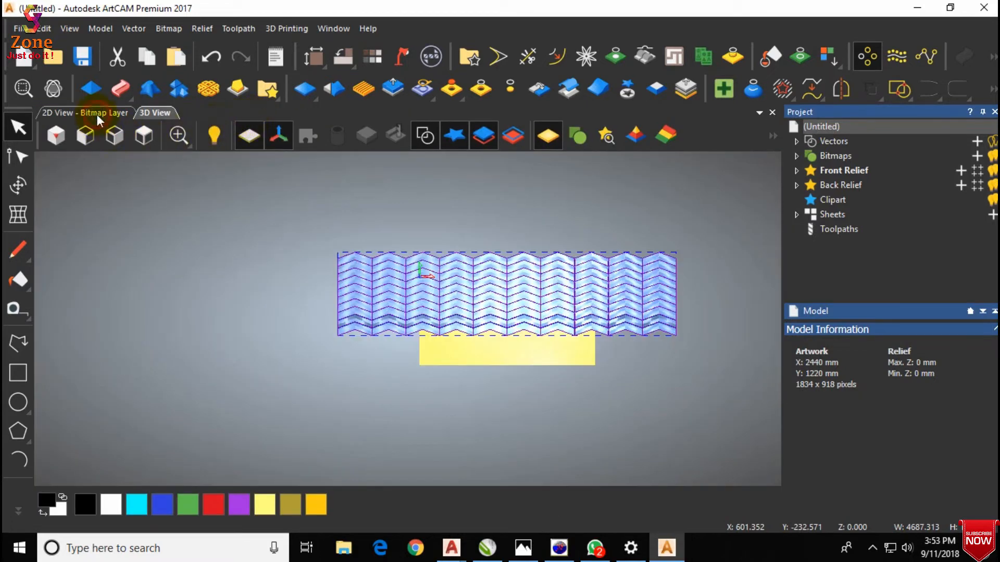
Select all the zigzag rows in the 2D view and centre them on the model.
click(101, 111)
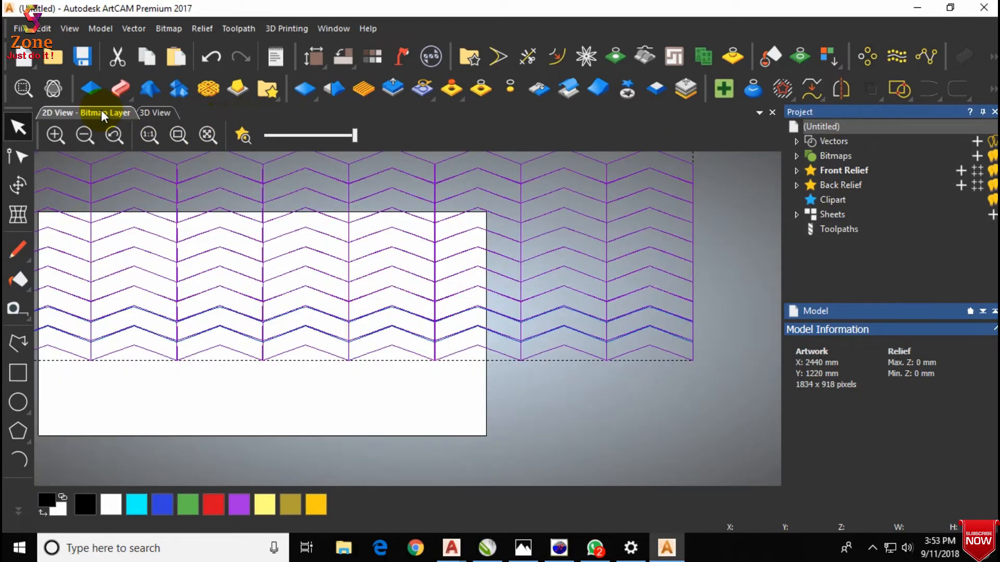
scroll(396, 311, down, 3)
scroll(391, 309, up, 4)
scroll(377, 381, up, 3)
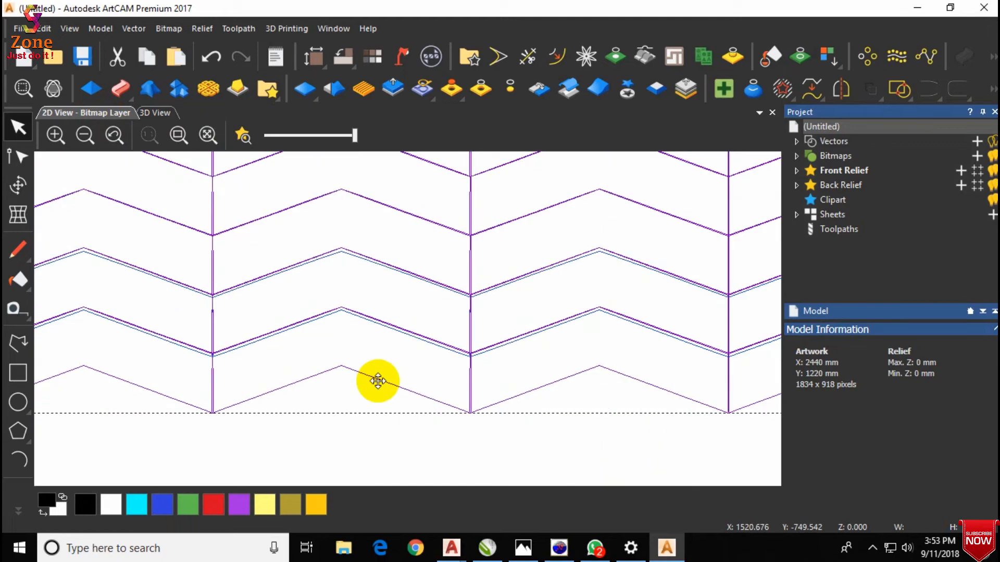
scroll(377, 381, down, 5)
click(592, 246)
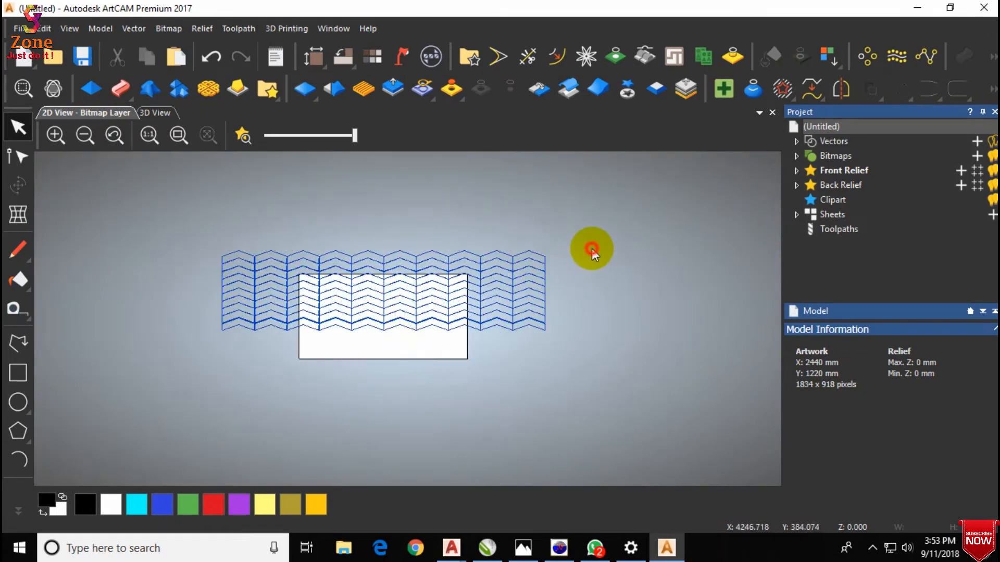
drag(604, 205, 188, 396)
key(F9)
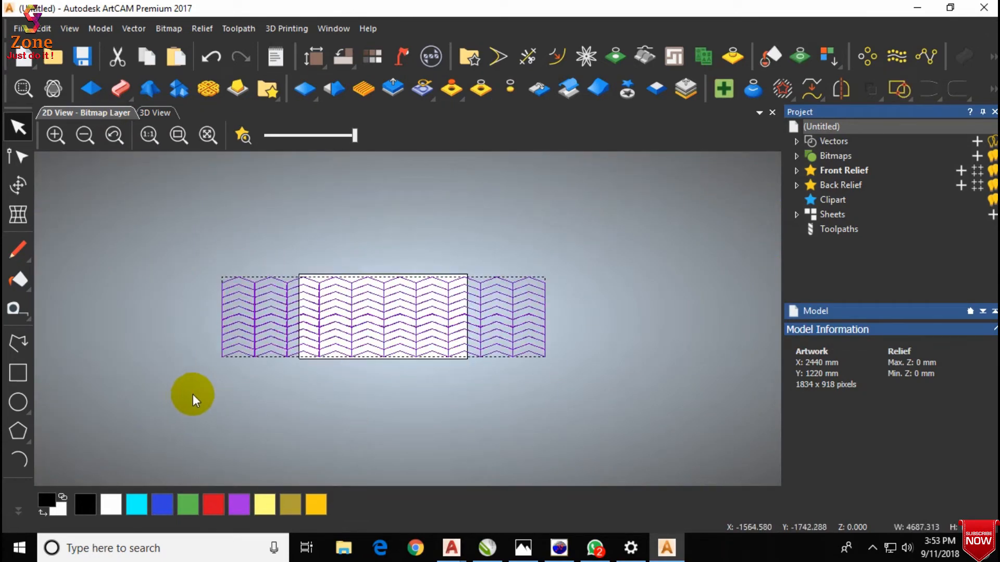
Delete the leftover duplicate chevron from the second-lowest row, in the second column outside the panel.
scroll(218, 294, up, 3)
scroll(536, 365, up, 2)
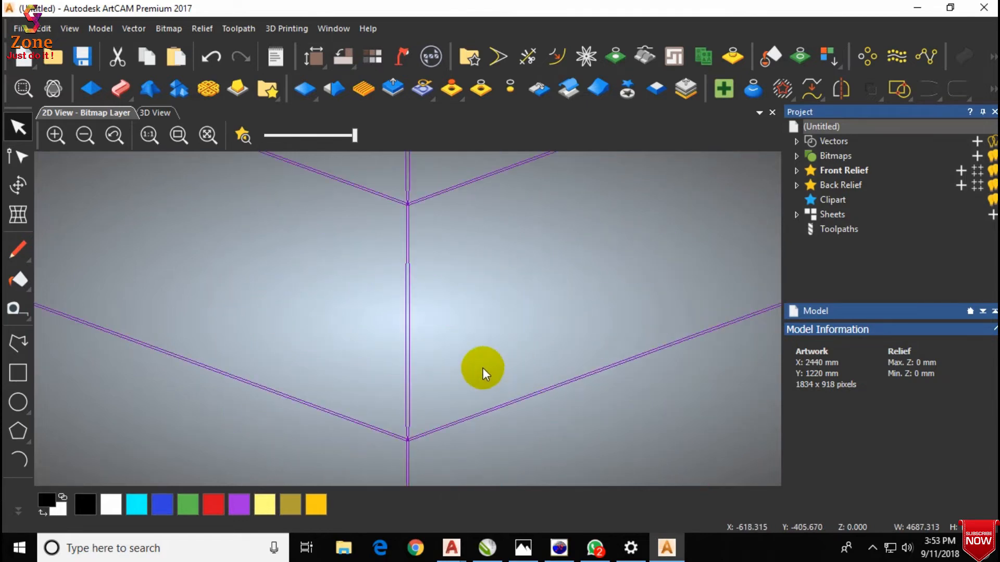
scroll(471, 368, down, 3)
scroll(468, 414, up, 3)
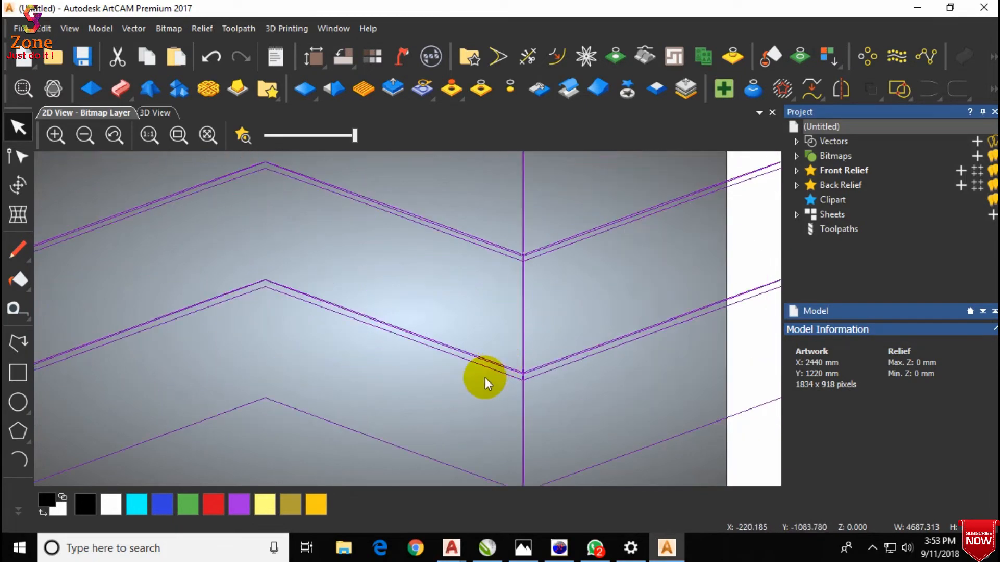
scroll(486, 377, down, 2)
scroll(482, 379, up, 2)
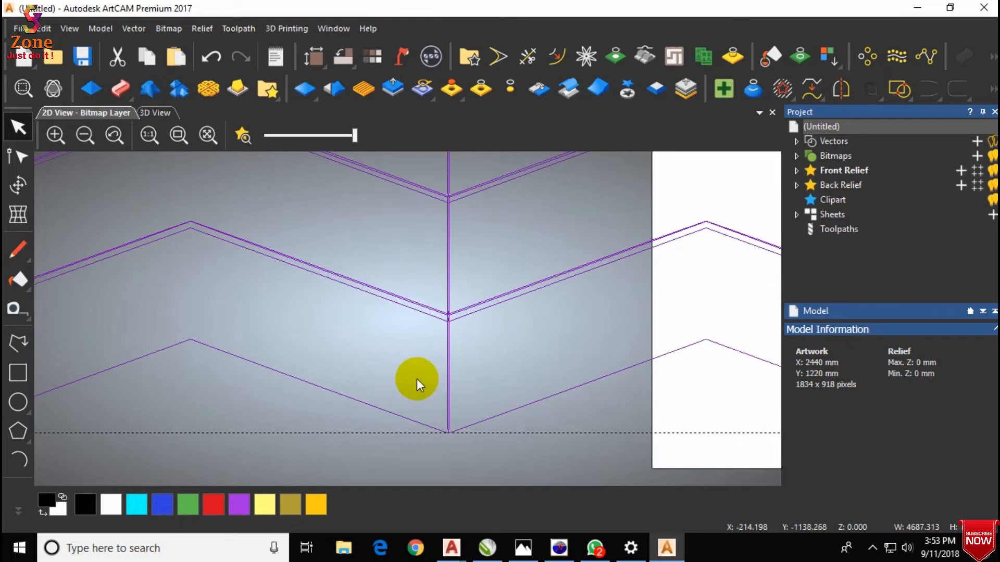
click(416, 379)
click(371, 407)
scroll(458, 320, up, 3)
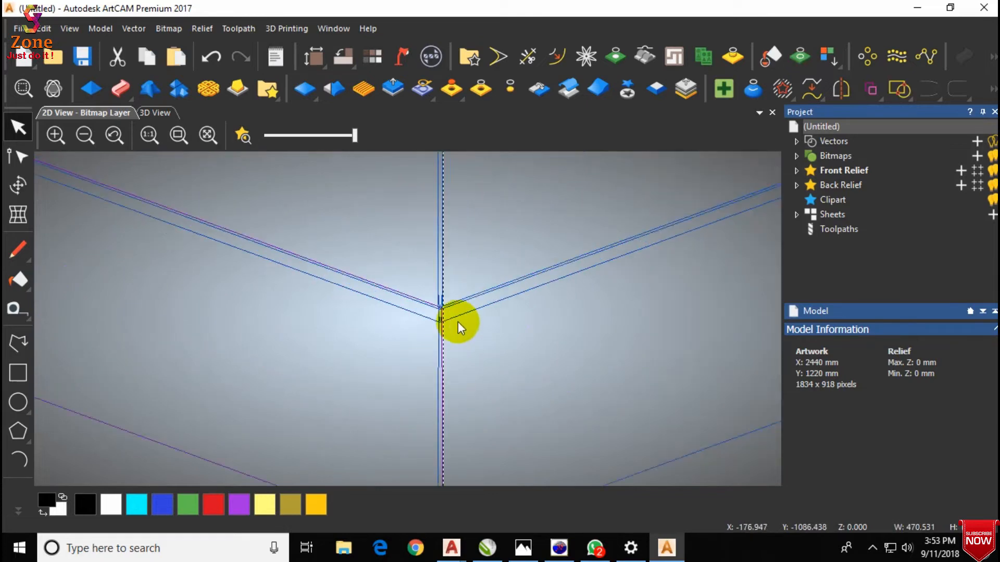
click(402, 302)
click(382, 312)
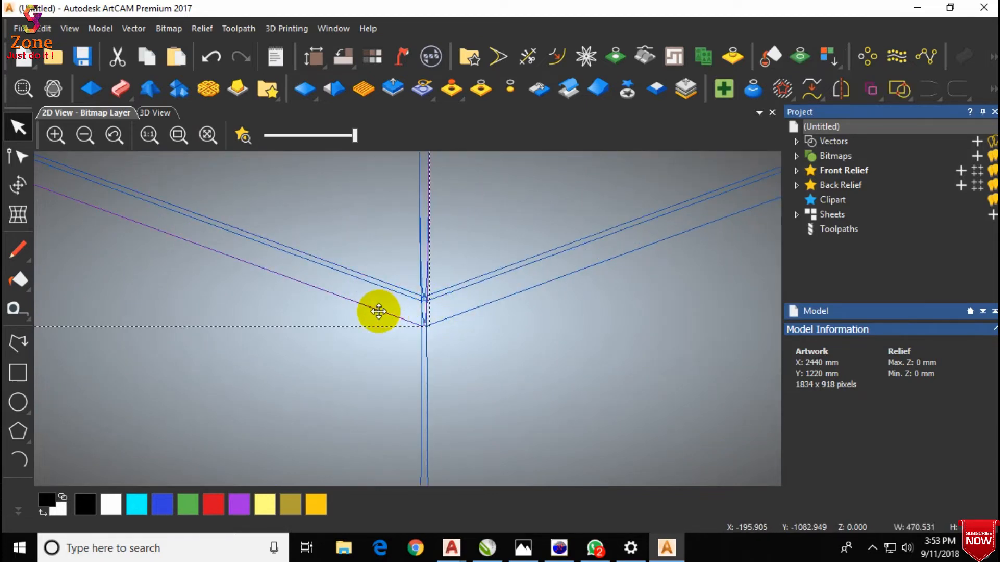
key(Delete)
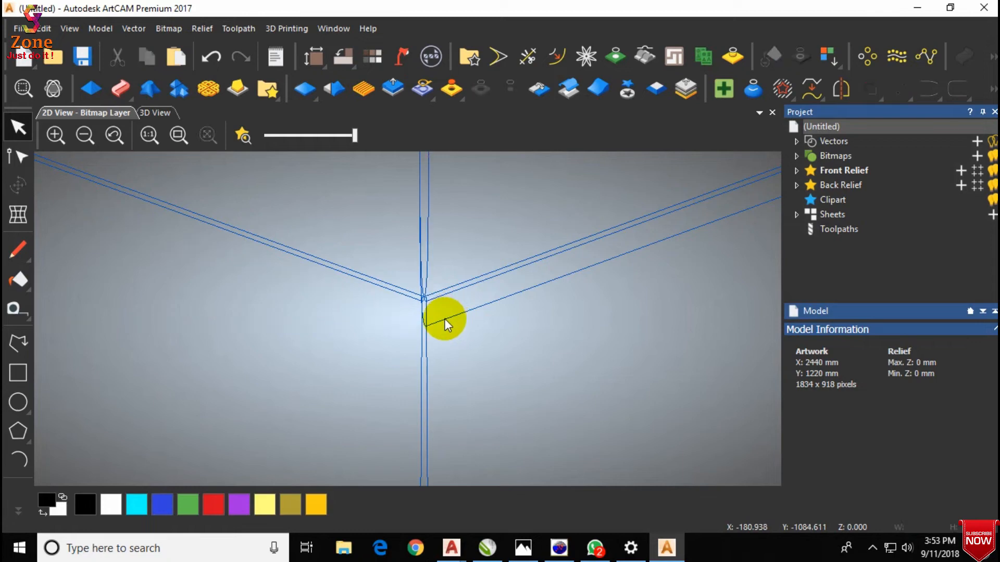
Delete the duplicate chevron crossing the panel's left edge and the following duplicates in the same second-lowest row.
click(441, 320)
key(Delete)
scroll(441, 321, down, 3)
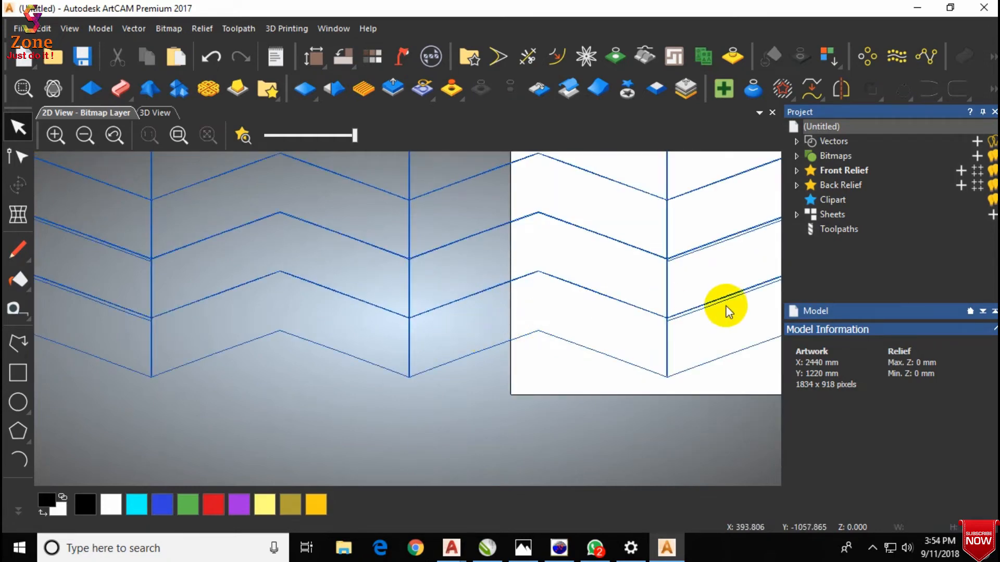
scroll(677, 318, up, 3)
scroll(664, 329, down, 3)
scroll(664, 329, down, 1)
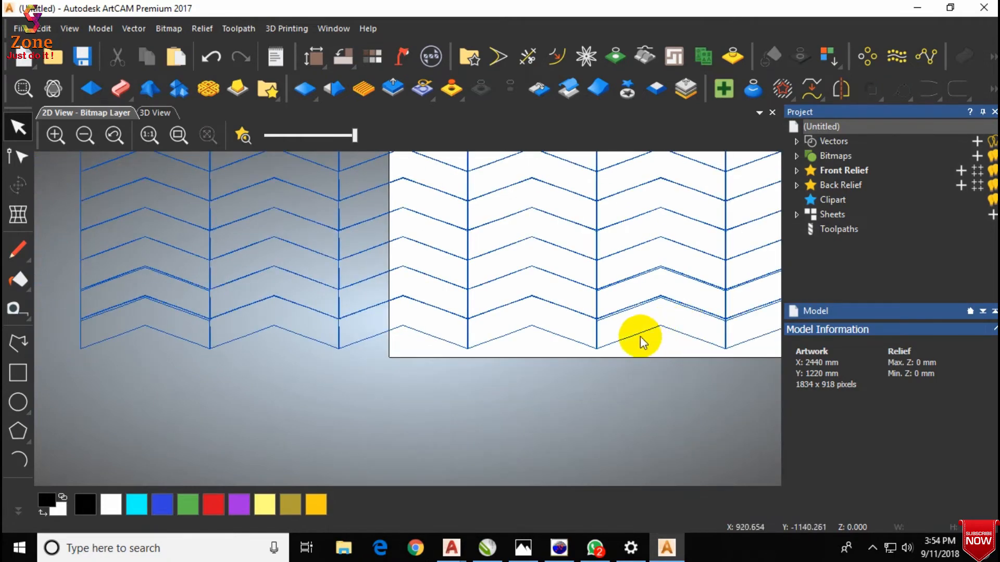
click(612, 319)
key(Delete)
Delete the remaining duplicate chevrons inside the panel from the second-lowest zigzag row.
scroll(658, 311, up, 3)
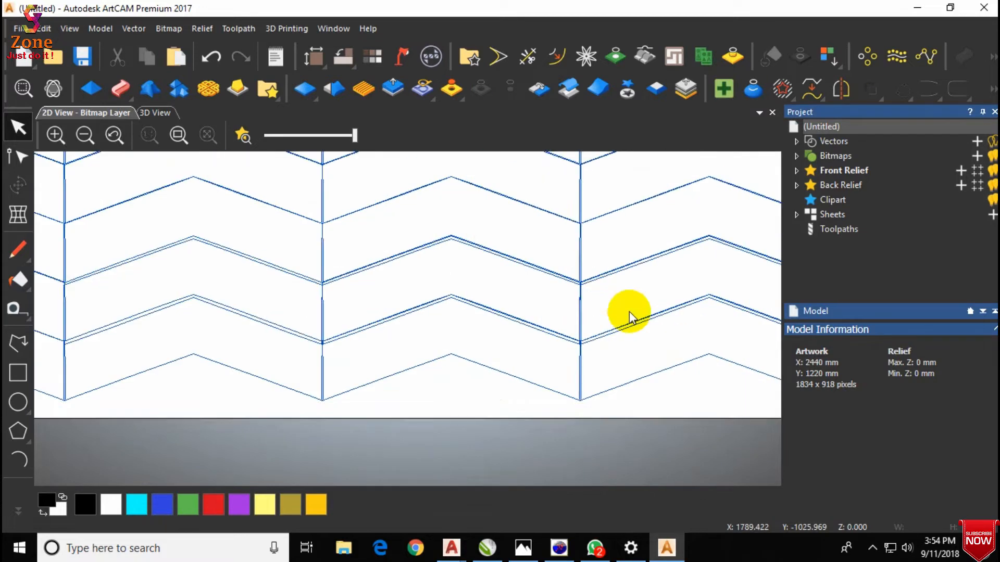
scroll(625, 312, up, 2)
click(426, 334)
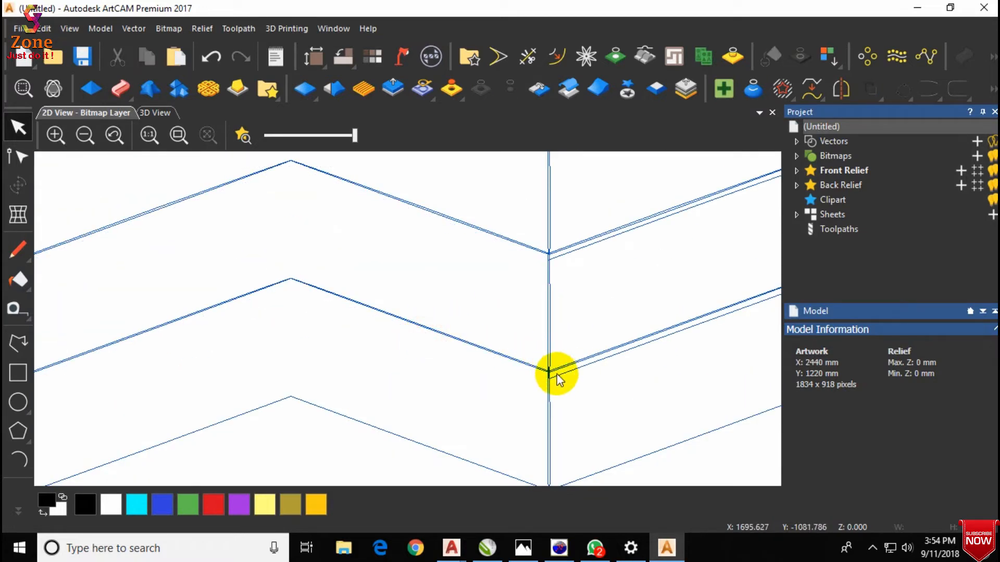
click(553, 373)
scroll(564, 375, down, 4)
scroll(500, 323, up, 5)
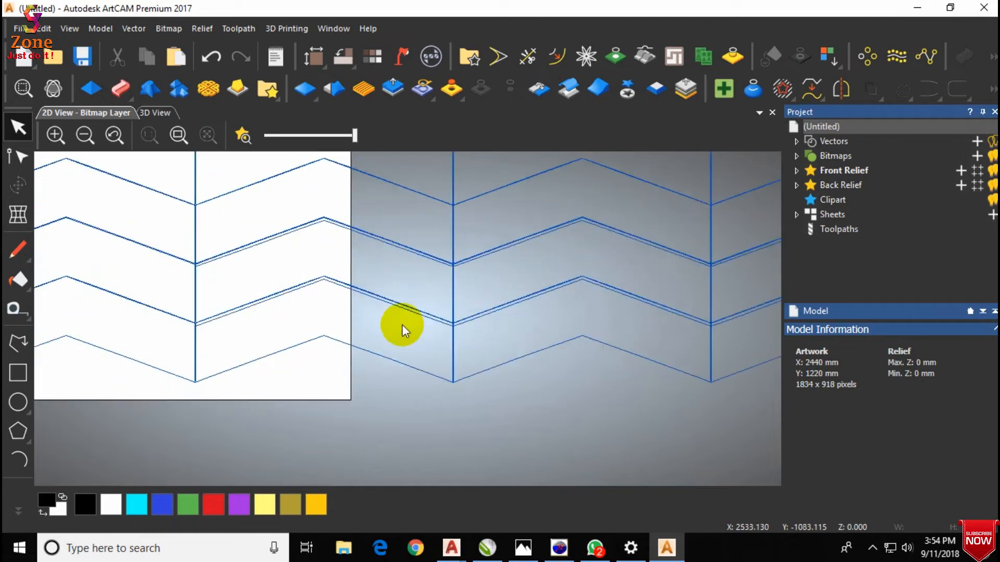
Delete the duplicate chevrons in the second-lowest row from the panel's right edge out to the last column.
click(437, 304)
key(Delete)
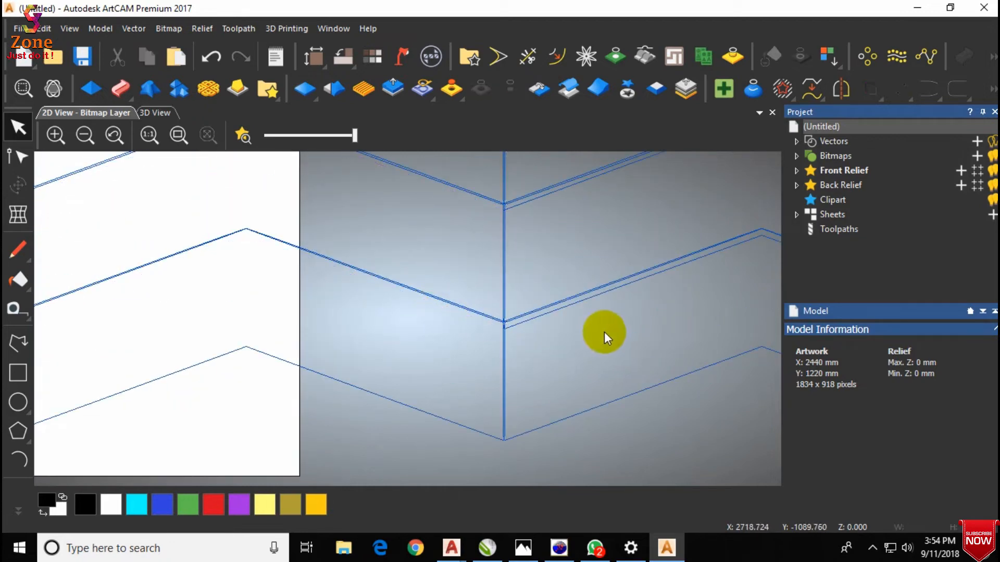
scroll(542, 323, down, 4)
scroll(379, 307, up, 4)
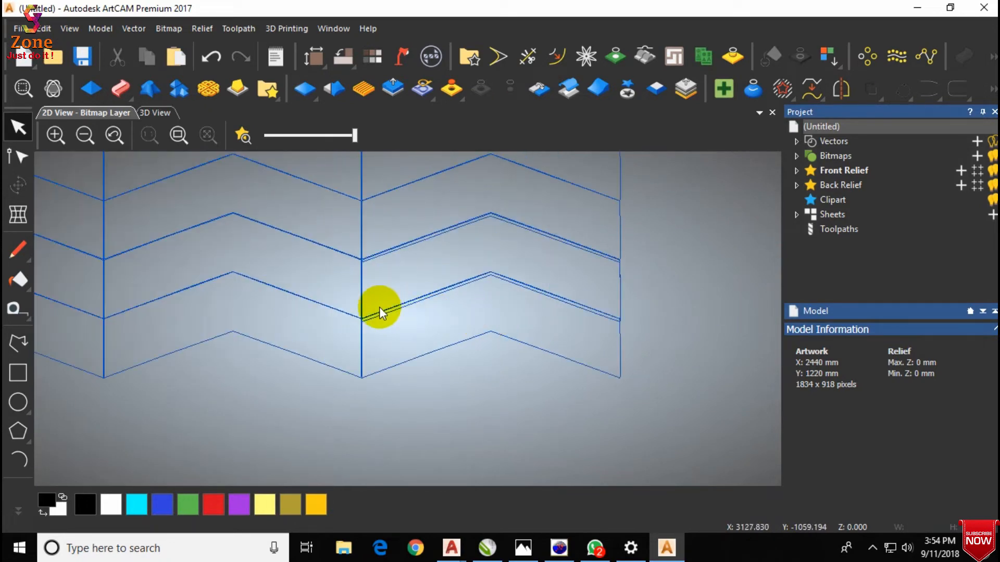
scroll(427, 323, down, 5)
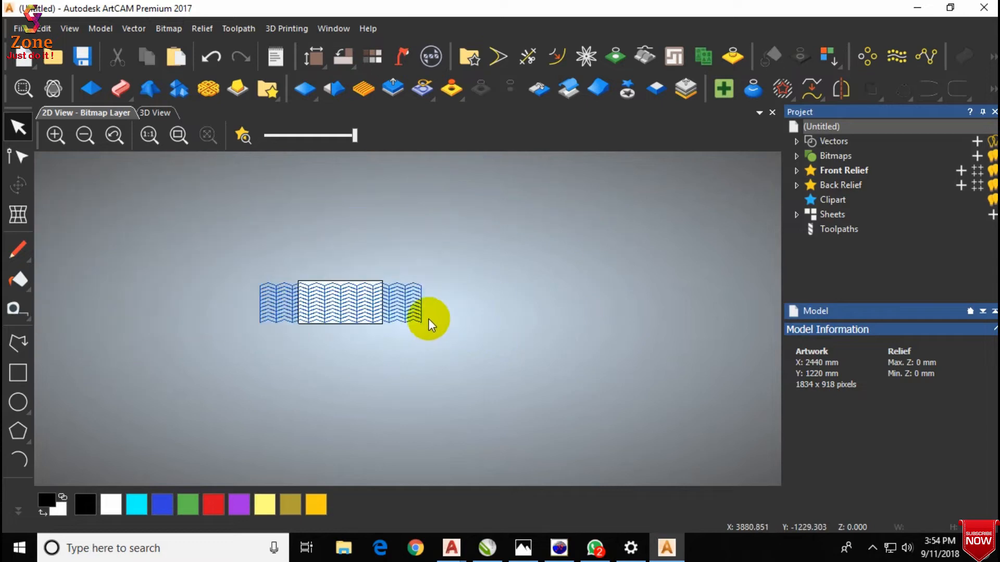
Delete the duplicate chevron in the second-lowest row of the outermost left column.
scroll(346, 299, up, 4)
scroll(390, 301, down, 2)
scroll(382, 357, up, 5)
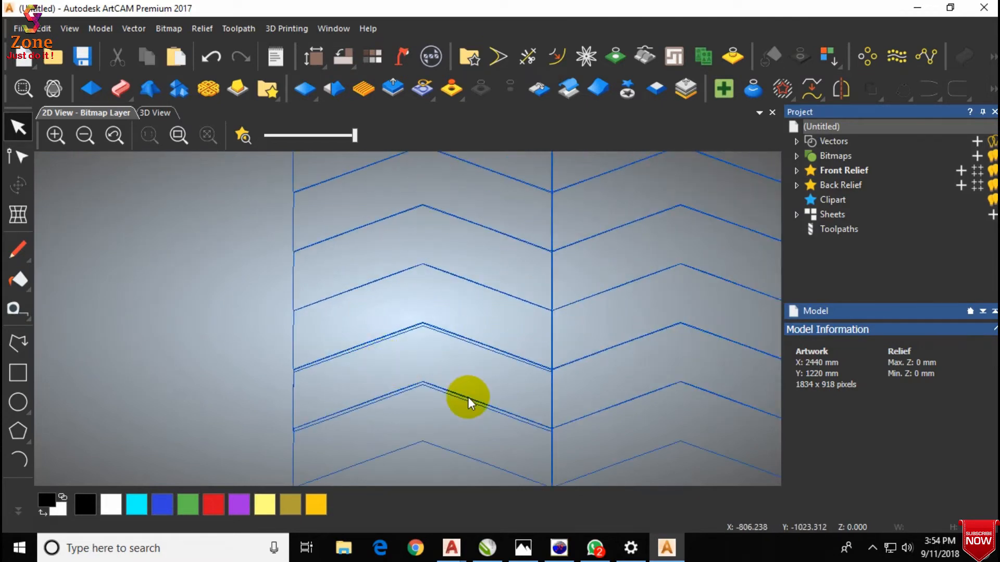
scroll(467, 397, up, 3)
scroll(474, 385, down, 1)
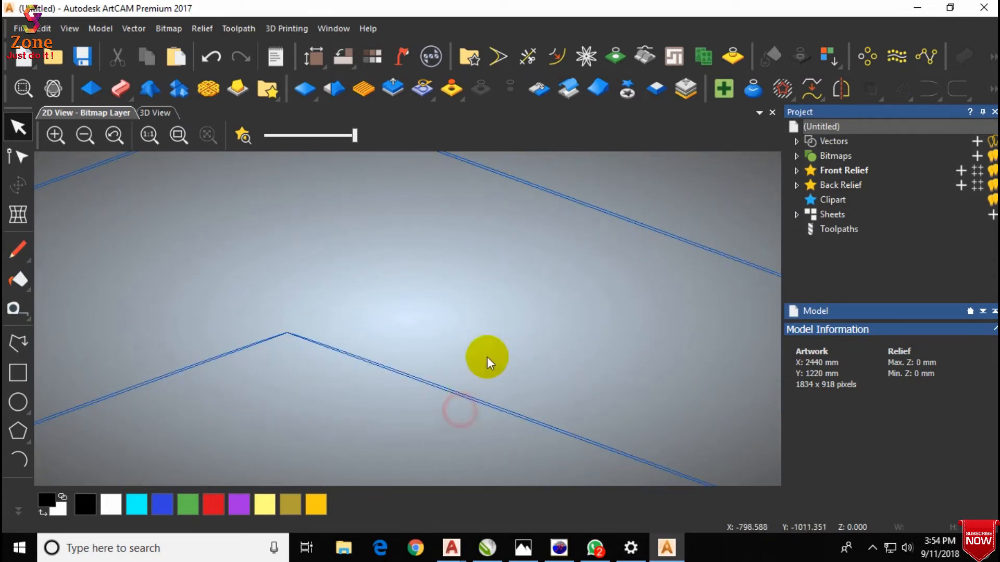
scroll(529, 285, down, 3)
scroll(529, 285, down, 3)
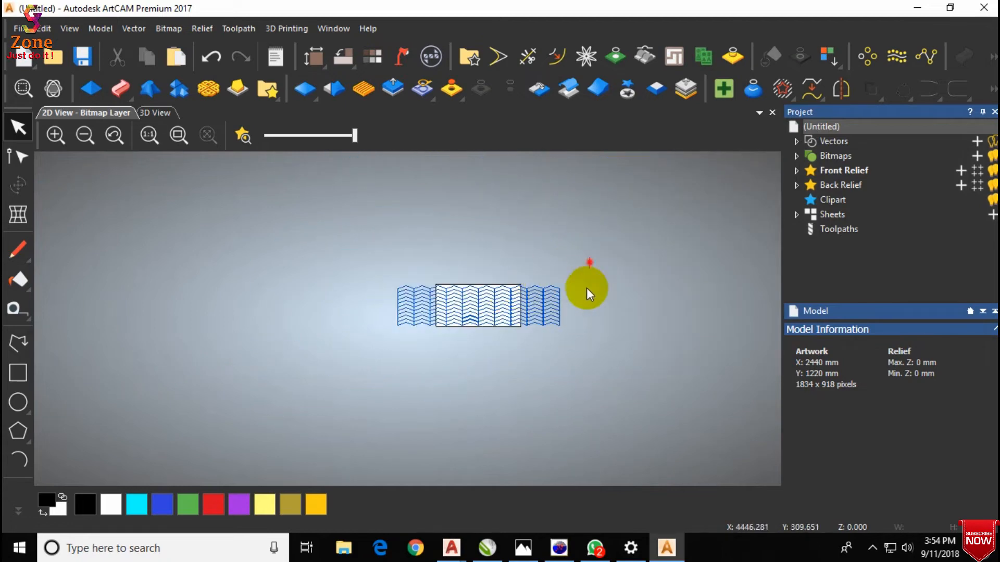
Try to block-copy the whole chevron pattern as 1 column and 2 rows with a 107 mm Y offset, and undo it.
drag(587, 286, 371, 375)
scroll(397, 318, up, 4)
scroll(398, 317, down, 3)
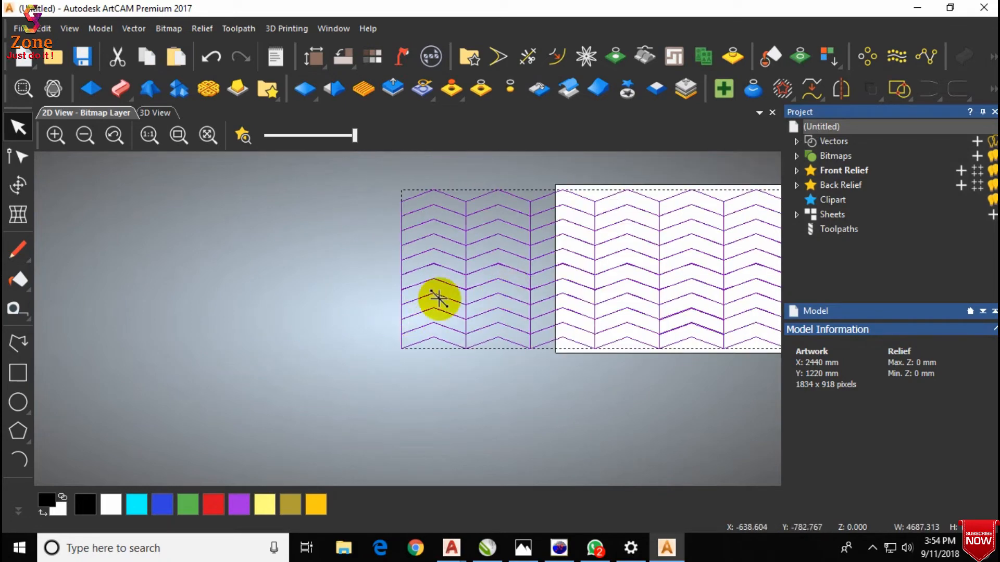
click(865, 56)
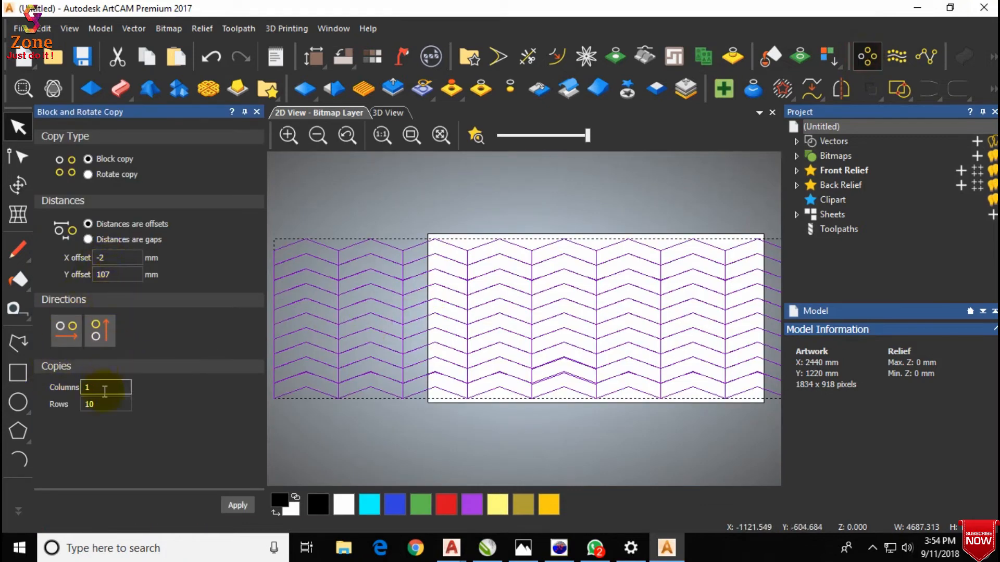
double_click(95, 404)
text(2)
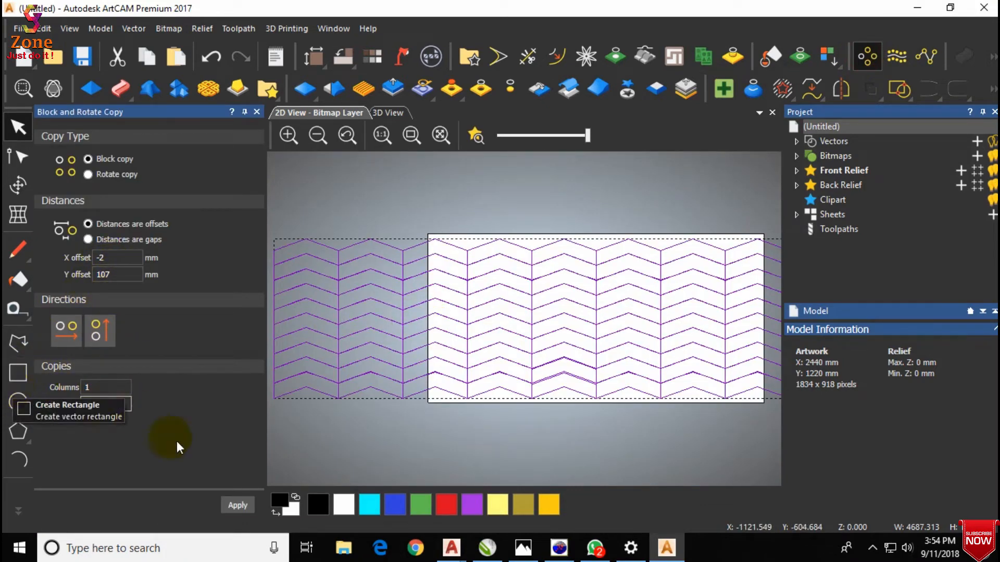
click(239, 506)
scroll(342, 379, down, 5)
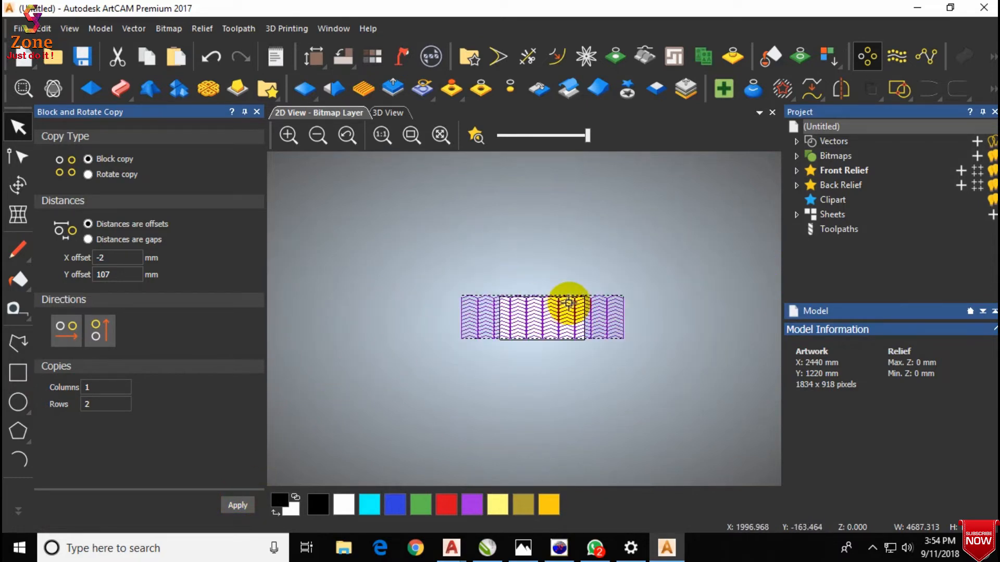
scroll(569, 303, up, 4)
key(ctrl+z)
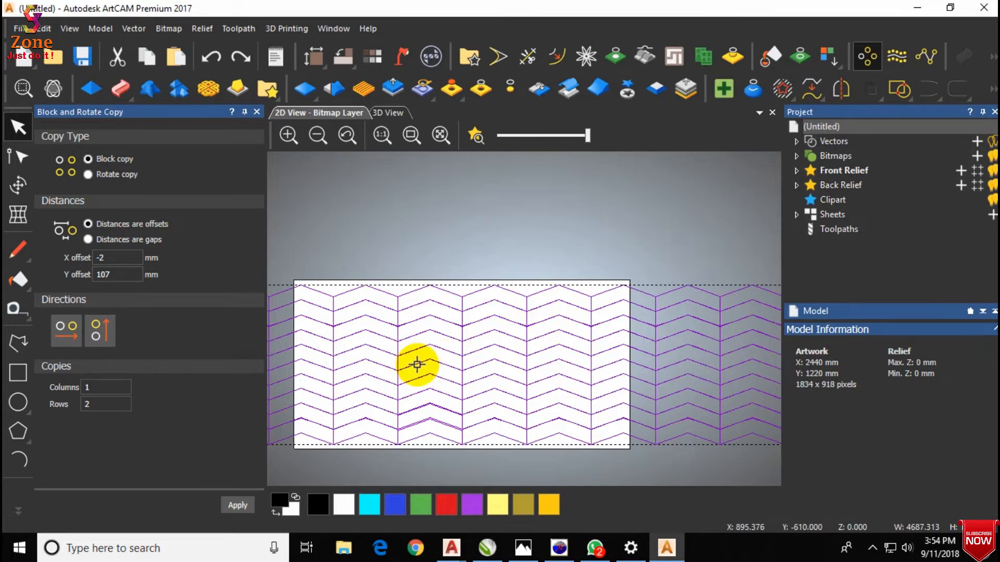
click(356, 256)
scroll(333, 303, down, 2)
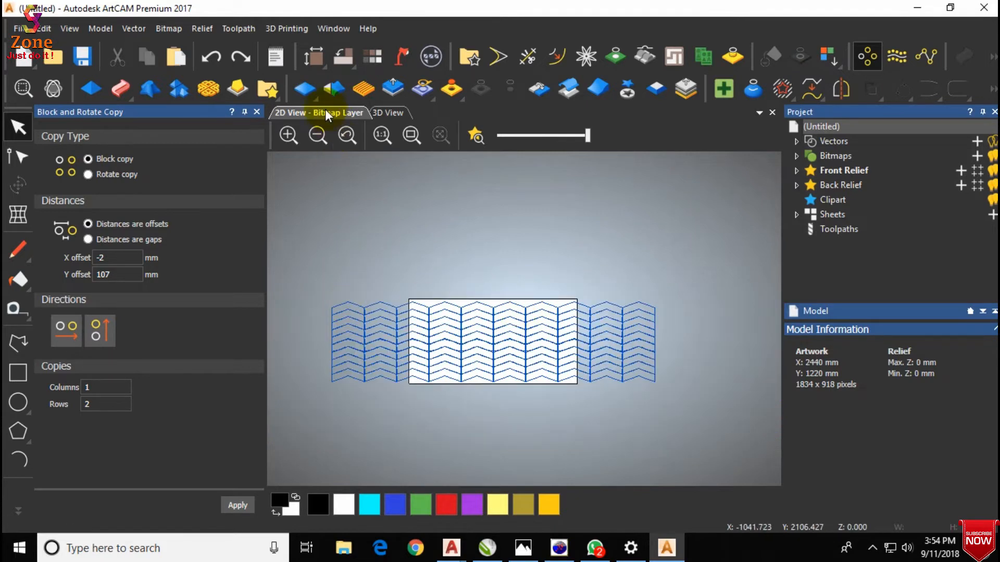
click(257, 111)
Select the whole chevron pattern and place a copy above it so the zigzag rows continue past the panel's top edge.
drag(618, 250, 201, 396)
scroll(261, 346, up, 4)
scroll(273, 375, down, 2)
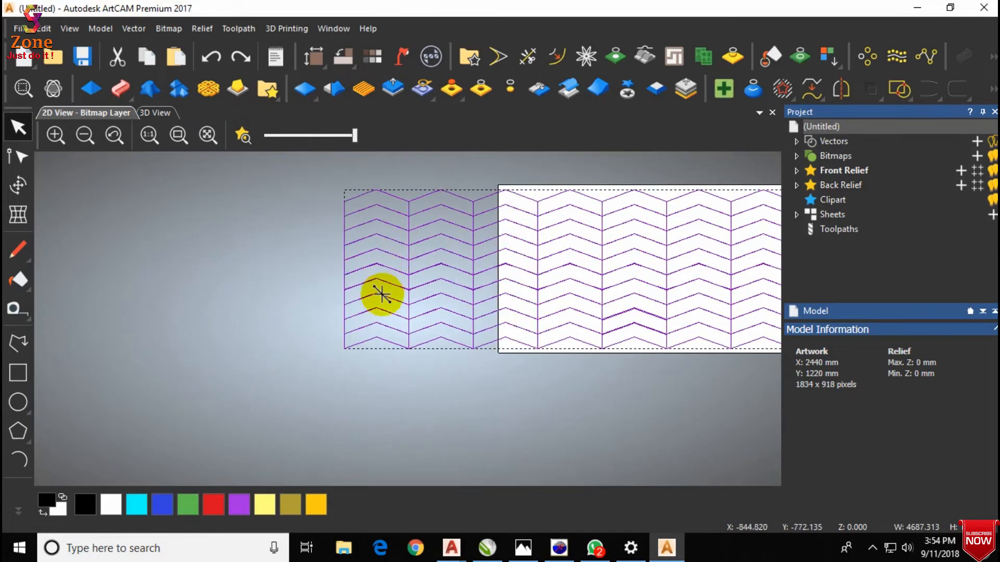
ctrl+drag(376, 337, 361, 201)
scroll(379, 189, up, 3)
scroll(358, 198, up, 2)
scroll(361, 201, down, 7)
scroll(439, 277, up, 1)
click(555, 317)
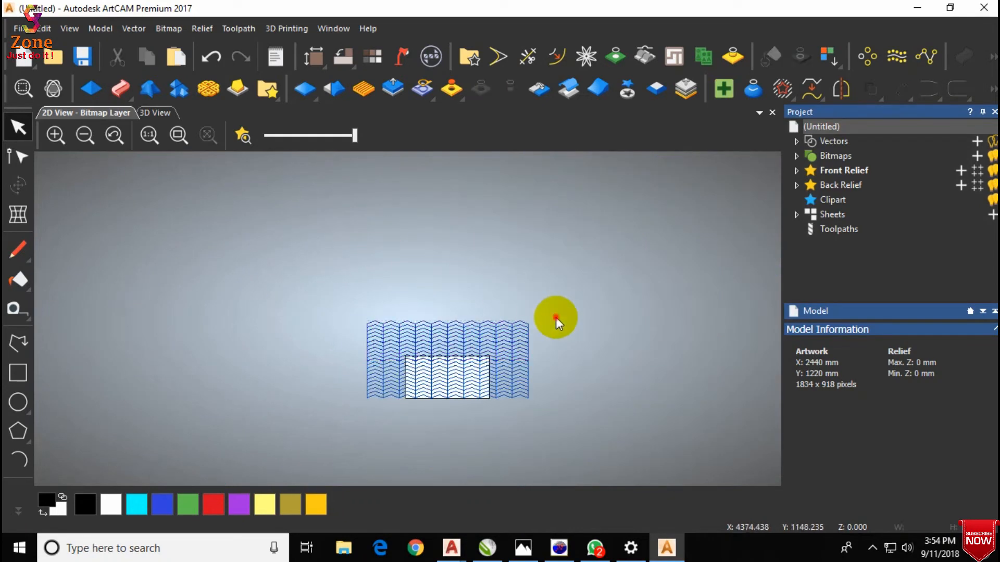
Select all the chevron rows in the 2D view and centre them on the model.
drag(593, 273, 310, 449)
scroll(468, 374, up, 4)
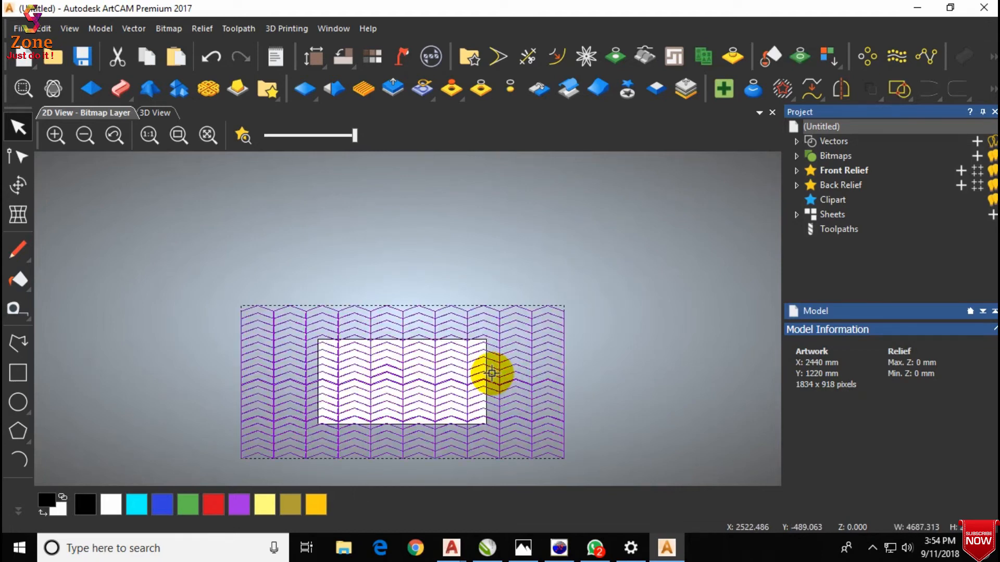
scroll(437, 372, down, 3)
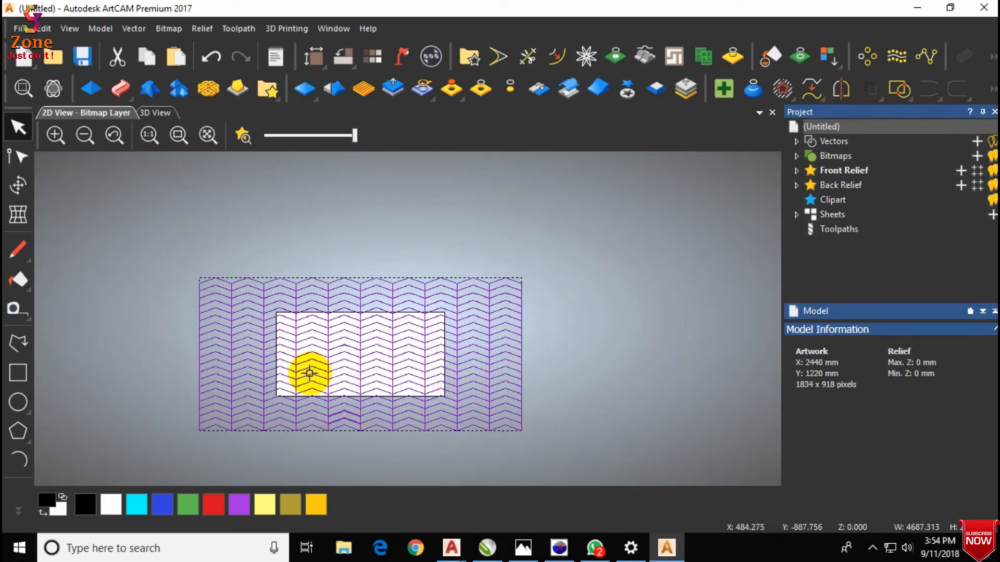
Scale the selected chevron pattern proportionally to a width of 3000 mm.
click(18, 185)
click(889, 213)
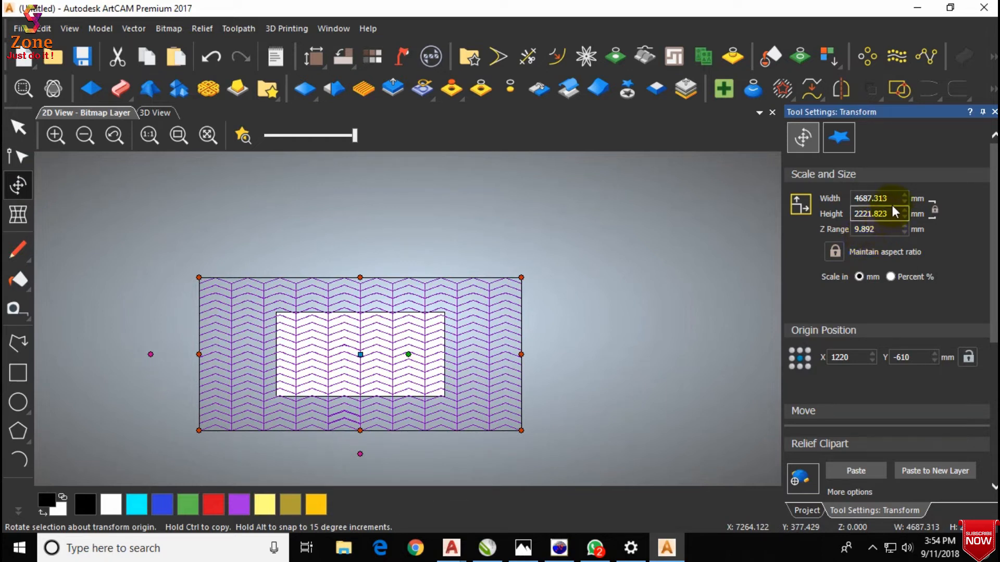
click(893, 199)
drag(895, 200, 724, 209)
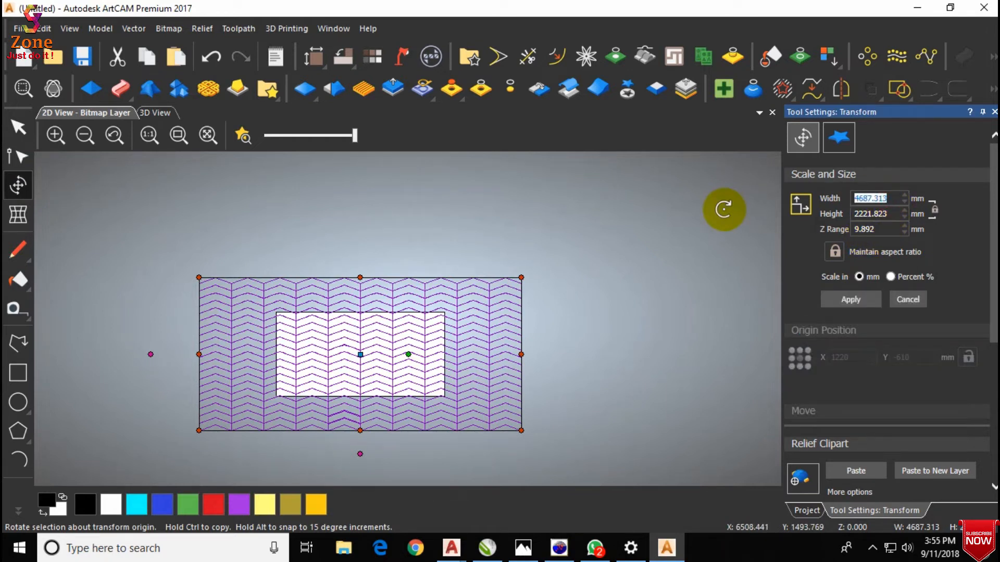
text(300)
click(850, 299)
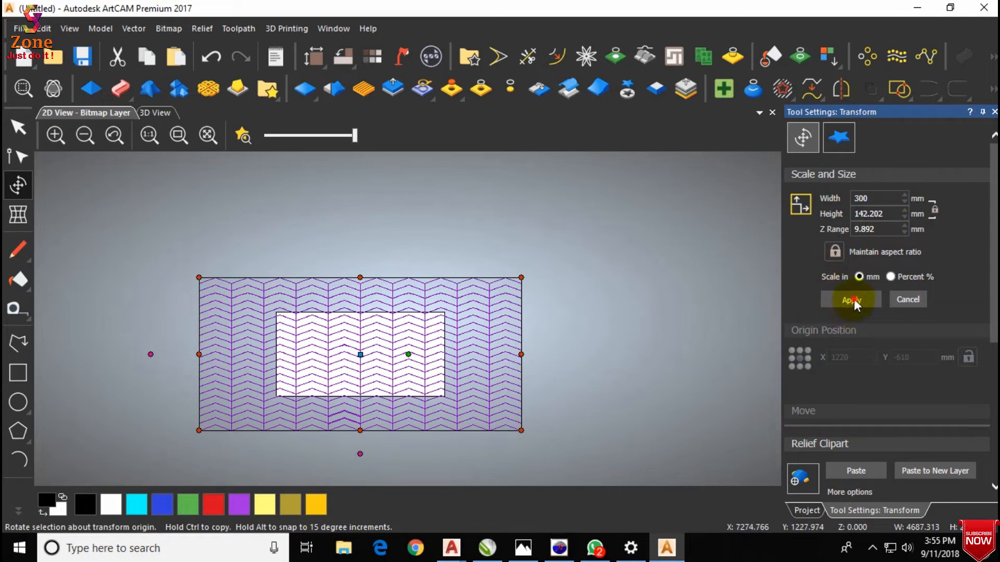
click(878, 197)
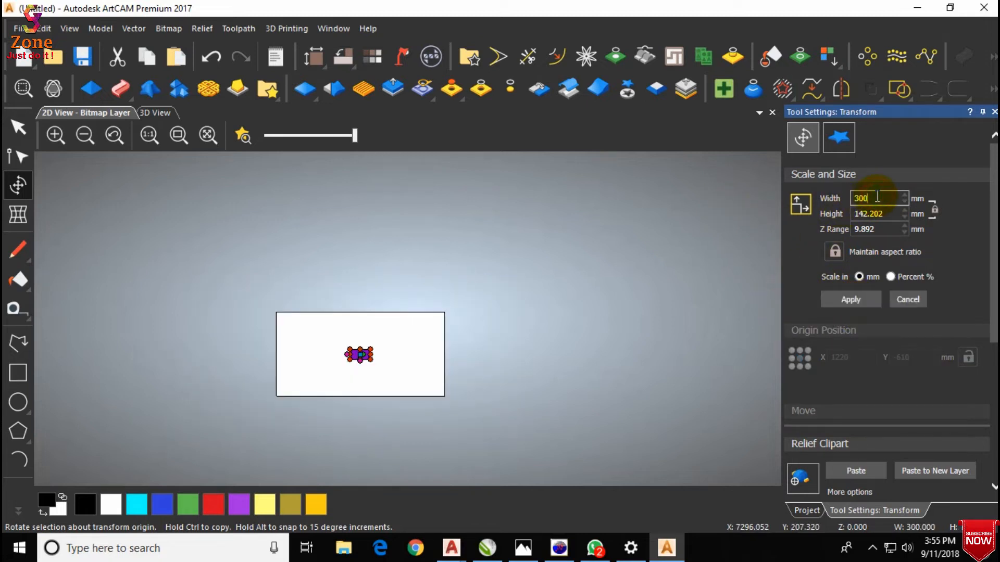
click(851, 300)
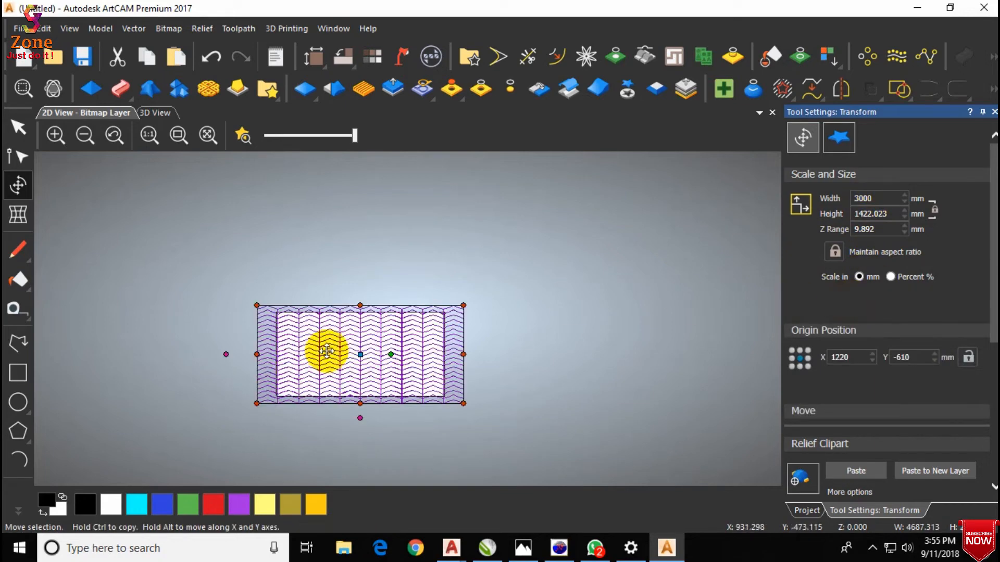
Paste the scaled chevron pattern into the front relief.
scroll(324, 350, up, 8)
scroll(320, 357, down, 4)
scroll(324, 359, down, 3)
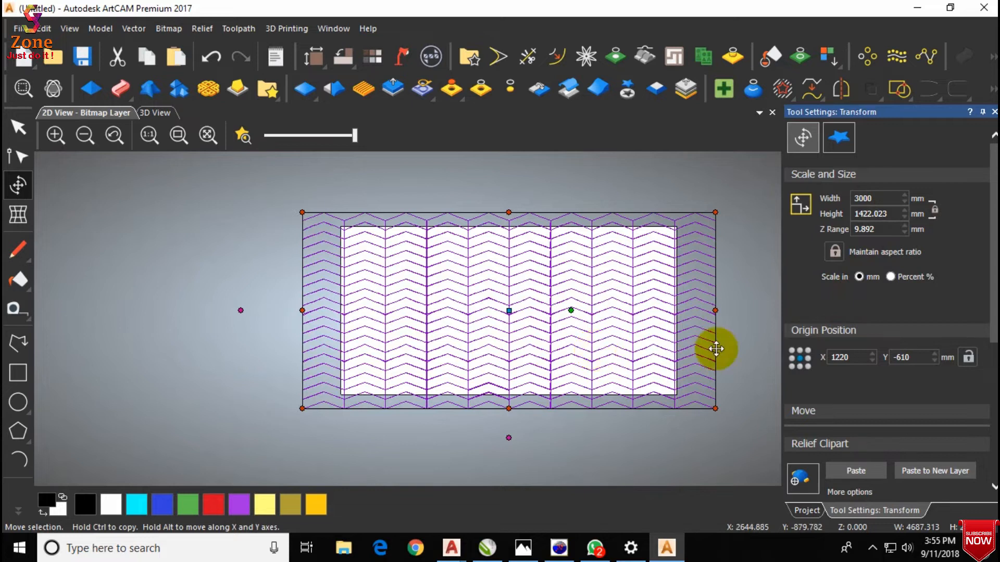
click(857, 473)
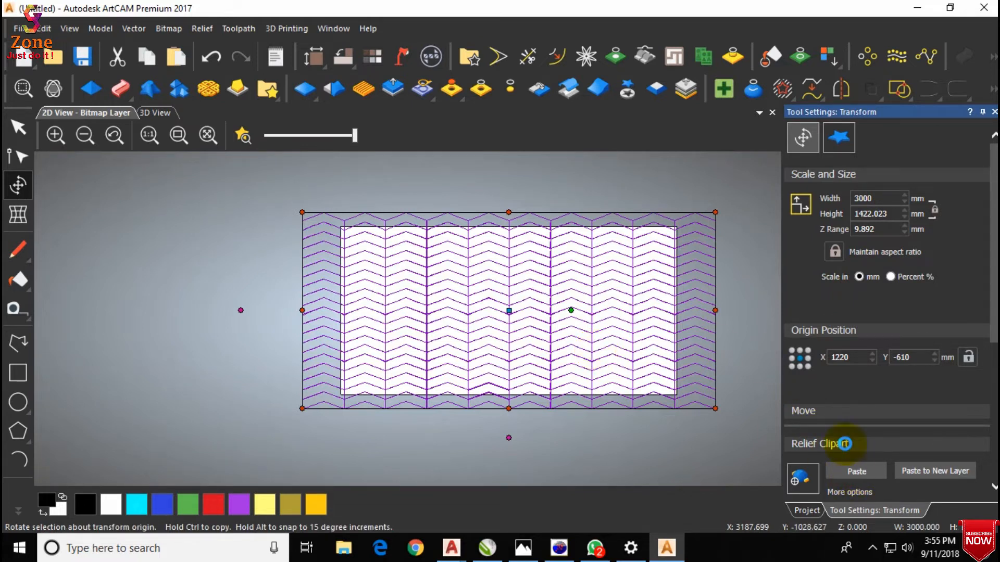
click(622, 338)
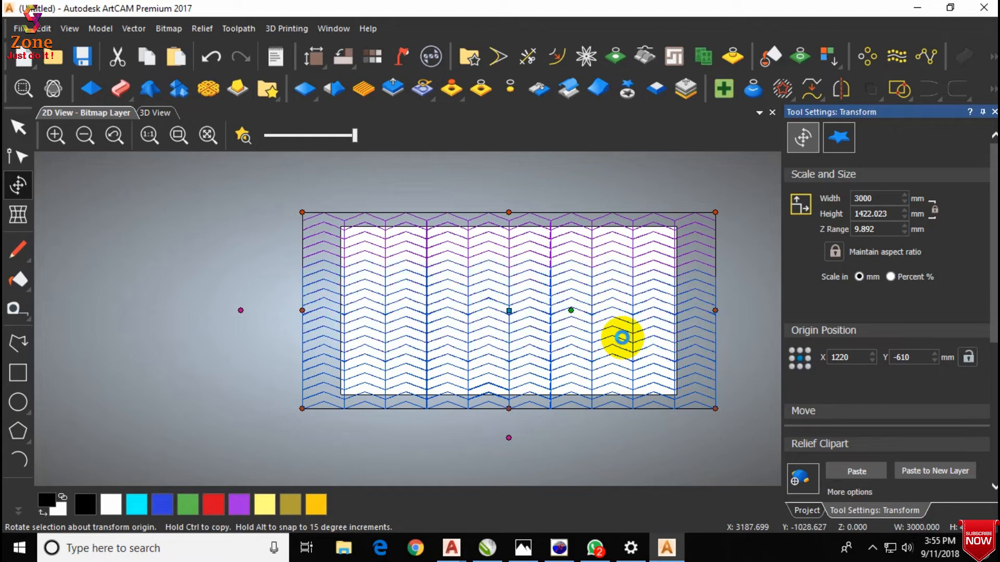
Show the relief preview in the 2D view and check the chevron rows for gaps or overlaps.
scroll(551, 315, down, 2)
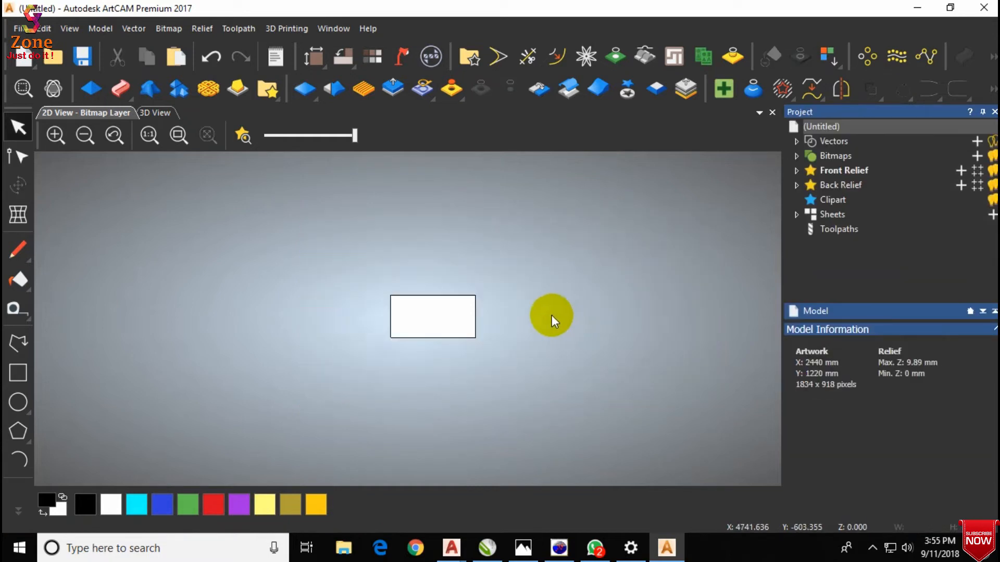
scroll(473, 298, up, 1)
click(244, 135)
scroll(372, 345, up, 3)
scroll(372, 344, down, 1)
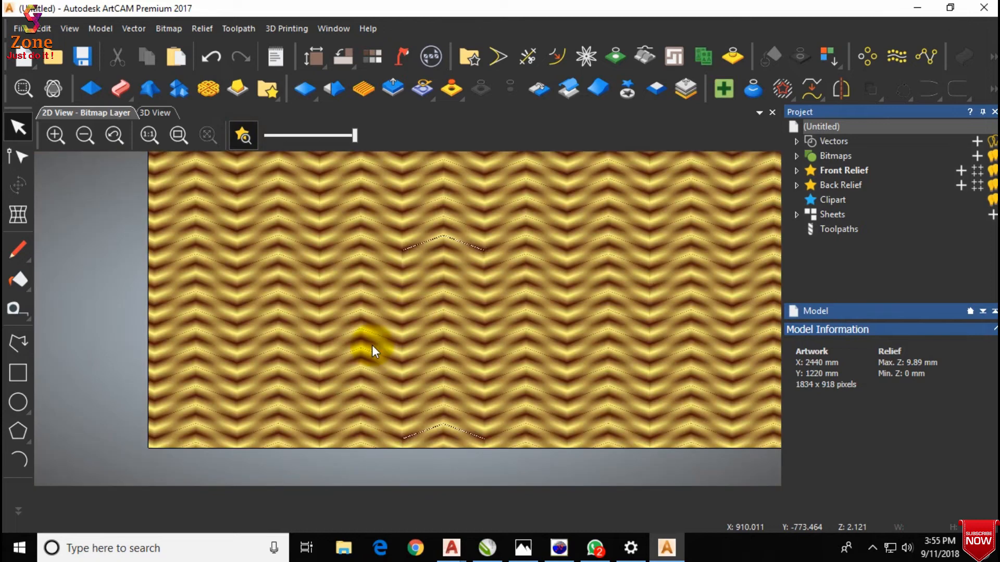
scroll(442, 226, up, 3)
scroll(375, 301, down, 4)
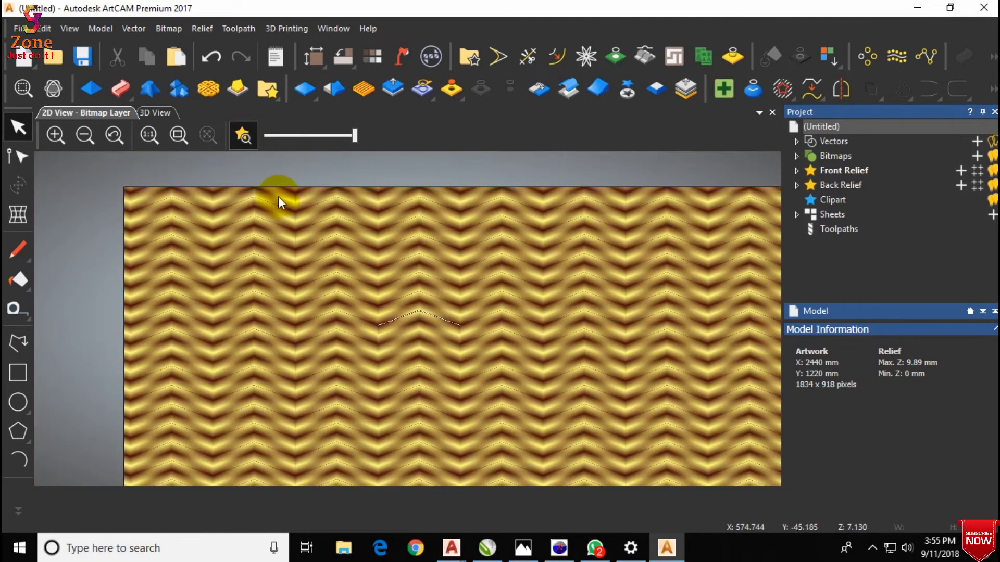
Switch to the 3D view and examine the chevron relief surface close up from an angle.
click(147, 114)
scroll(466, 312, up, 5)
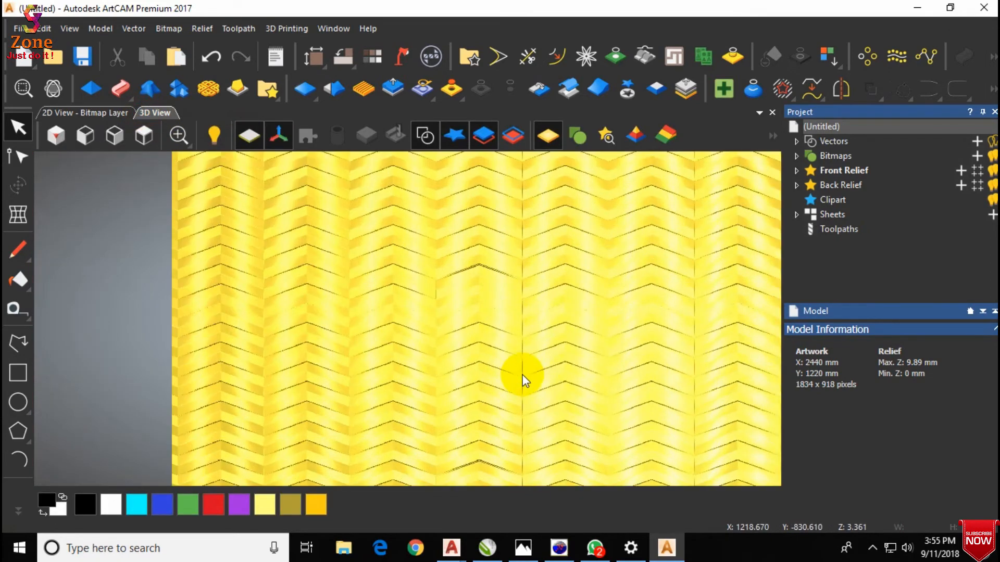
drag(497, 334, 510, 220)
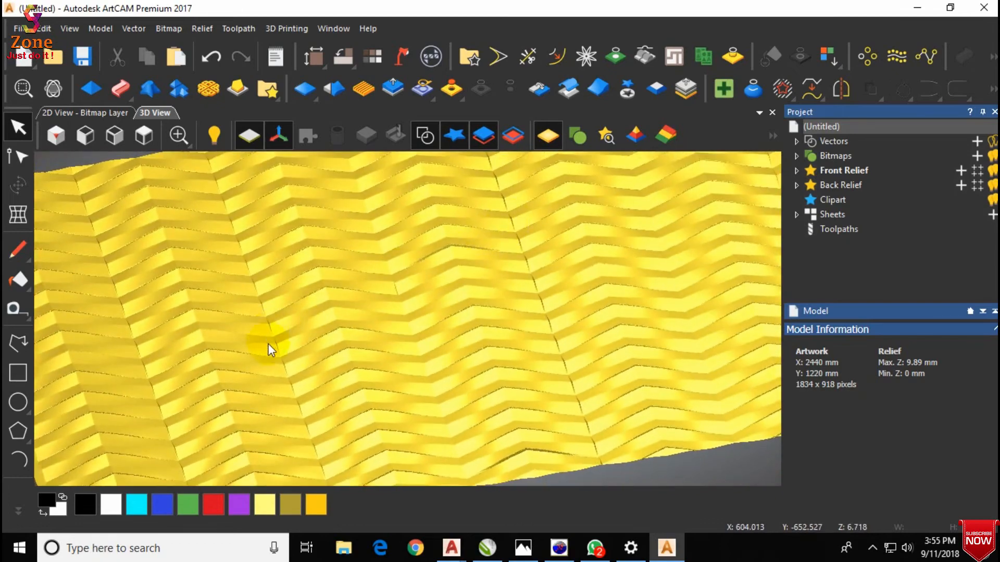
scroll(348, 382, up, 5)
drag(349, 382, 667, 344)
Try smoothing the whole relief layer at 26% and 52% strength, checking the chevron surface in the preview.
click(333, 89)
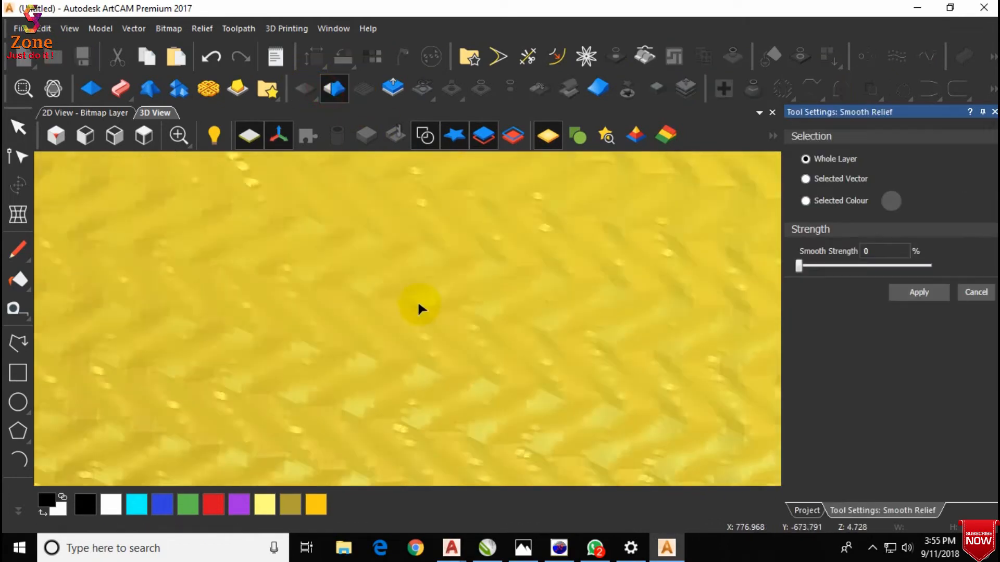
drag(799, 266, 833, 266)
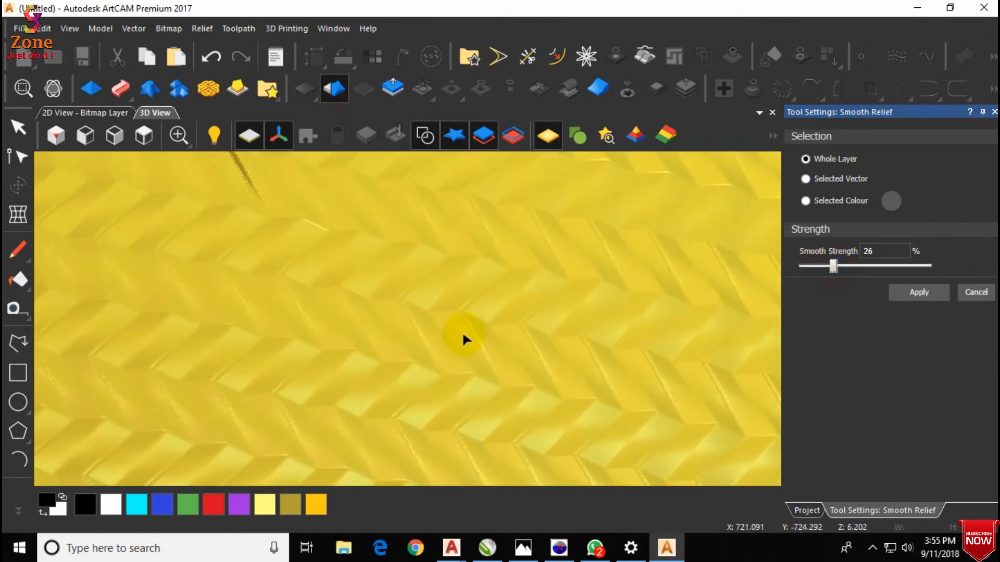
drag(461, 332, 480, 217)
scroll(479, 214, up, 6)
drag(522, 294, 633, 213)
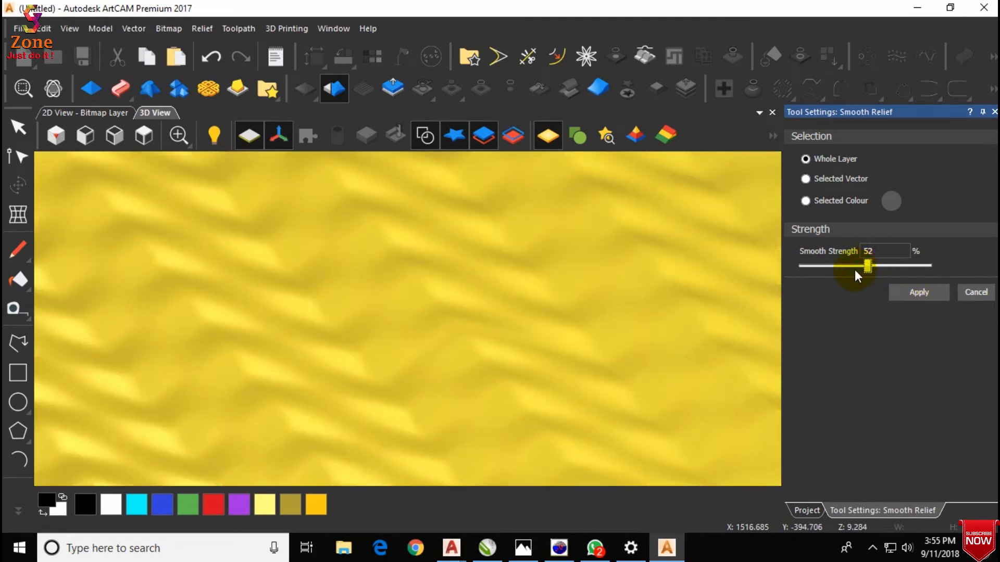
scroll(457, 312, down, 5)
drag(452, 327, 296, 341)
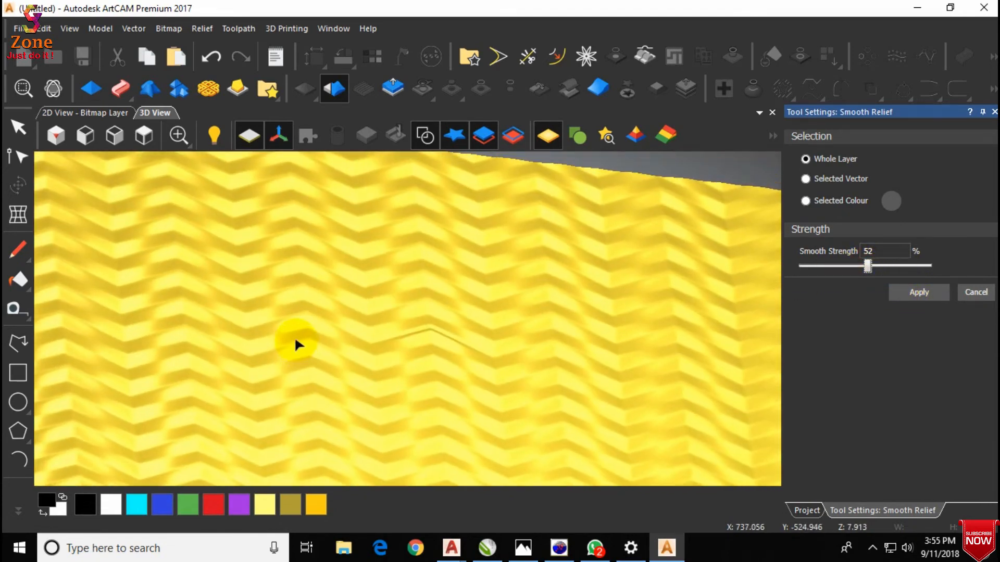
scroll(402, 286, down, 5)
drag(401, 286, 257, 300)
scroll(376, 318, up, 5)
drag(377, 324, 627, 278)
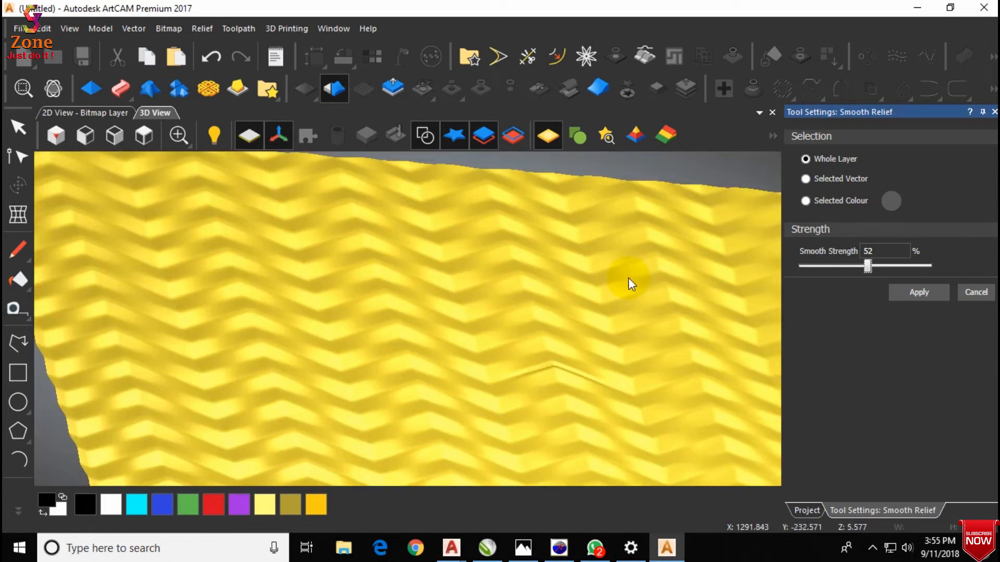
scroll(365, 308, down, 3)
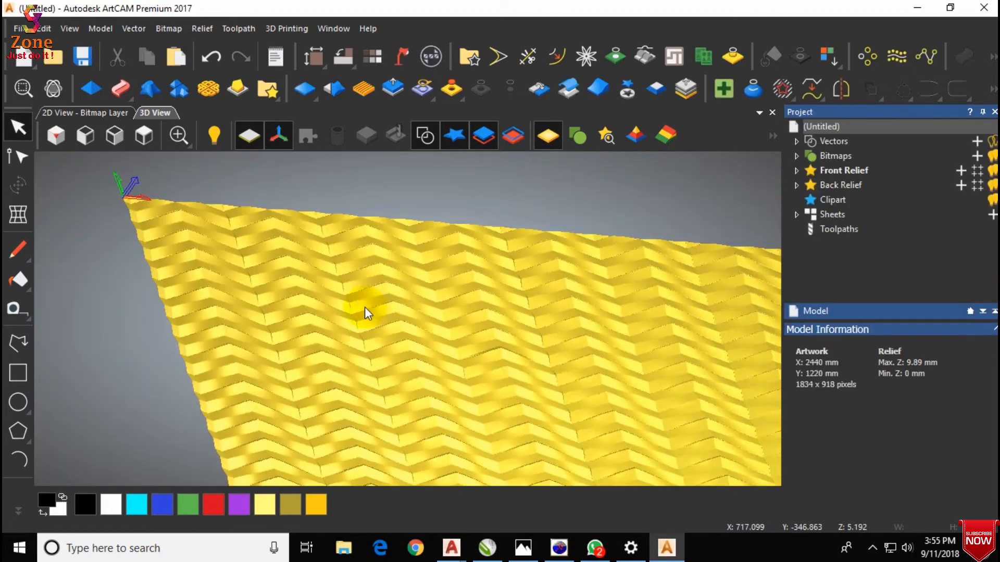
Examine the chevron edges of the relief close up in 3D for jagged steps.
drag(364, 308, 483, 320)
scroll(285, 312, up, 6)
scroll(483, 320, down, 2)
scroll(380, 398, up, 5)
scroll(579, 369, down, 3)
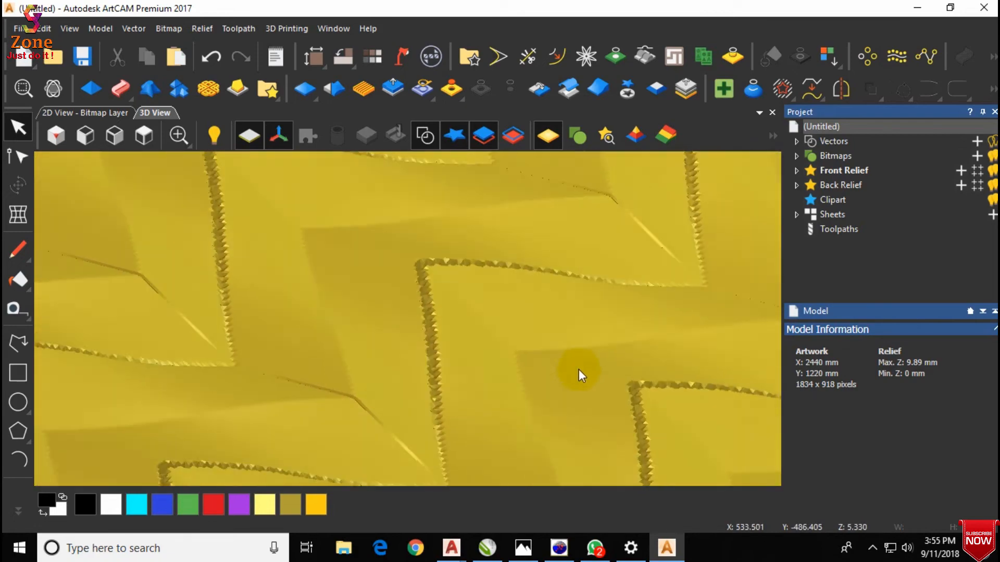
scroll(339, 414, up, 6)
scroll(397, 355, down, 5)
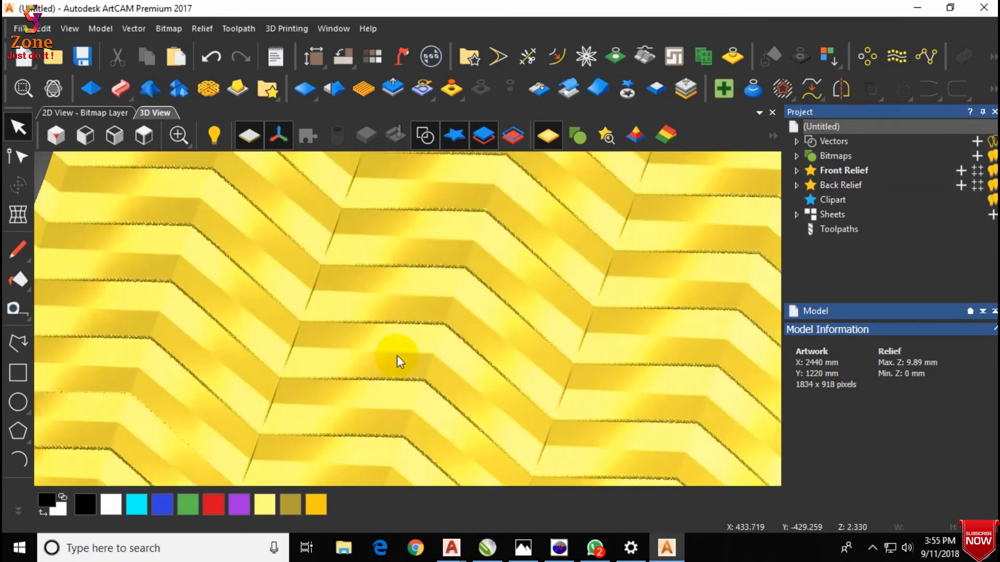
scroll(478, 324, up, 2)
mouse_move(500, 355)
mouse_down()
mouse_move(446, 370)
mouse_move(500, 358)
mouse_up()
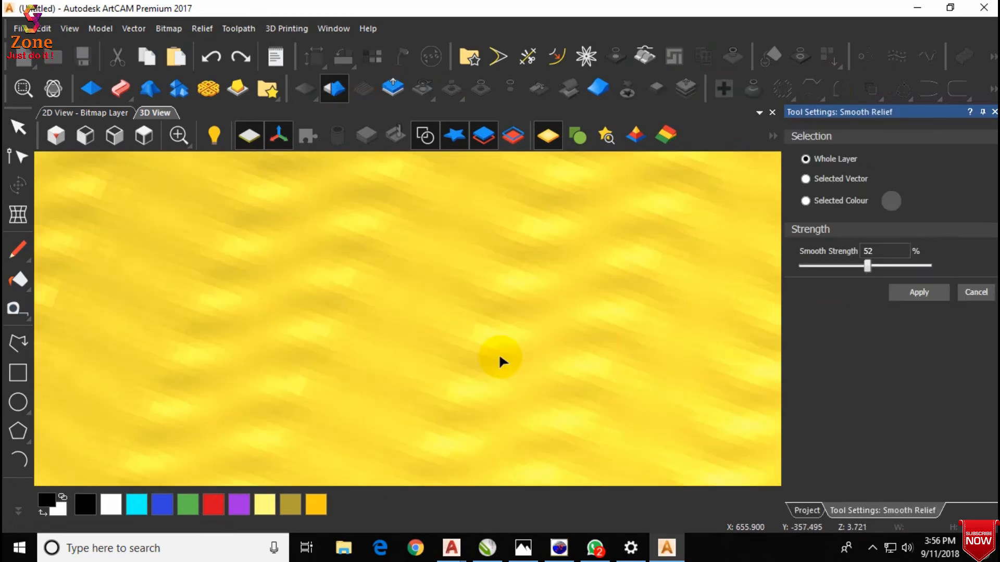
key(Escape)
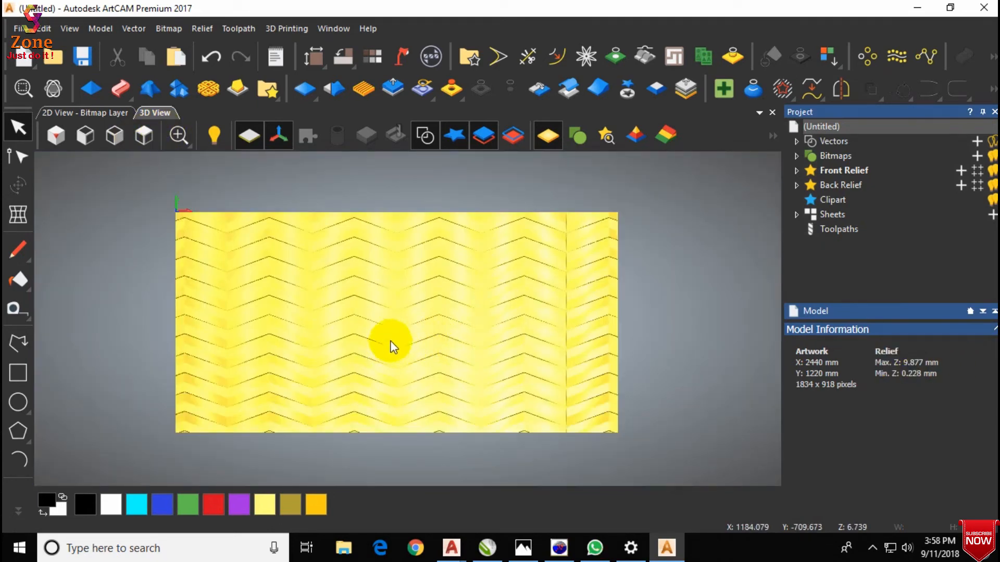
scroll(382, 337, up, 1)
scroll(381, 341, down, 1)
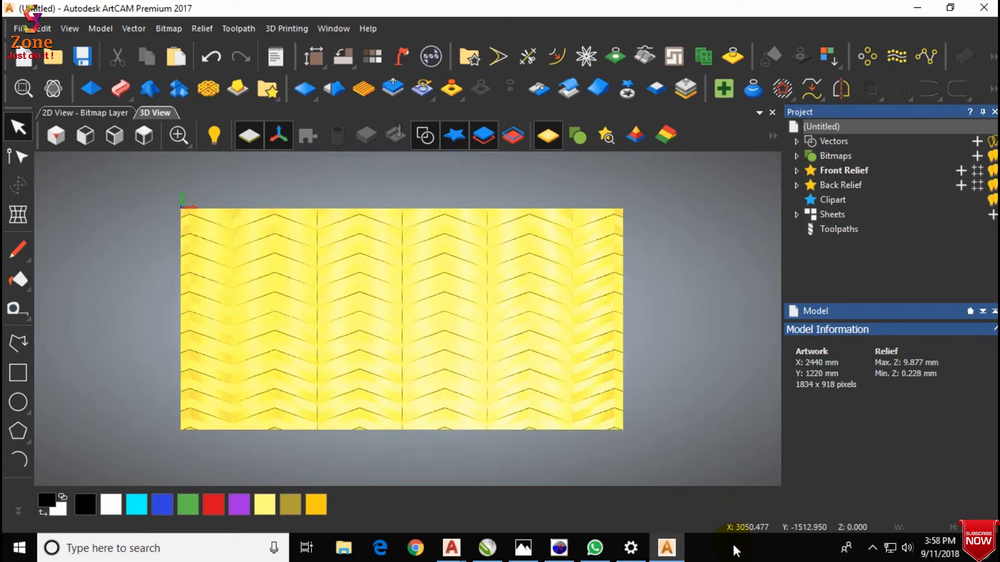
click(871, 548)
scroll(355, 312, down, 1)
scroll(359, 312, up, 3)
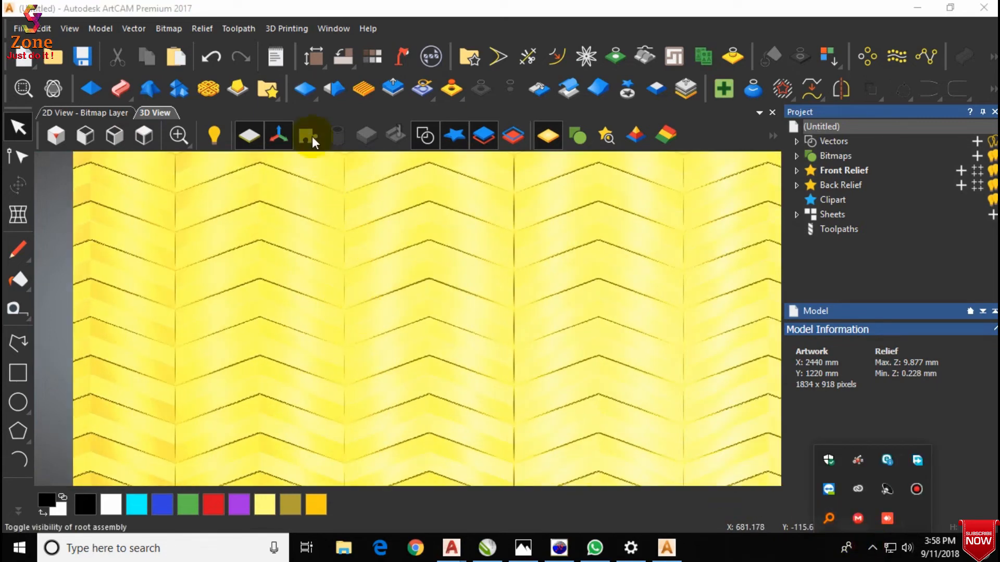
Smooth the whole relief layer at 38% strength.
click(334, 89)
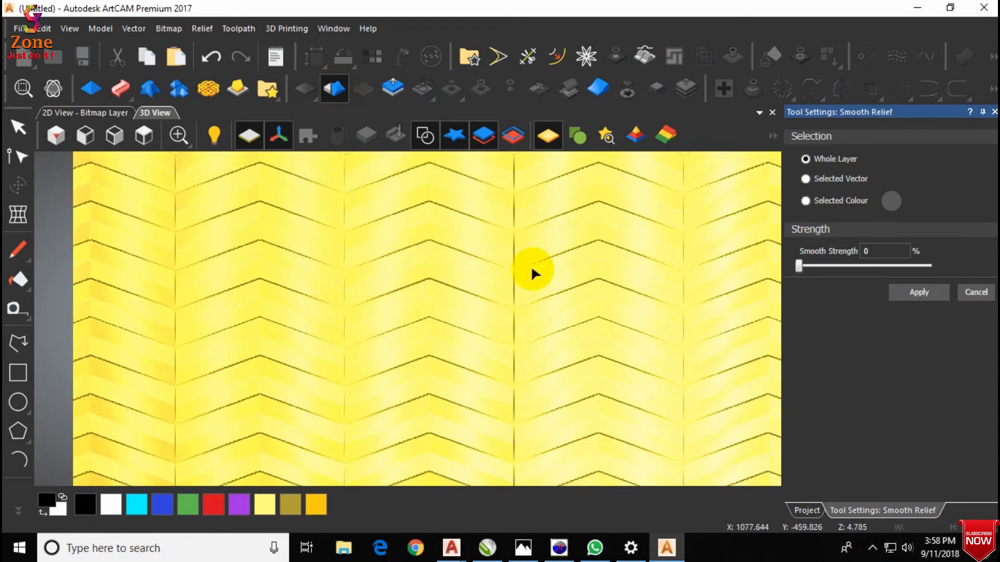
click(818, 267)
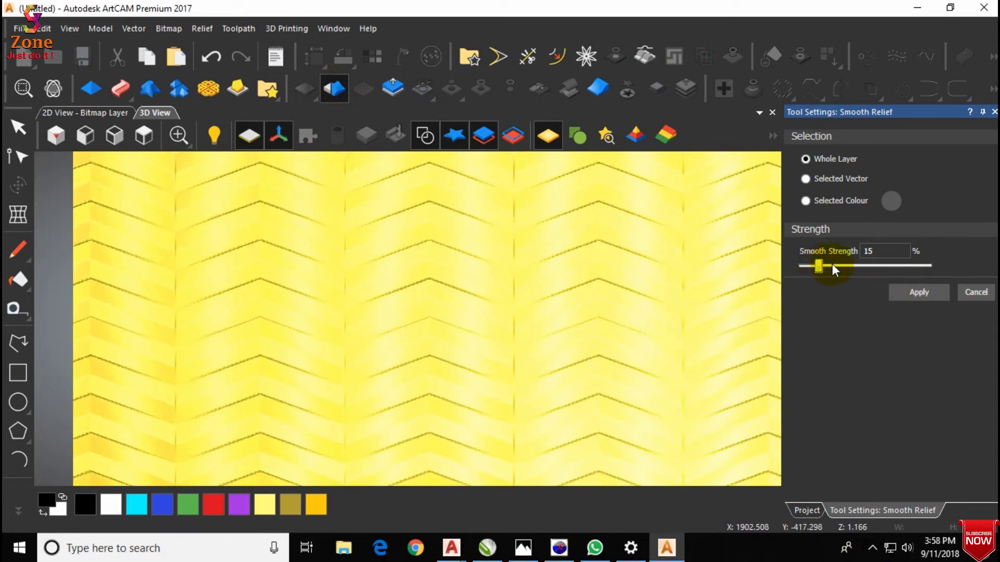
click(833, 265)
drag(398, 227, 582, 267)
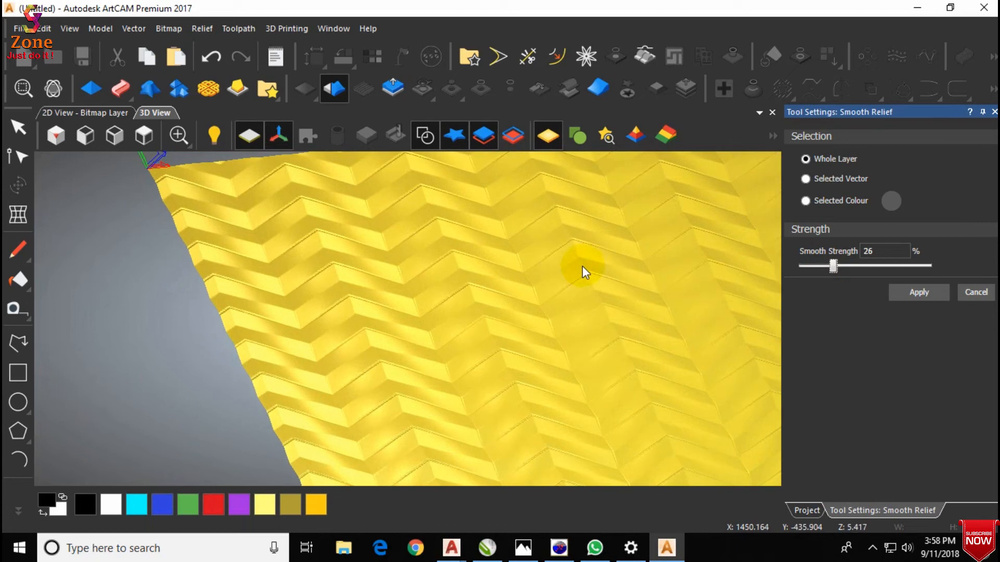
click(848, 266)
scroll(343, 295, up, 3)
drag(351, 317, 442, 303)
click(919, 292)
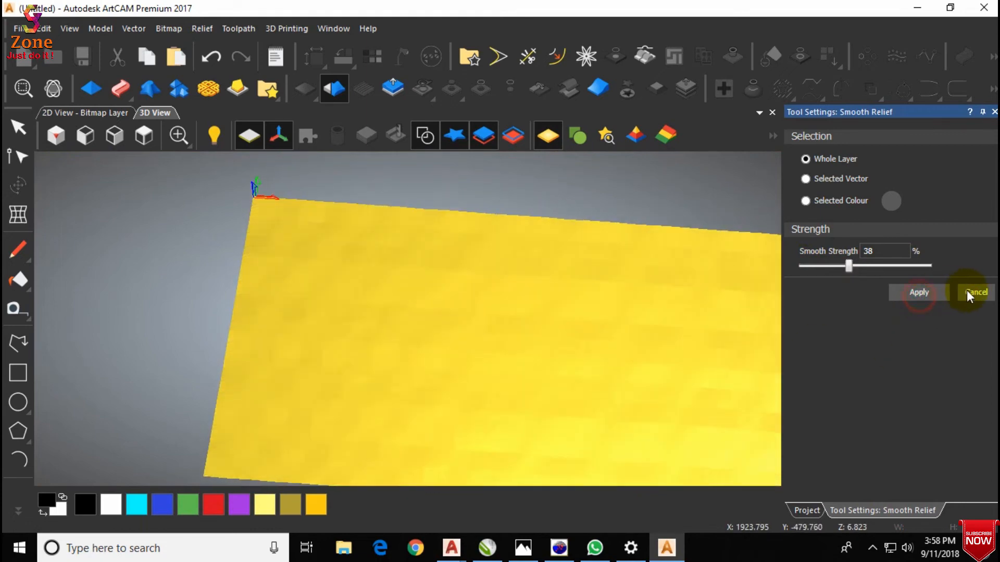
click(975, 292)
Scale the smoothed chevron relief to a height of 10 mm without a mask.
scroll(418, 377, down, 2)
drag(418, 377, 428, 289)
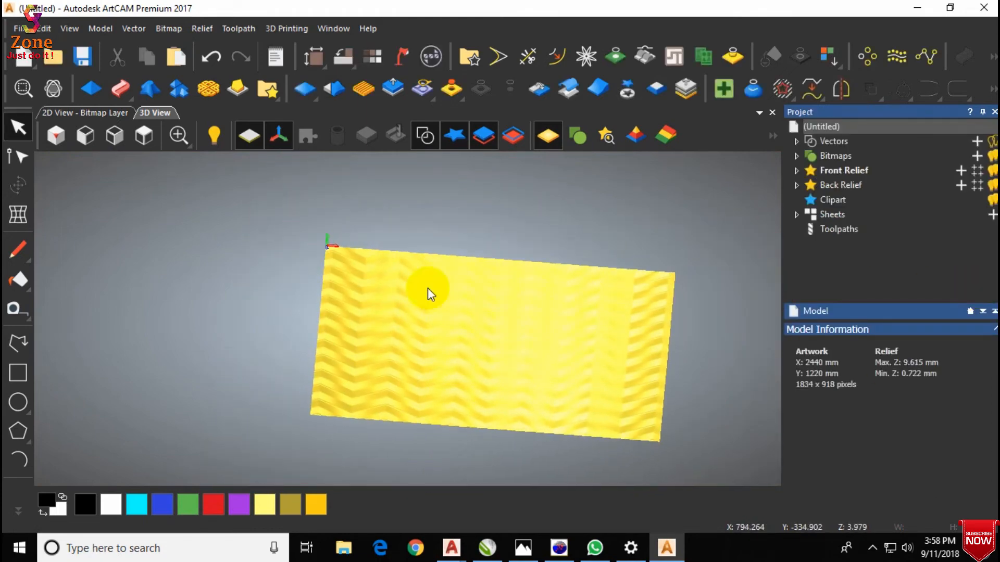
click(152, 134)
scroll(363, 286, up, 2)
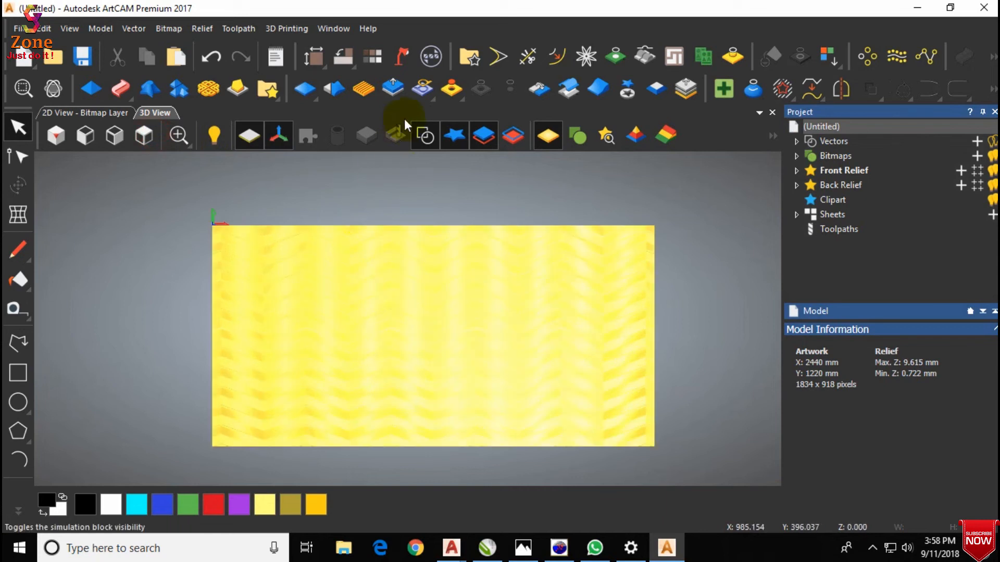
click(392, 89)
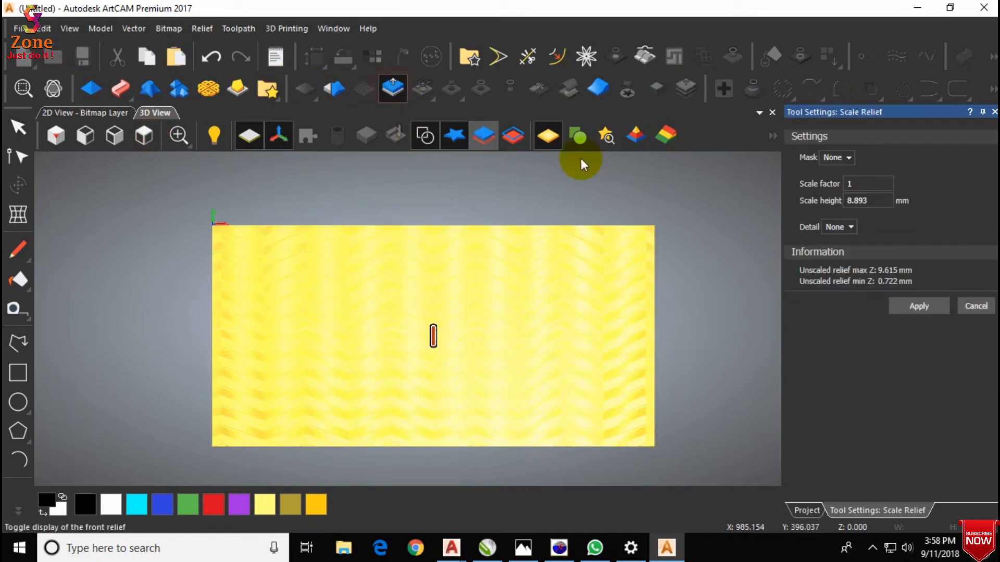
click(862, 201)
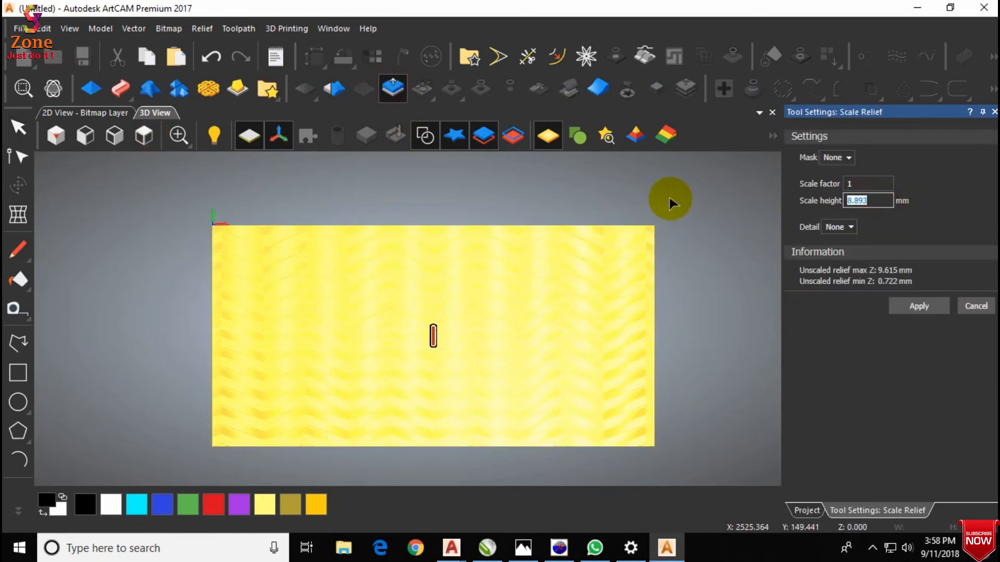
text(10)
key(Tab)
click(916, 307)
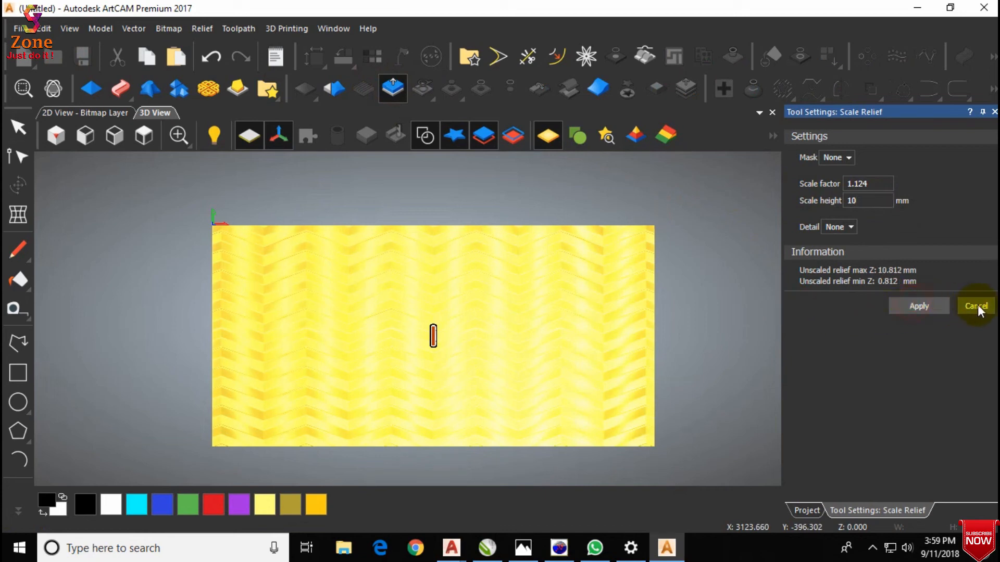
Examine the scaled chevron relief in the 3D view and as a preview in the 2D view.
scroll(438, 348, up, 5)
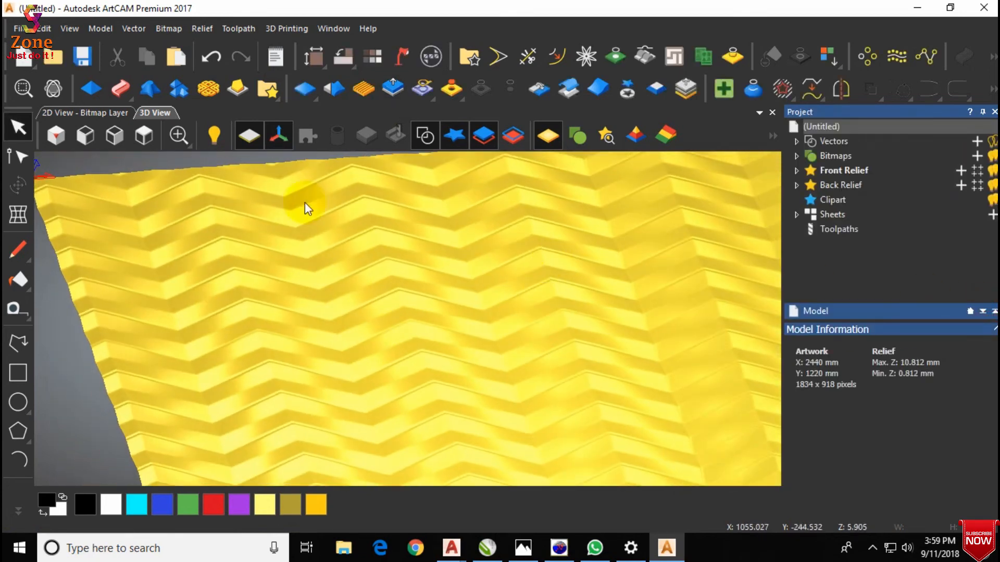
click(88, 112)
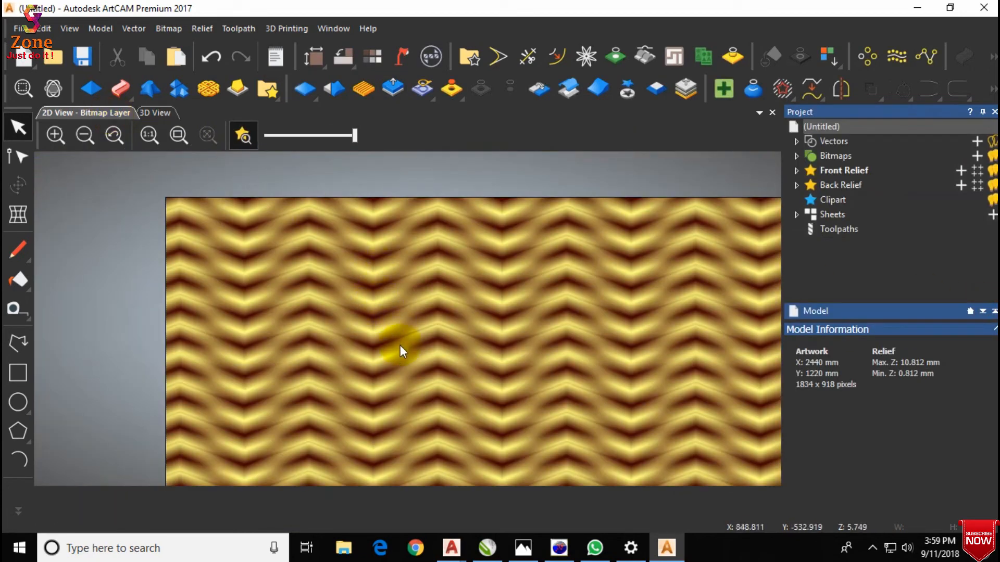
scroll(400, 348, down, 3)
scroll(433, 354, up, 4)
scroll(417, 335, up, 2)
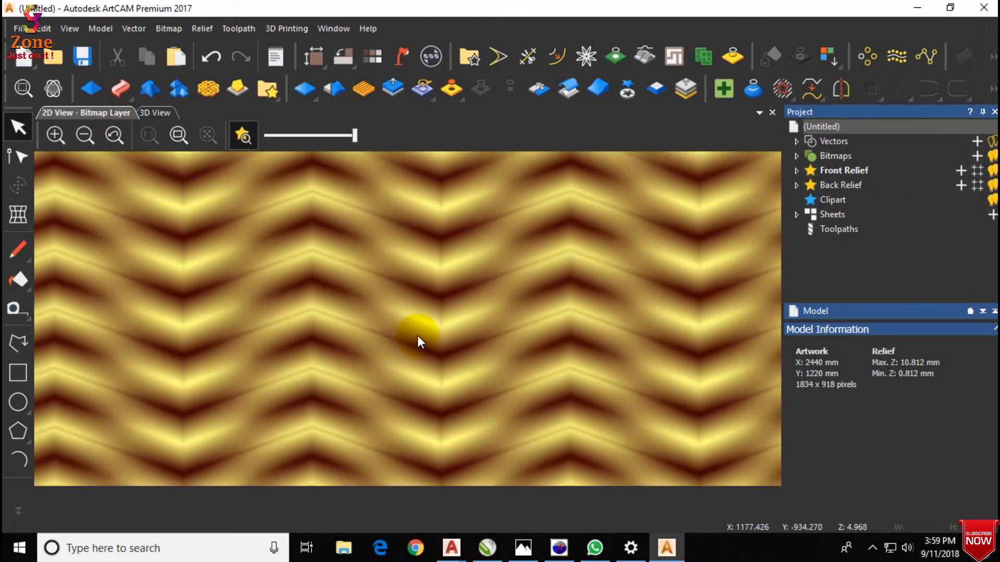
click(158, 112)
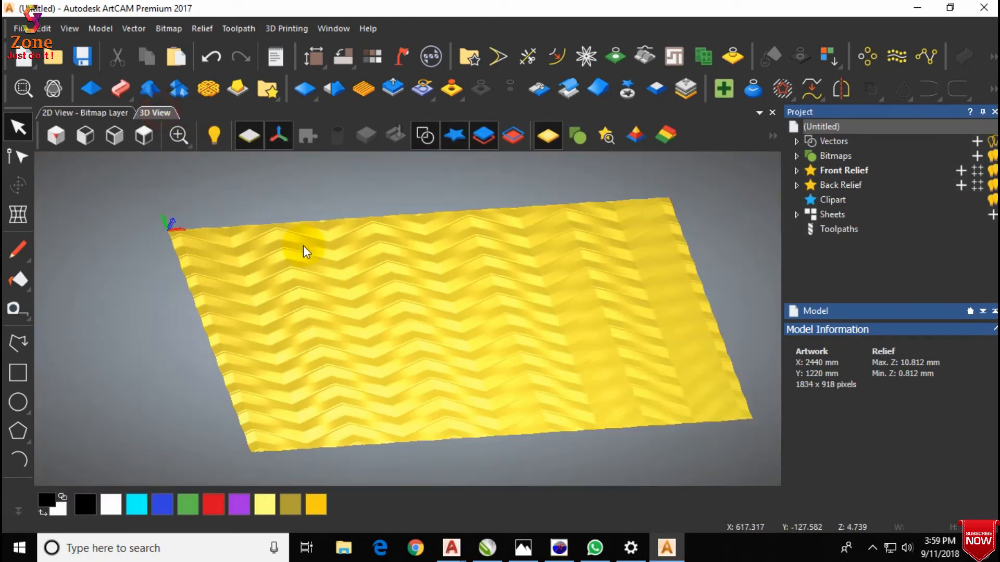
click(144, 136)
scroll(358, 302, up, 2)
scroll(470, 377, up, 2)
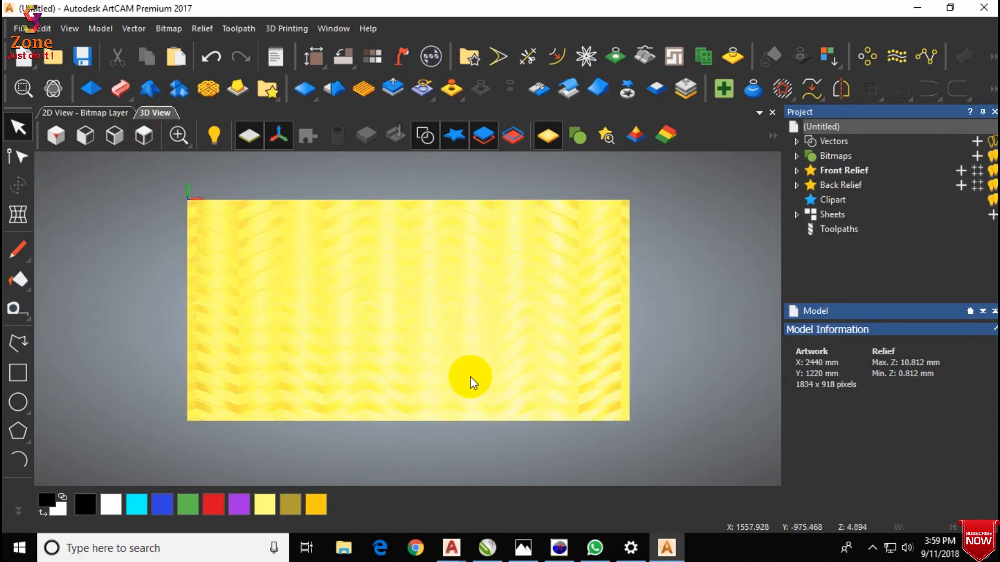
Apply the Brushed Gold reflection map to the relief material and view the panel at an angle.
click(401, 58)
scroll(203, 388, down, 1)
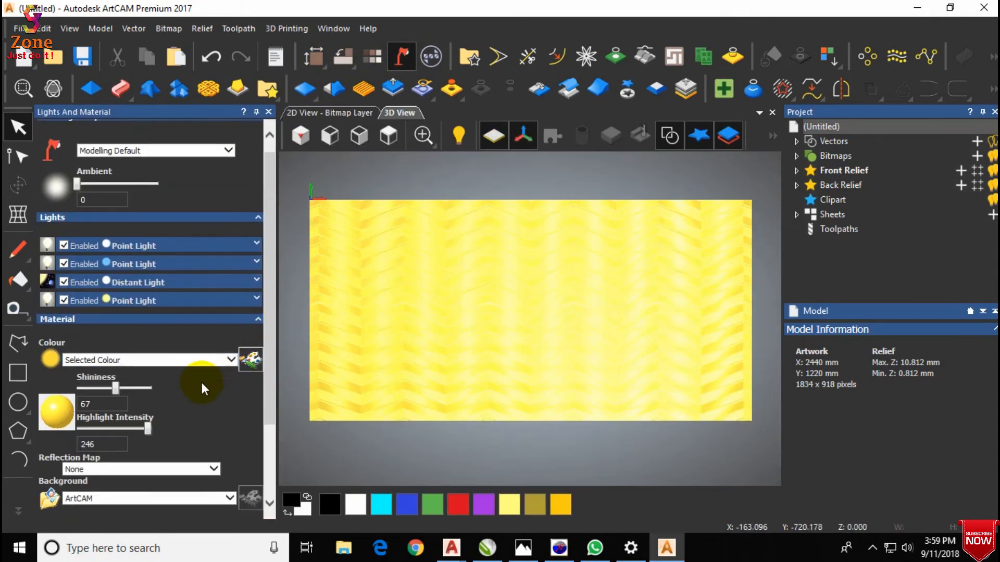
scroll(203, 388, down, 2)
click(213, 391)
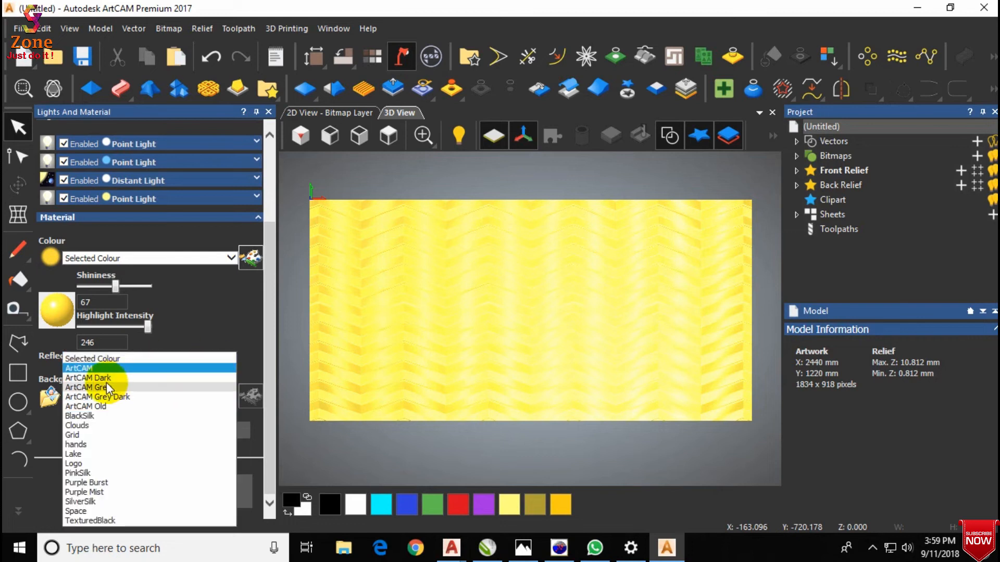
click(200, 338)
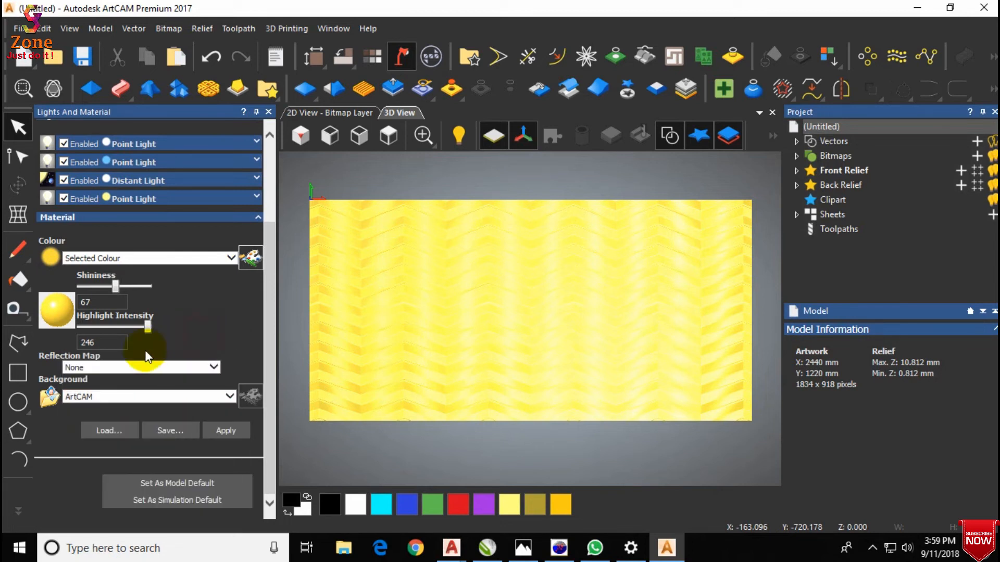
click(167, 372)
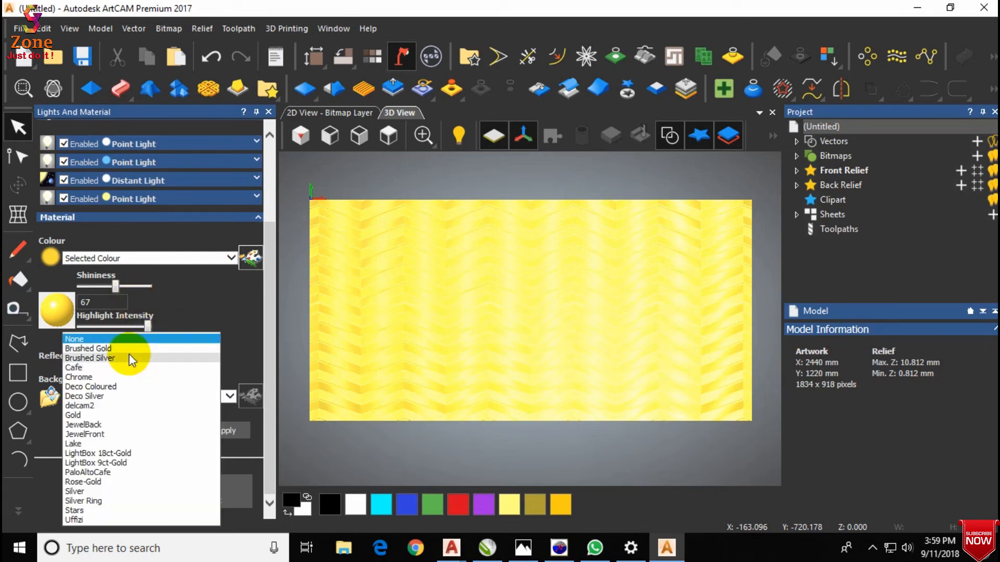
click(136, 340)
click(231, 430)
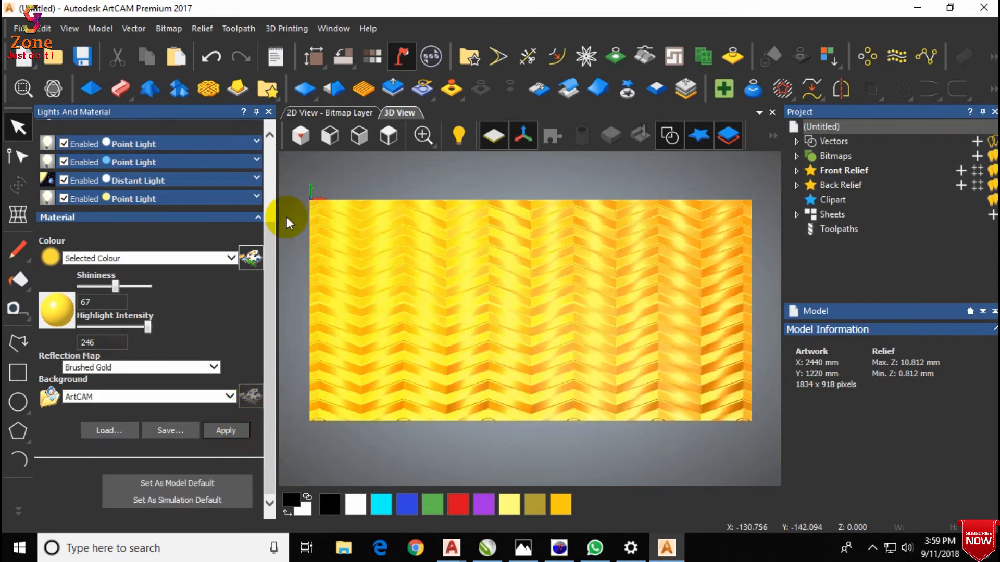
click(268, 112)
drag(404, 310, 454, 365)
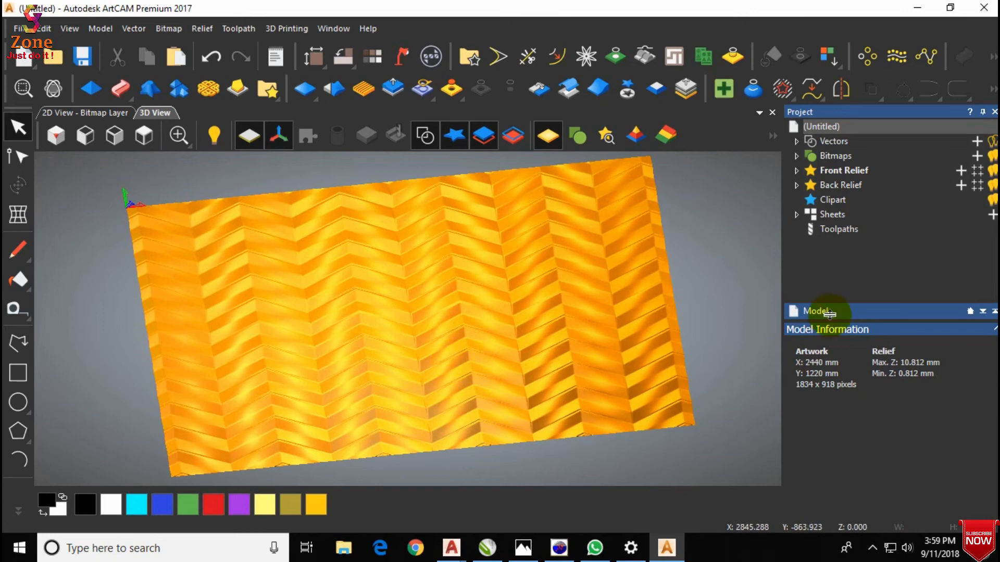
Start a Machine Relief toolpath for the whole relief with the Ball Nose 6 mm as the finishing tool.
click(840, 229)
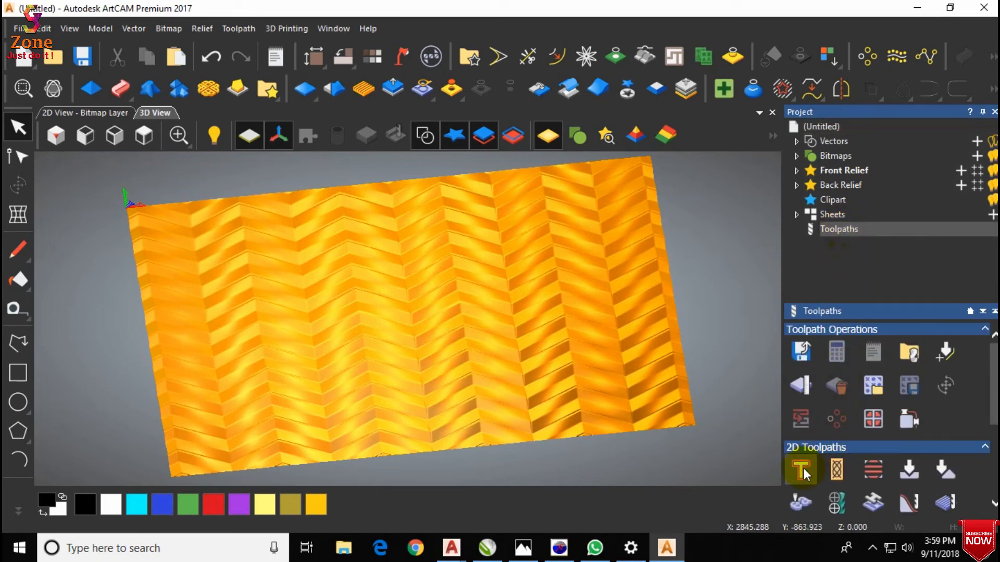
scroll(833, 464, down, 3)
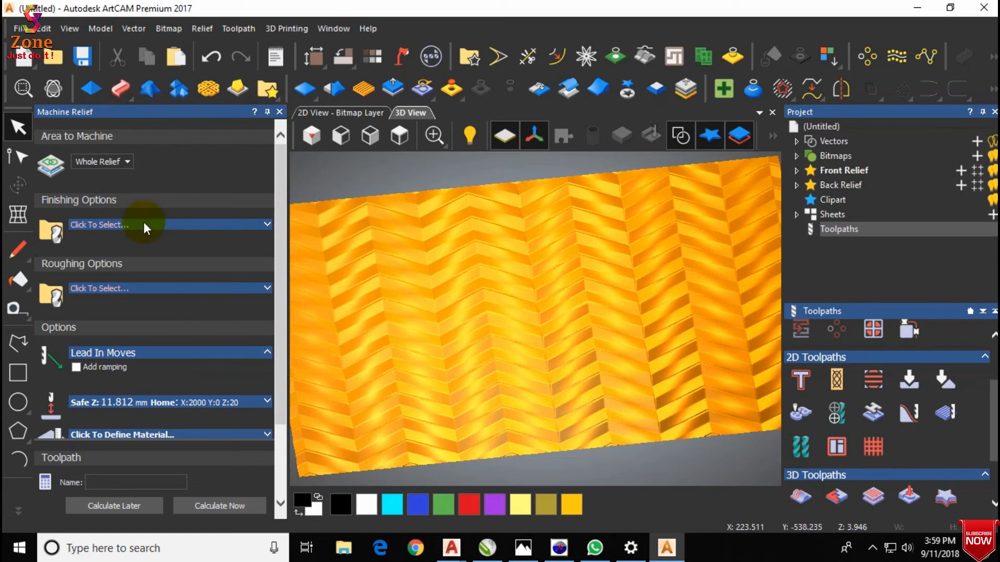
click(146, 228)
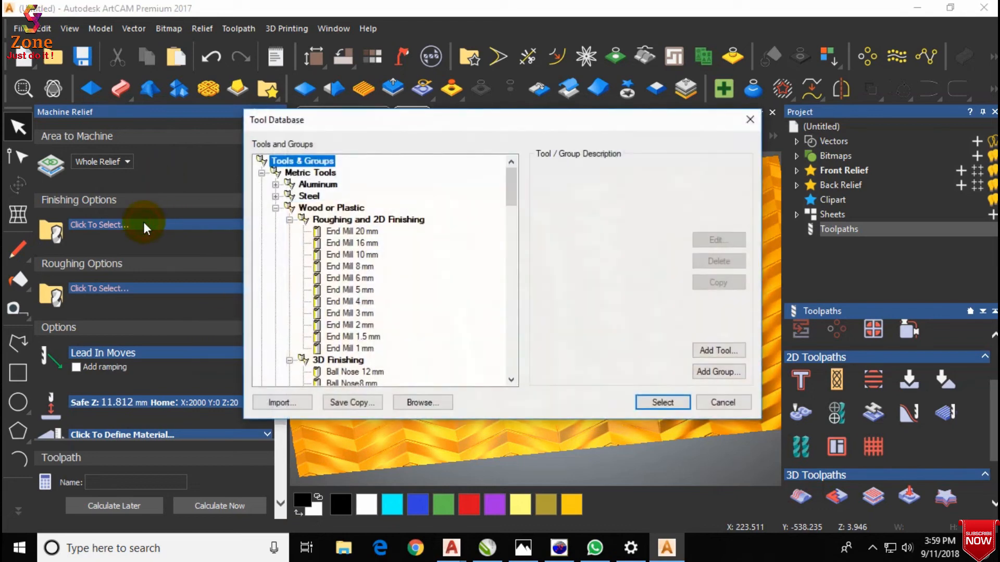
scroll(364, 318, down, 3)
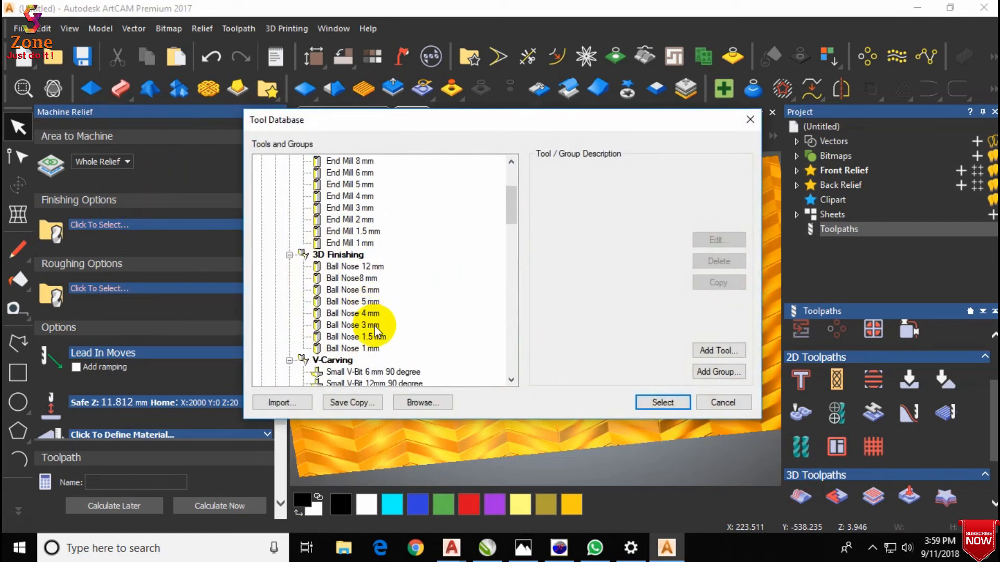
click(371, 290)
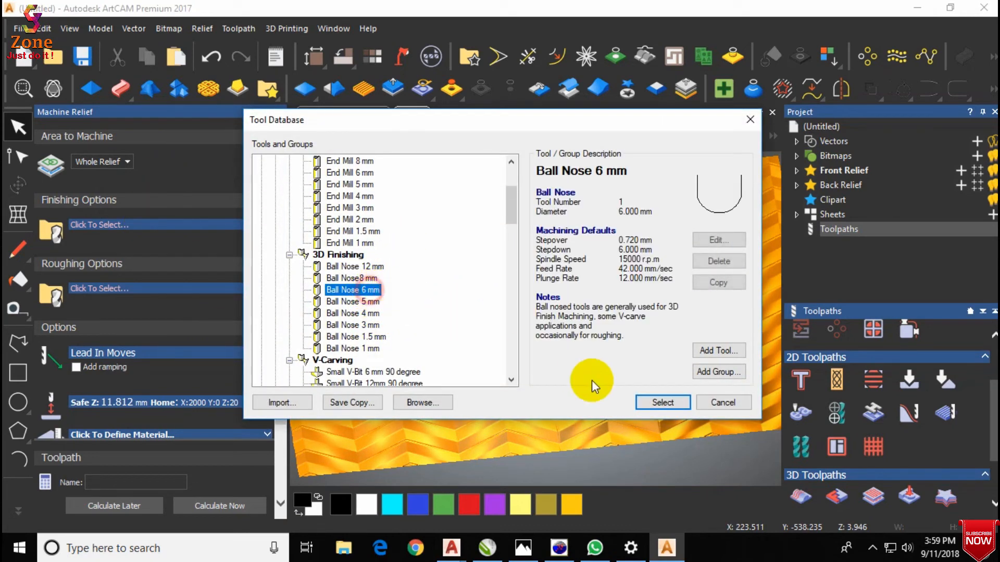
click(662, 403)
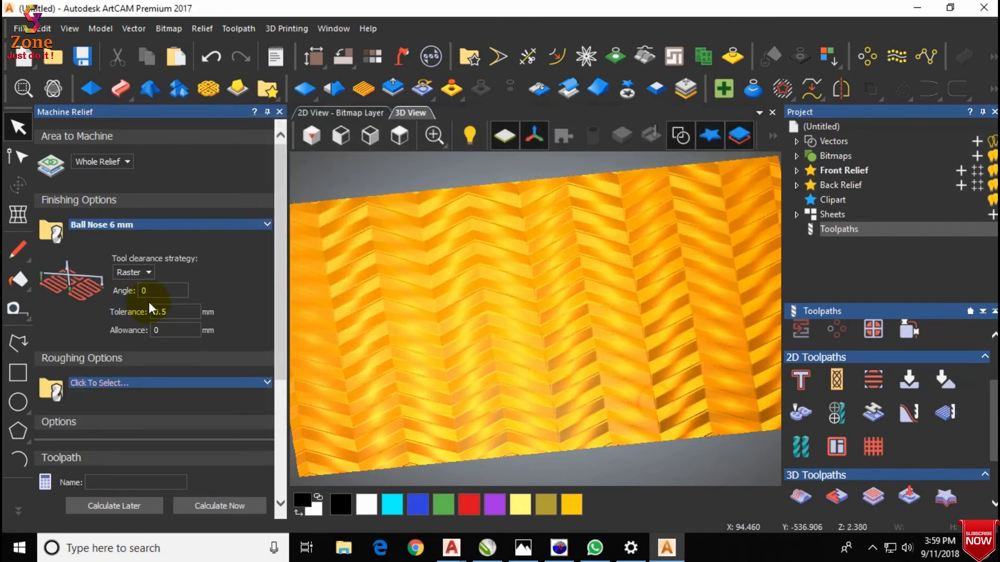
Set the finishing tool's feed rate to 300 mm/sec, its plunge rate to 200 mm/sec and the raster angle to 45.
click(220, 224)
click(156, 331)
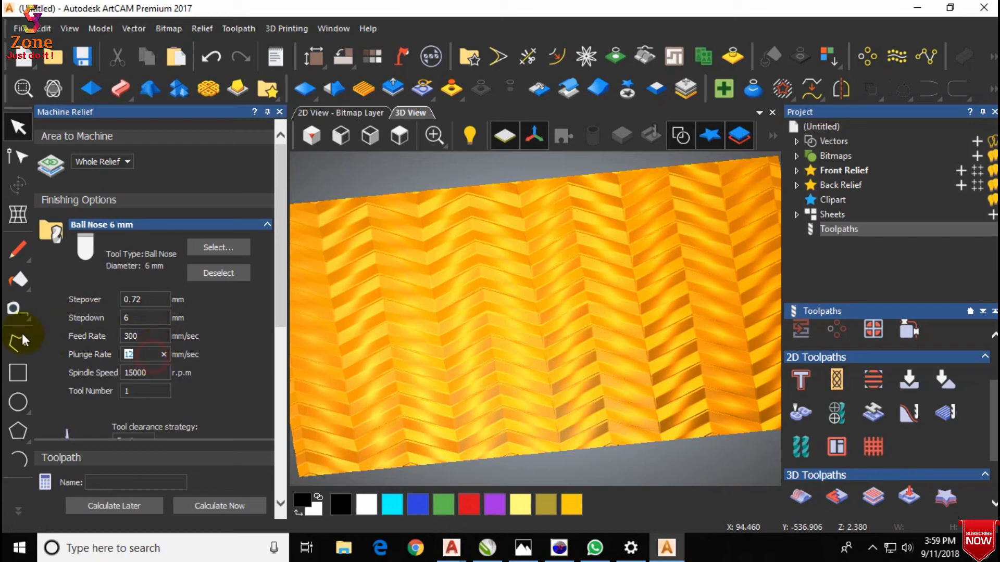
text(200)
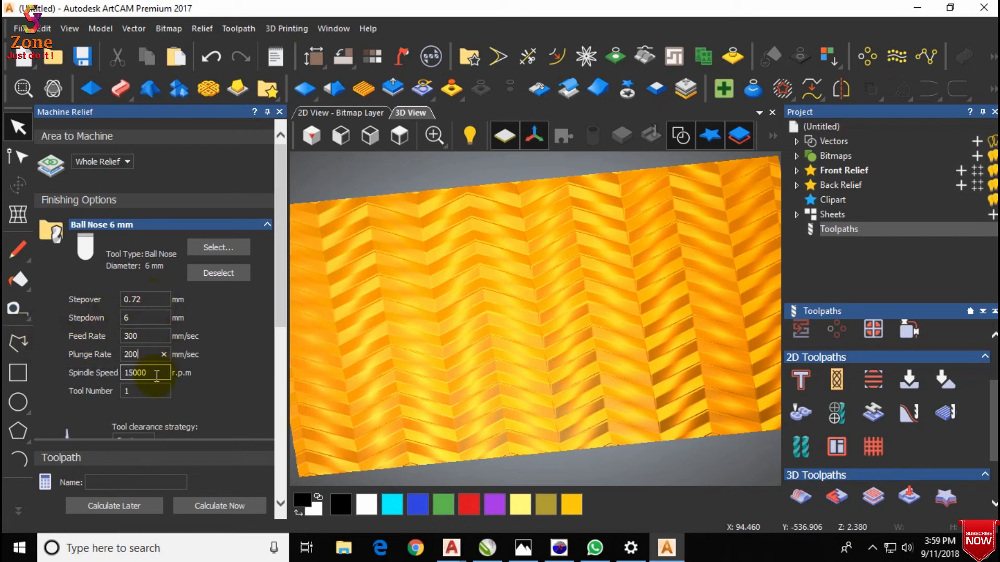
scroll(155, 354, down, 3)
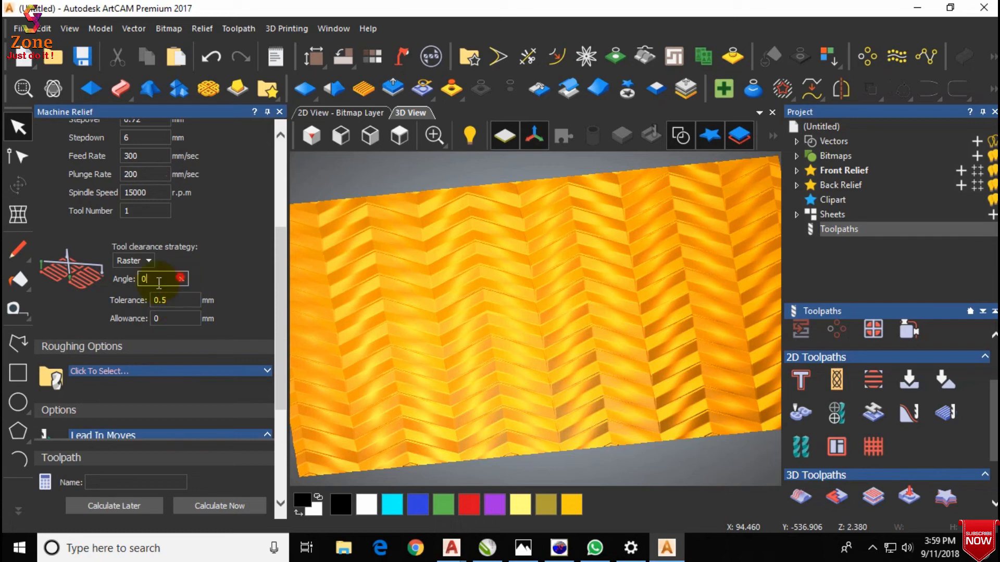
scroll(241, 375, down, 2)
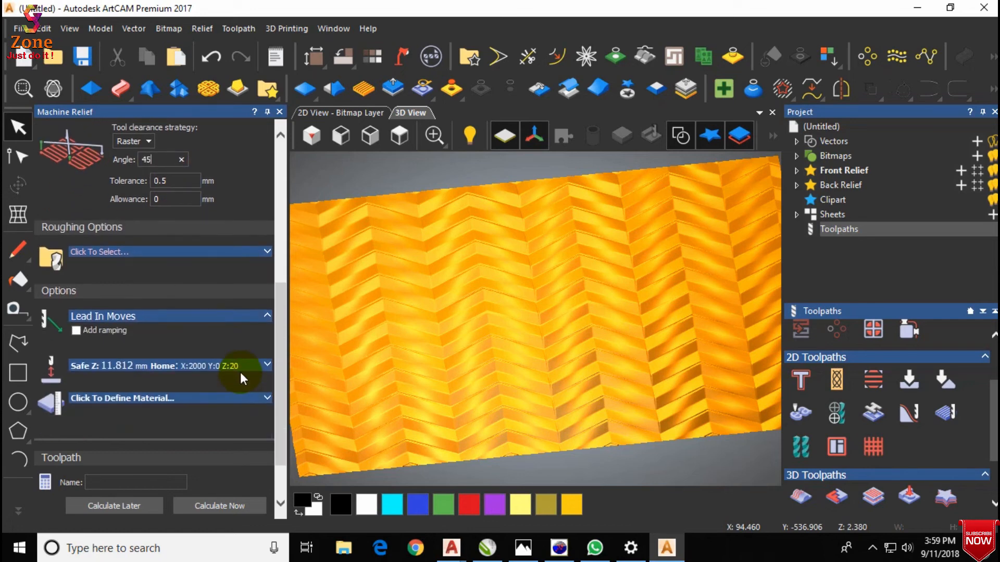
Define the material with a thickness of 18 mm and calculate the Machine Relief toolpath.
click(232, 399)
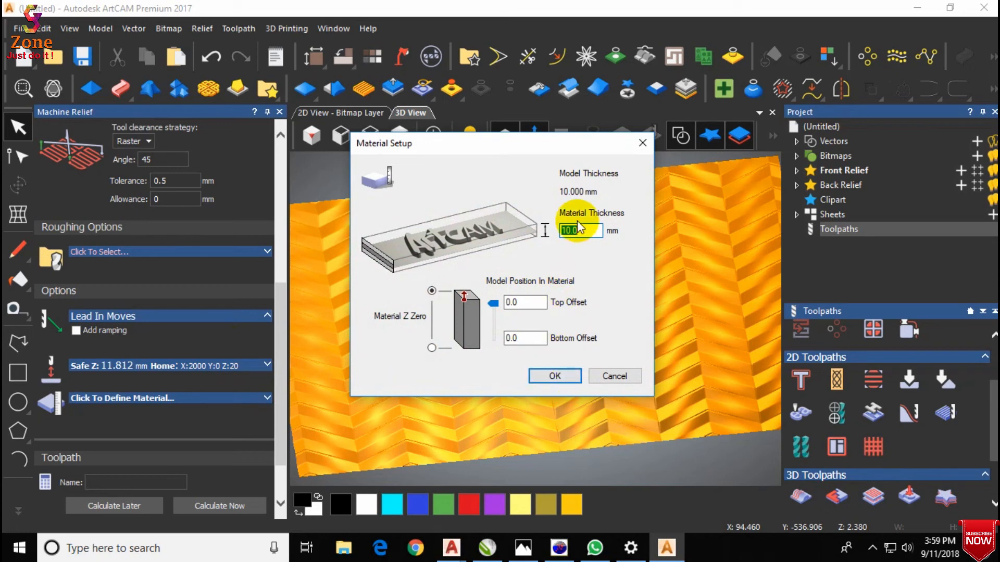
text(18)
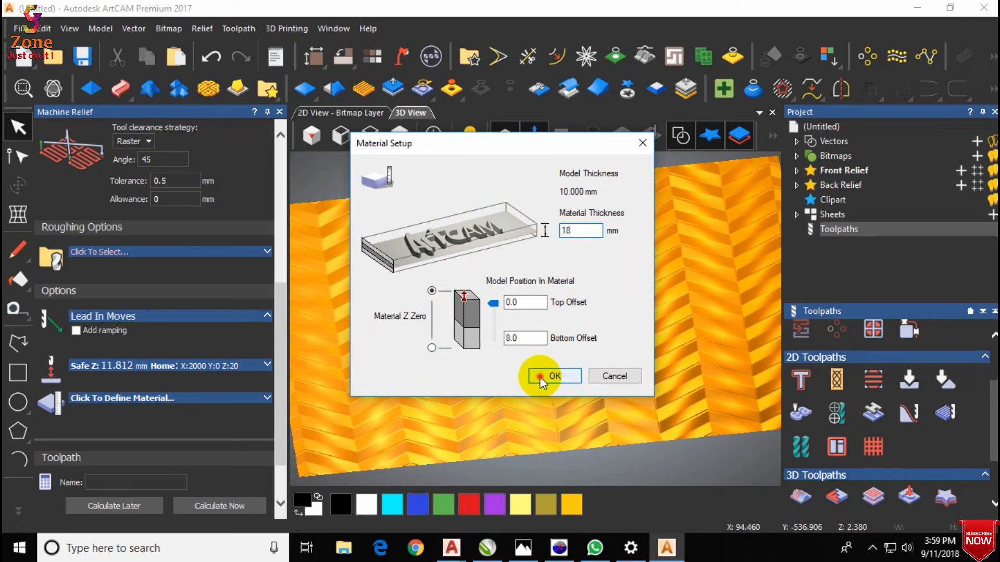
click(555, 375)
click(214, 506)
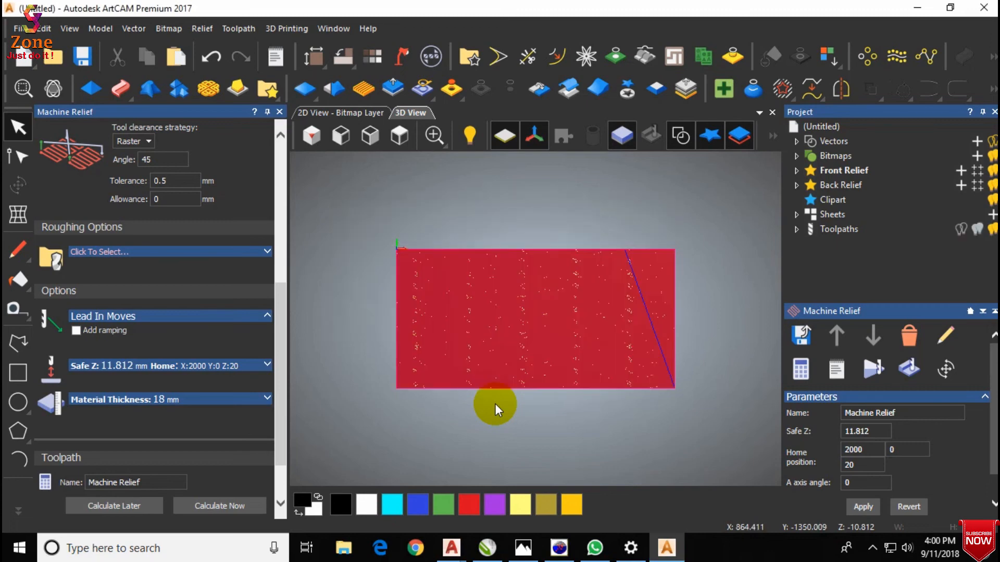
click(279, 111)
Simulate the Machine Relief toolpath at fast speed and inspect the cut from several angles.
click(873, 369)
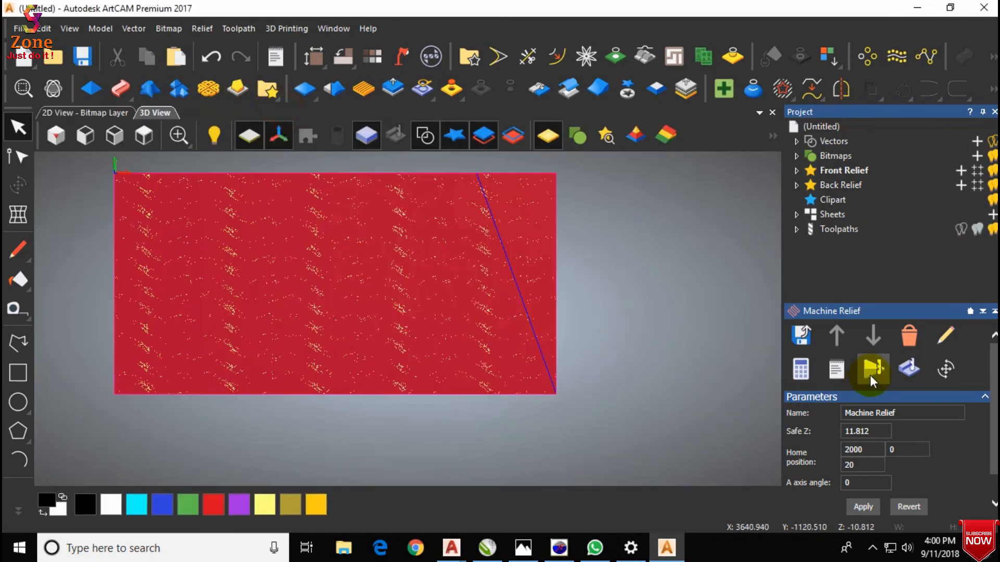
click(571, 399)
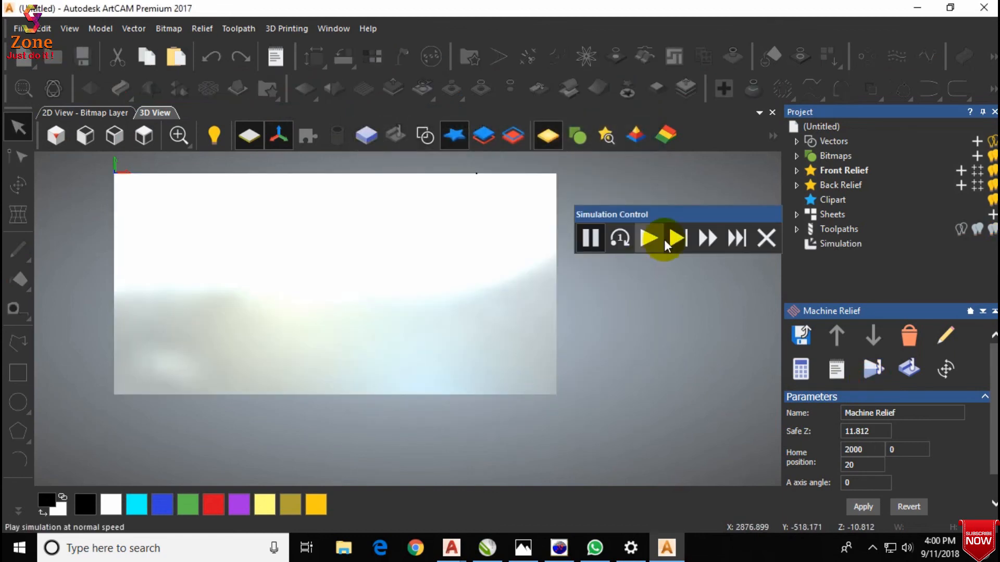
click(716, 239)
scroll(533, 390, up, 2)
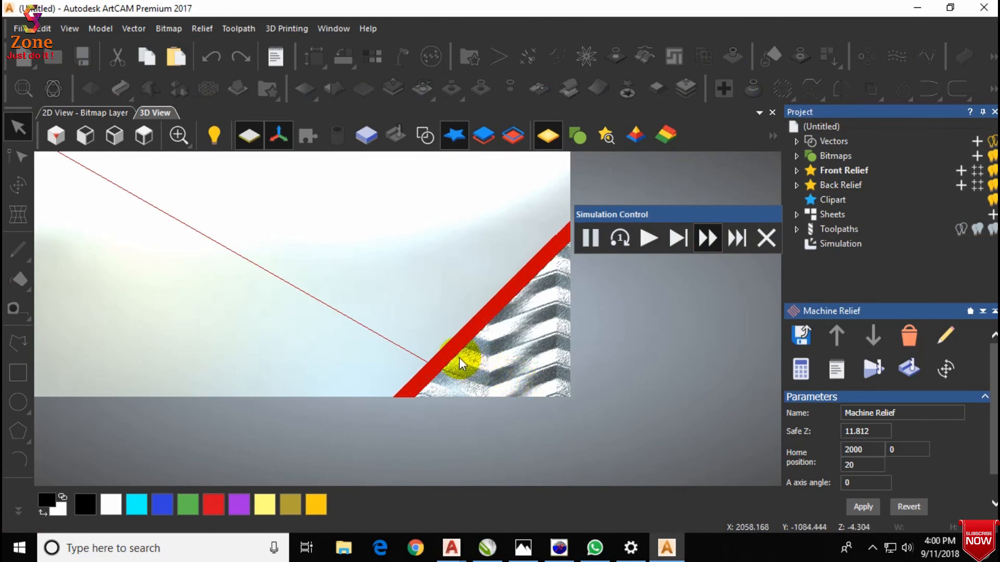
scroll(458, 360, down, 2)
scroll(438, 349, up, 4)
drag(430, 346, 332, 184)
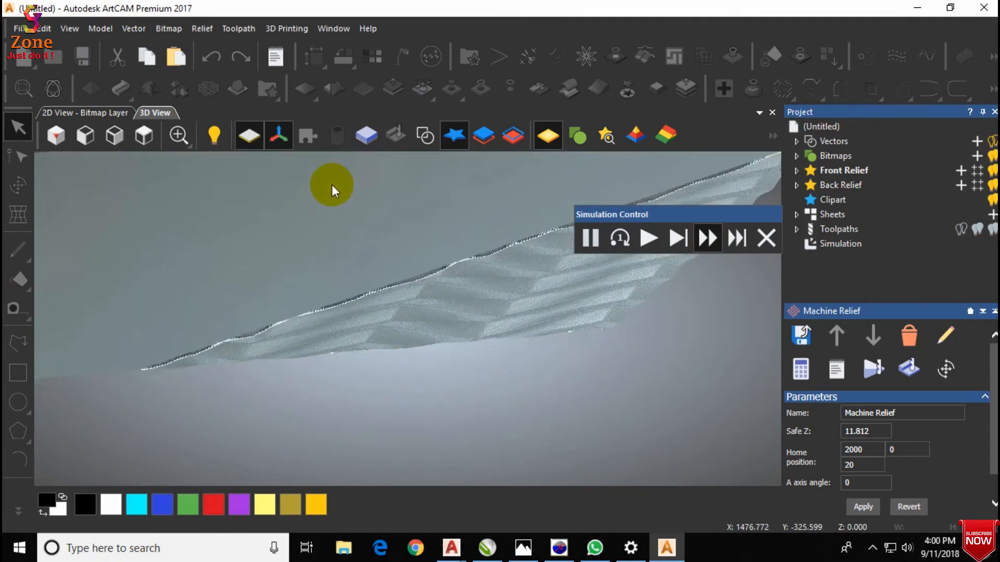
scroll(366, 356, up, 4)
drag(372, 314, 400, 258)
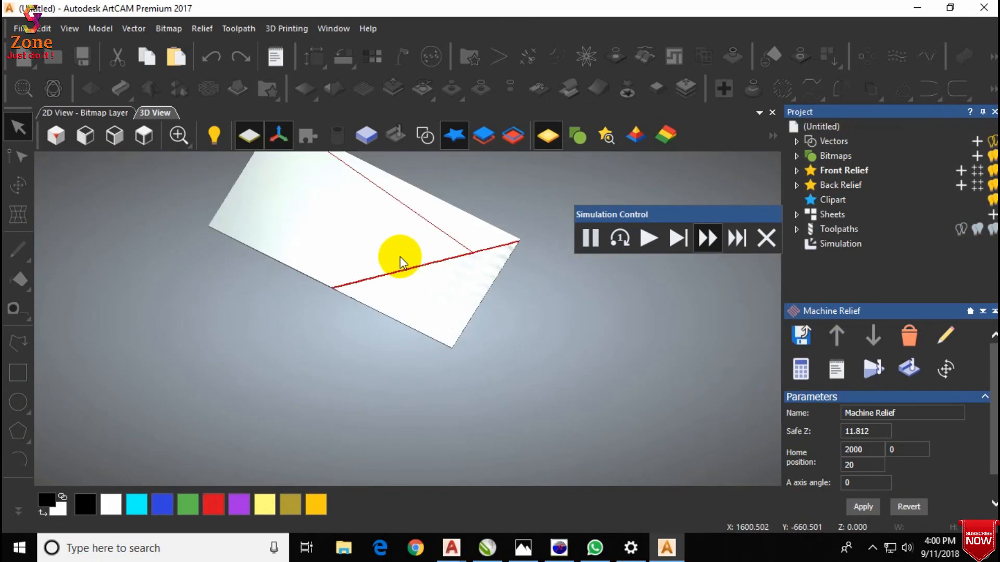
Examine the fully simulated chevron panel from above, close up and at an angle.
click(154, 133)
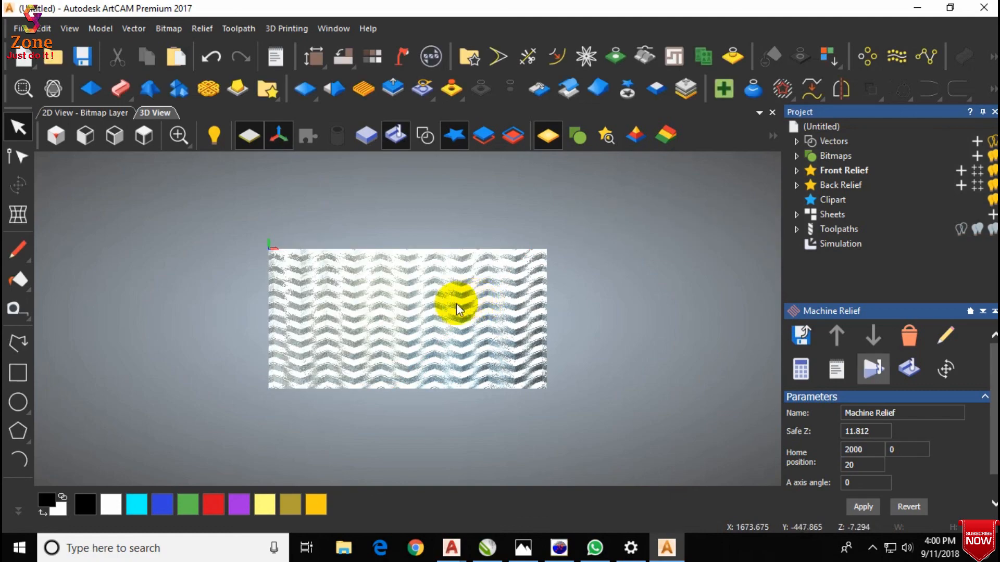
scroll(387, 330, up, 5)
scroll(545, 275, up, 3)
scroll(494, 301, down, 8)
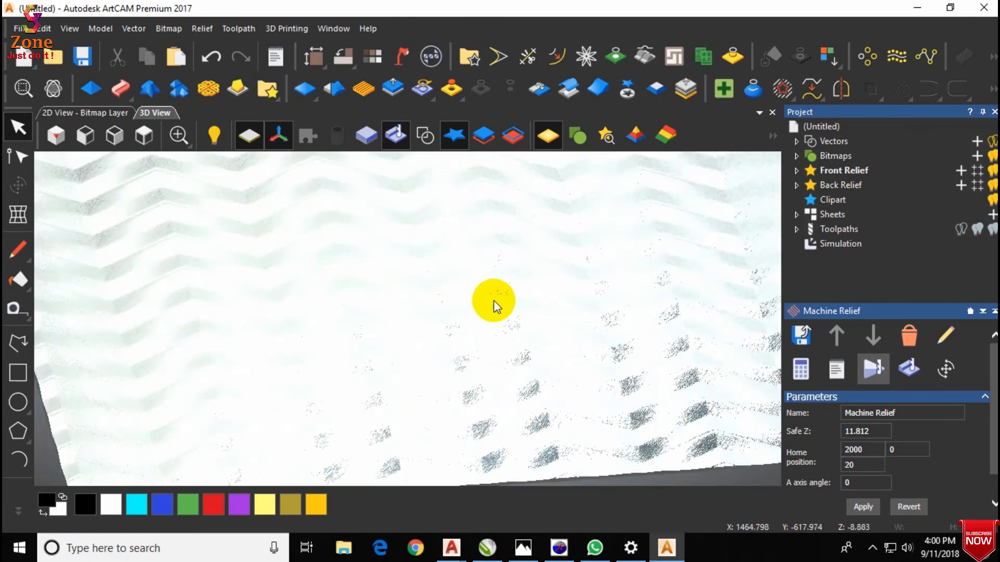
drag(484, 312, 333, 362)
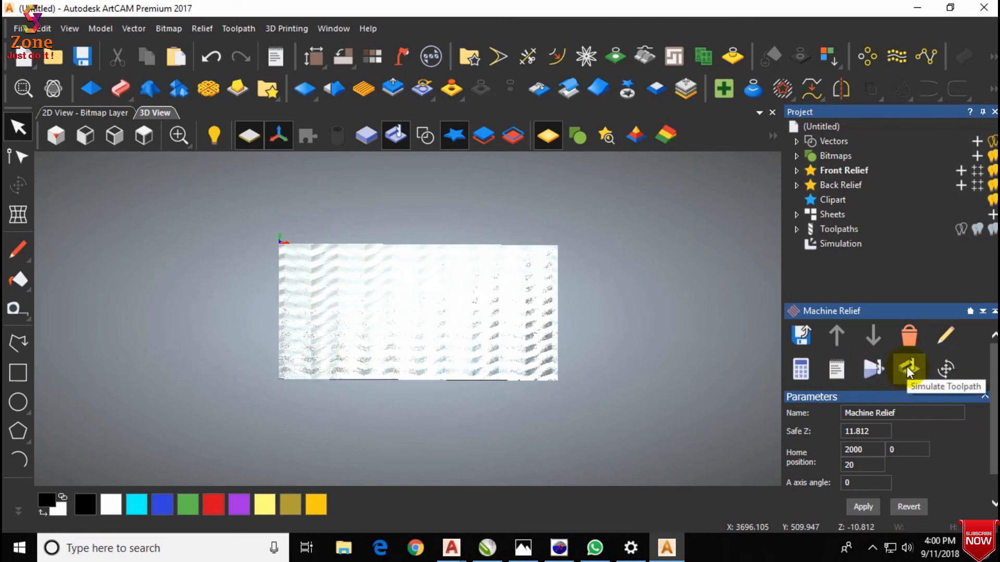
Delete the toolpath simulation and view the gold chevron relief in 3D.
right_click(835, 244)
click(885, 385)
scroll(472, 312, up, 3)
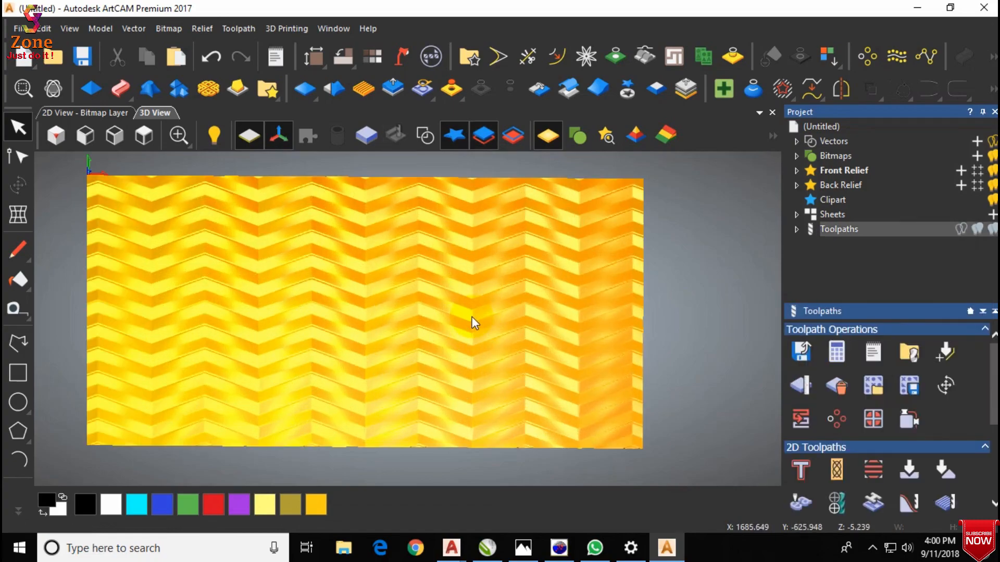